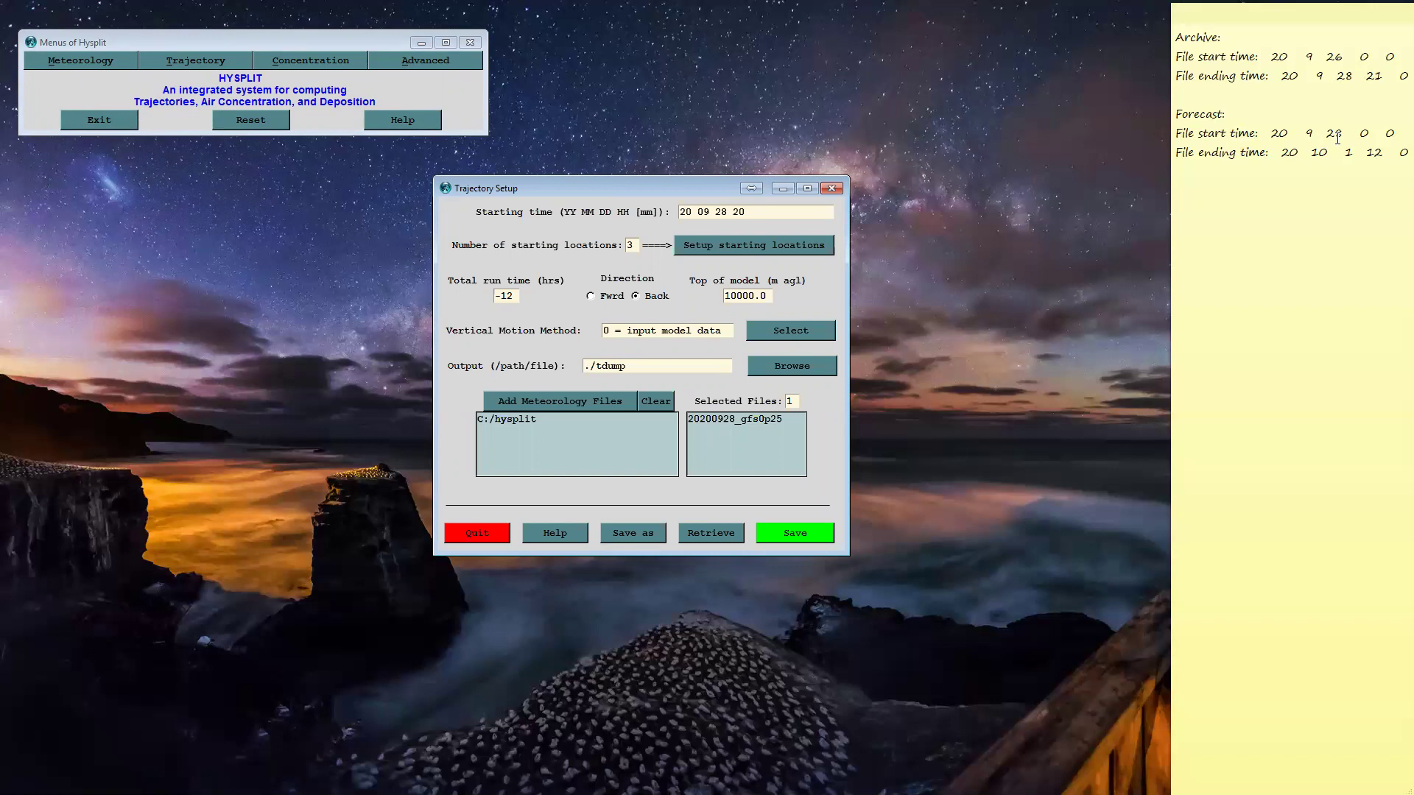
# Clear the selected meteorology files from the trajectory setup and check the site placemarks in Google Earth Pro
pyautogui.click(655, 404)
pyautogui.hotkey('alt', 'Tab')
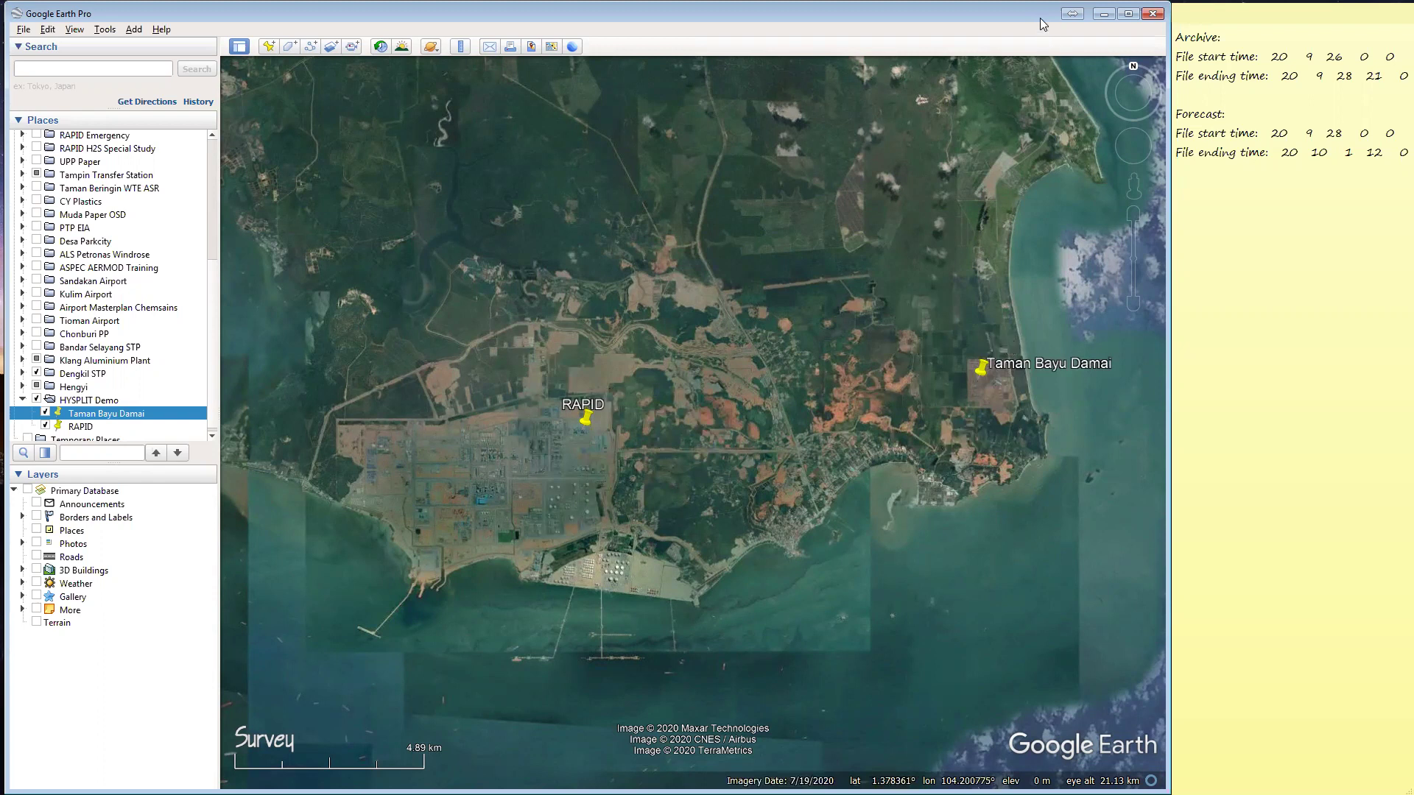
pyautogui.click(1102, 14)
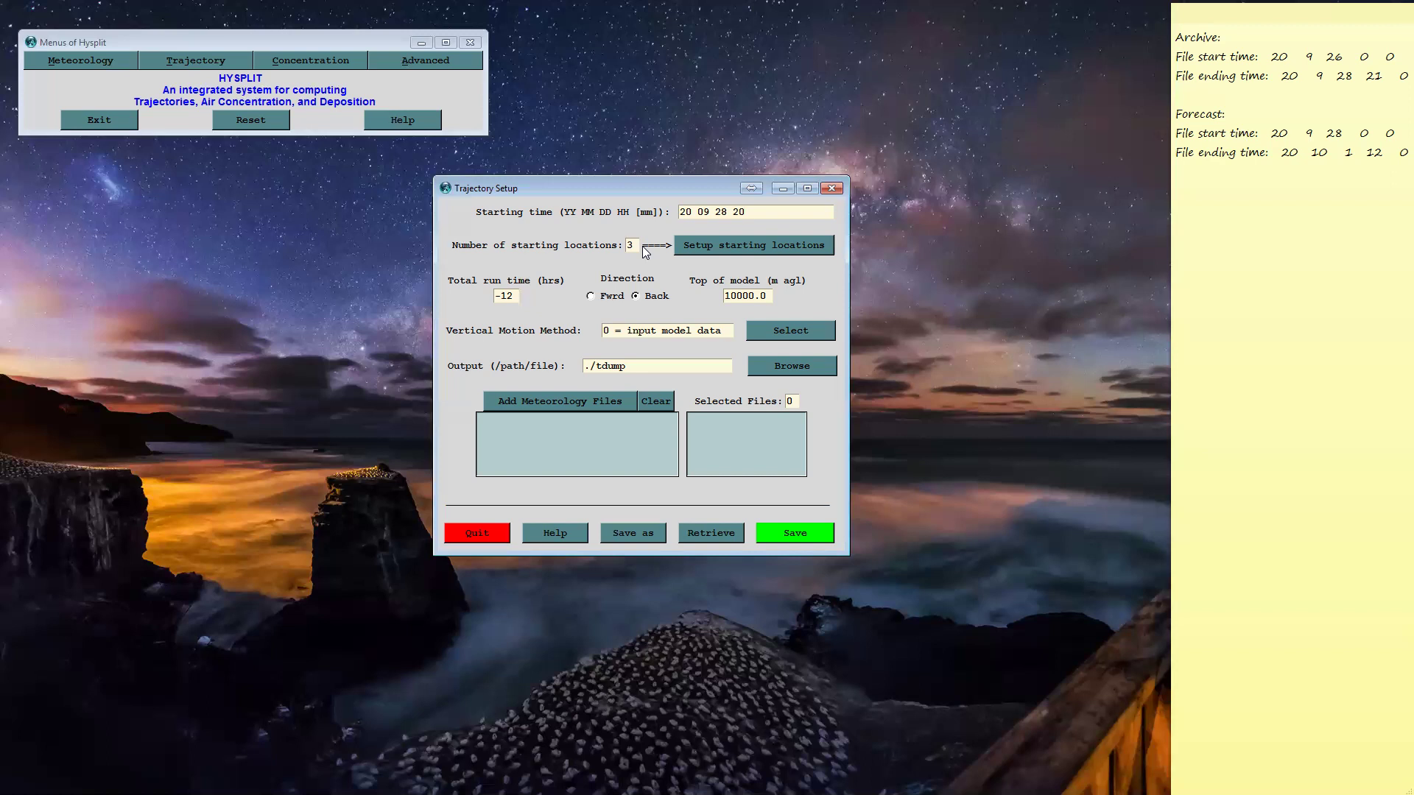
# Open the setup for the three starting locations in HYSPLIT
pyautogui.moveTo(636, 246); pyautogui.dragTo(619, 246)
pyautogui.click(640, 246)
pyautogui.click(699, 251)
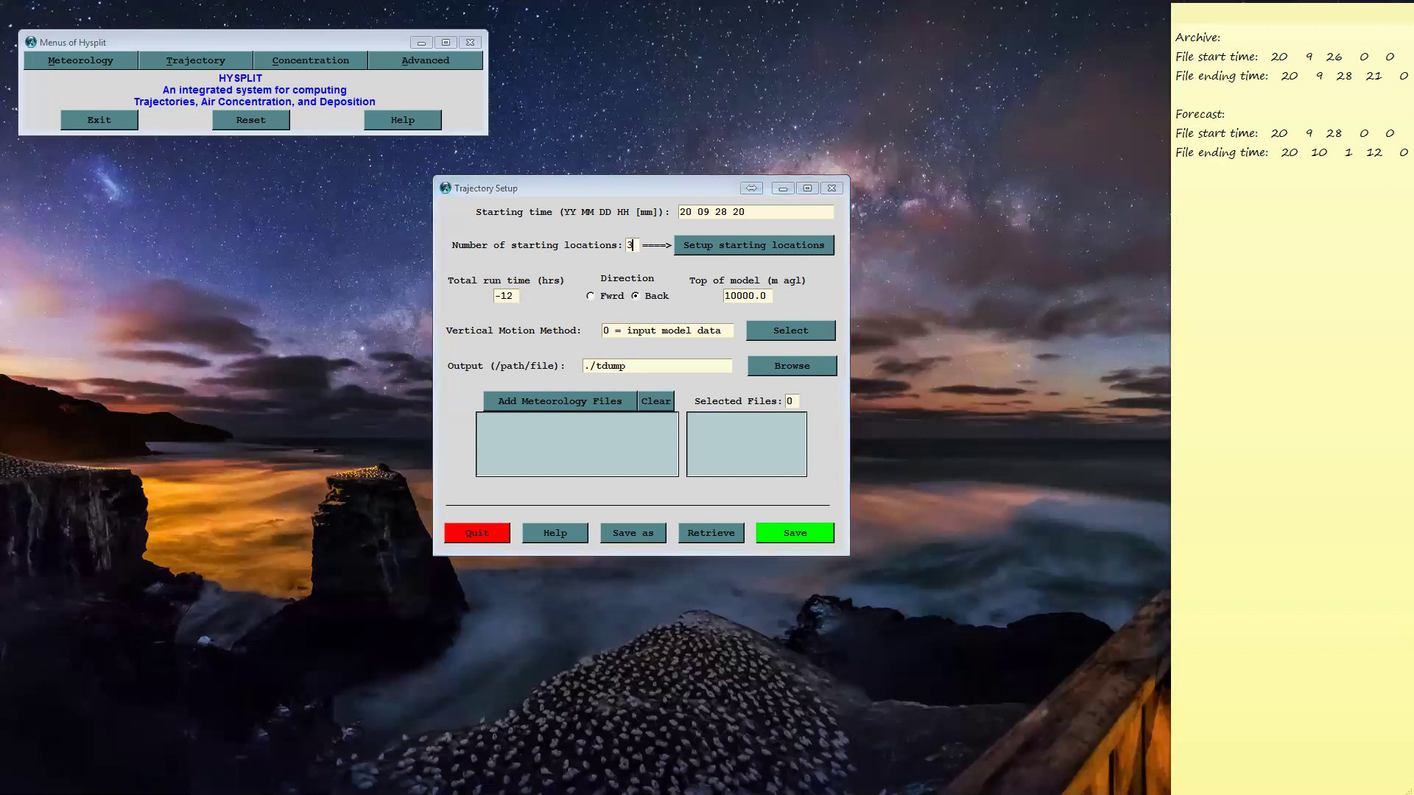
# Examine the coordinates and heights entered for the three starting locations
pyautogui.moveTo(1043, 274); pyautogui.dragTo(1070, 274)
pyautogui.click(1041, 296)
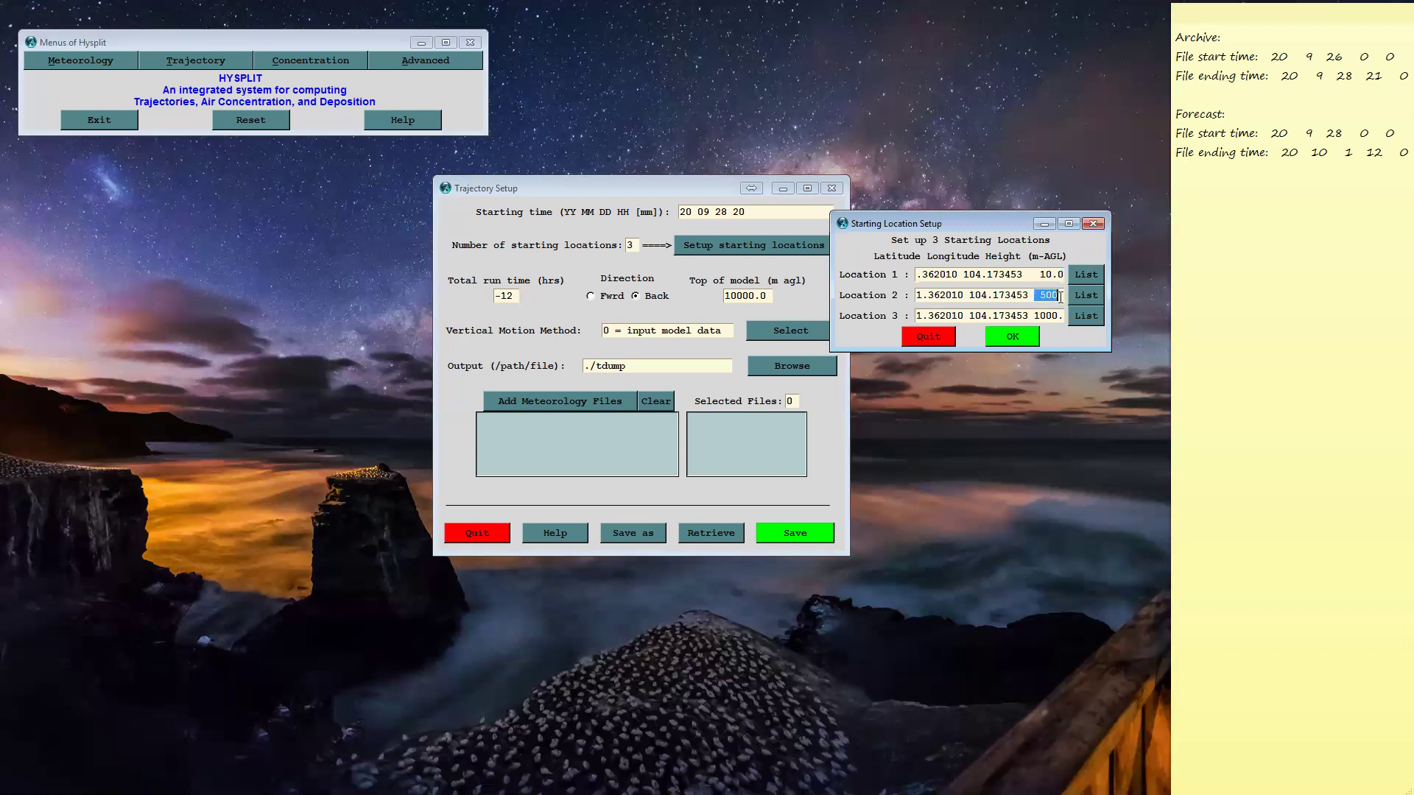
pyautogui.moveTo(1033, 315); pyautogui.dragTo(1072, 315)
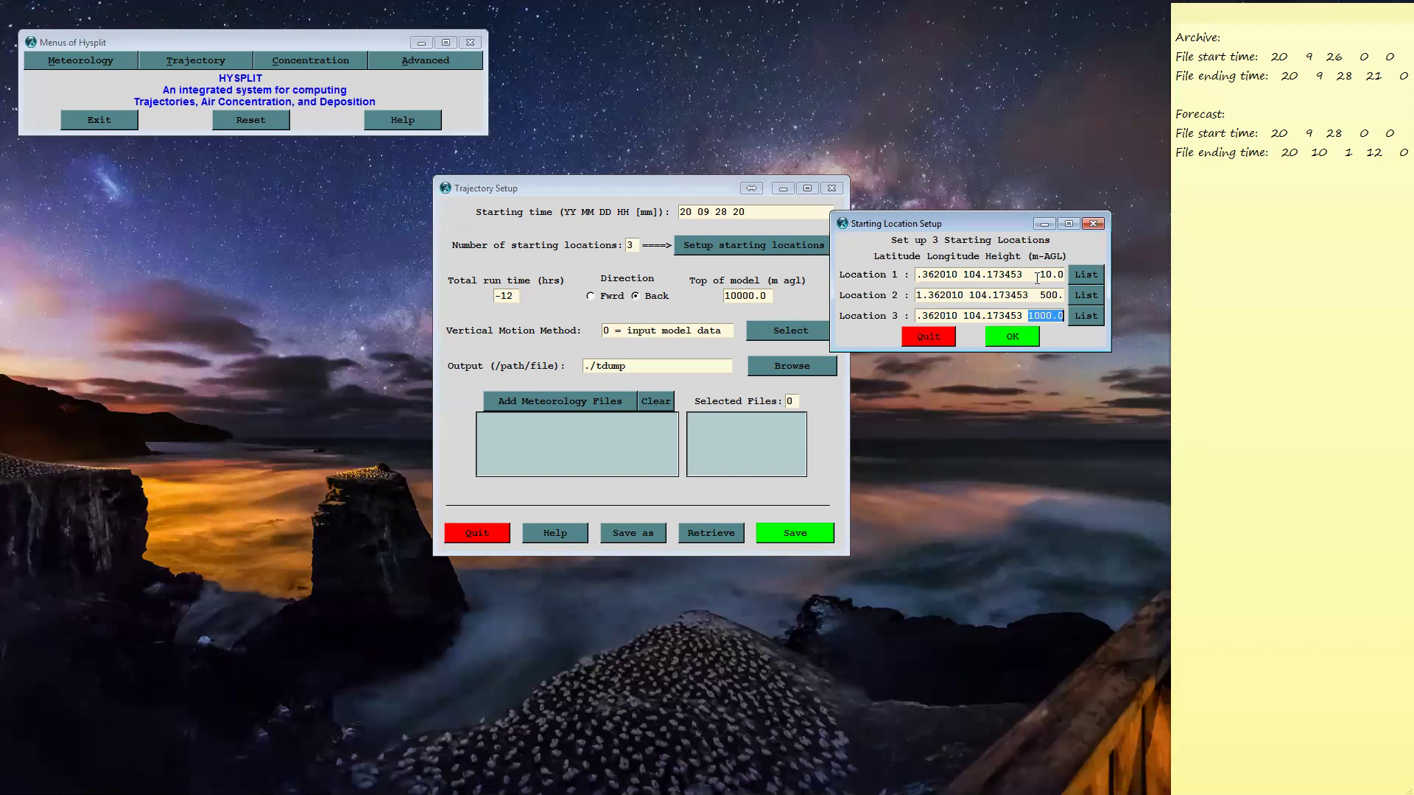
pyautogui.click(1040, 297)
pyautogui.moveTo(1005, 224); pyautogui.dragTo(1044, 194)
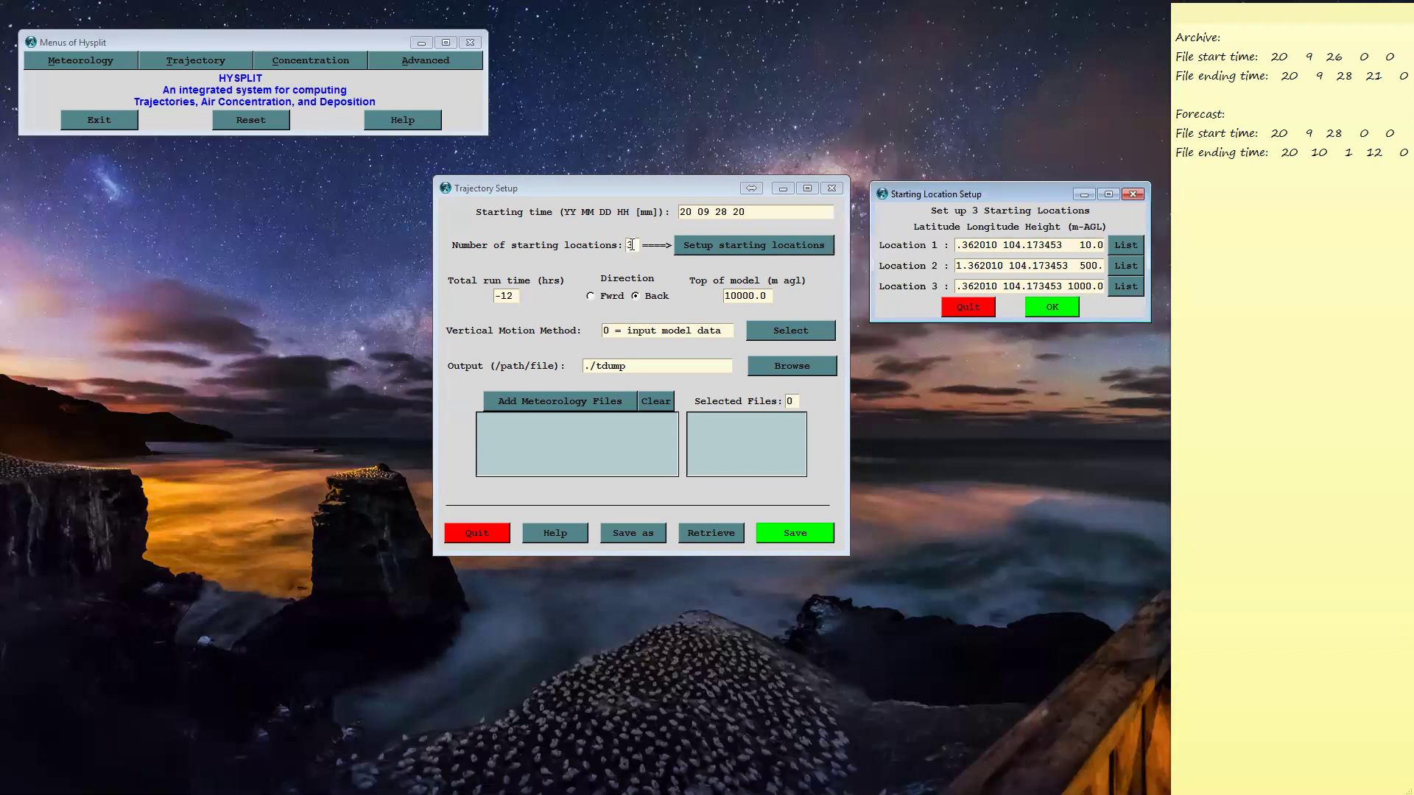
pyautogui.doubleClick(631, 245)
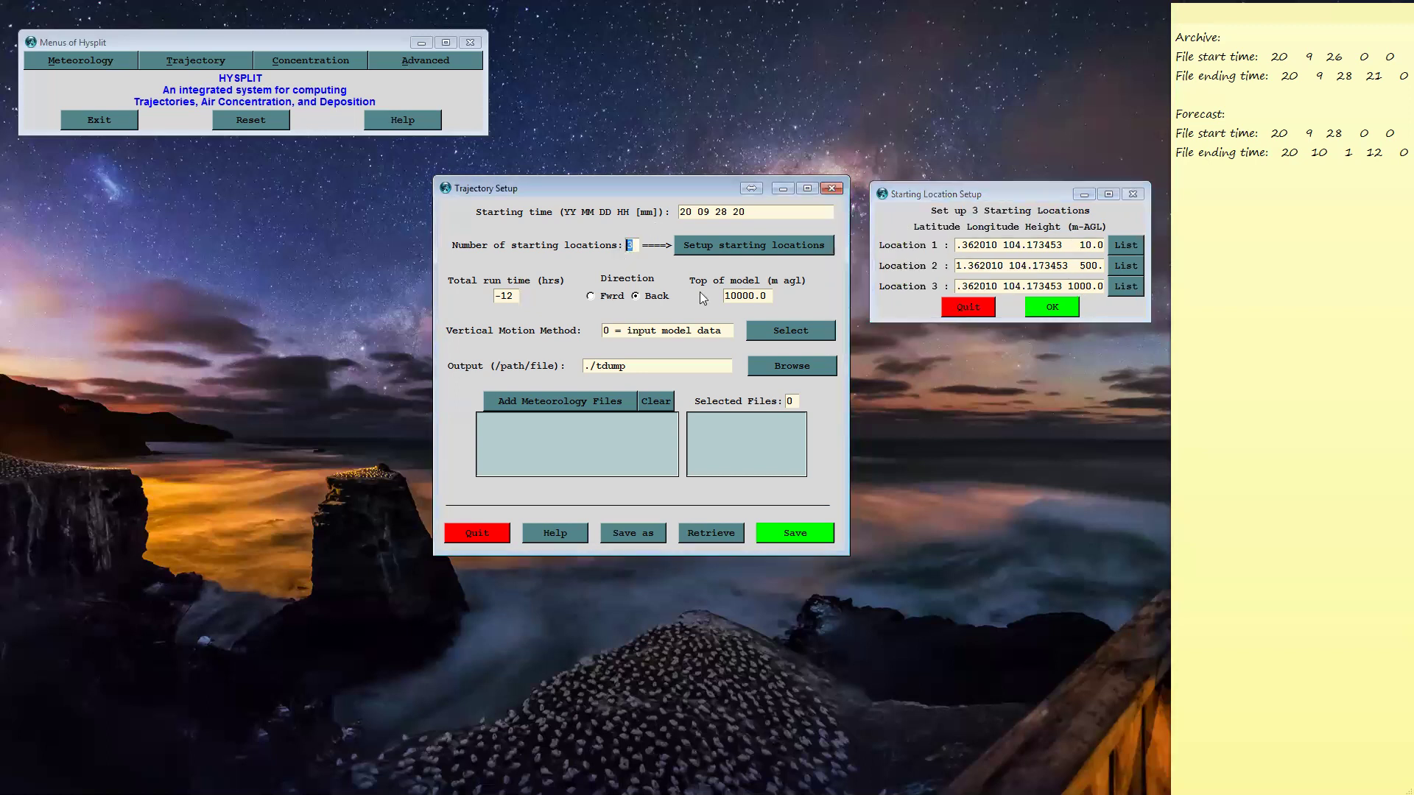
pyautogui.moveTo(1065, 245); pyautogui.dragTo(953, 246)
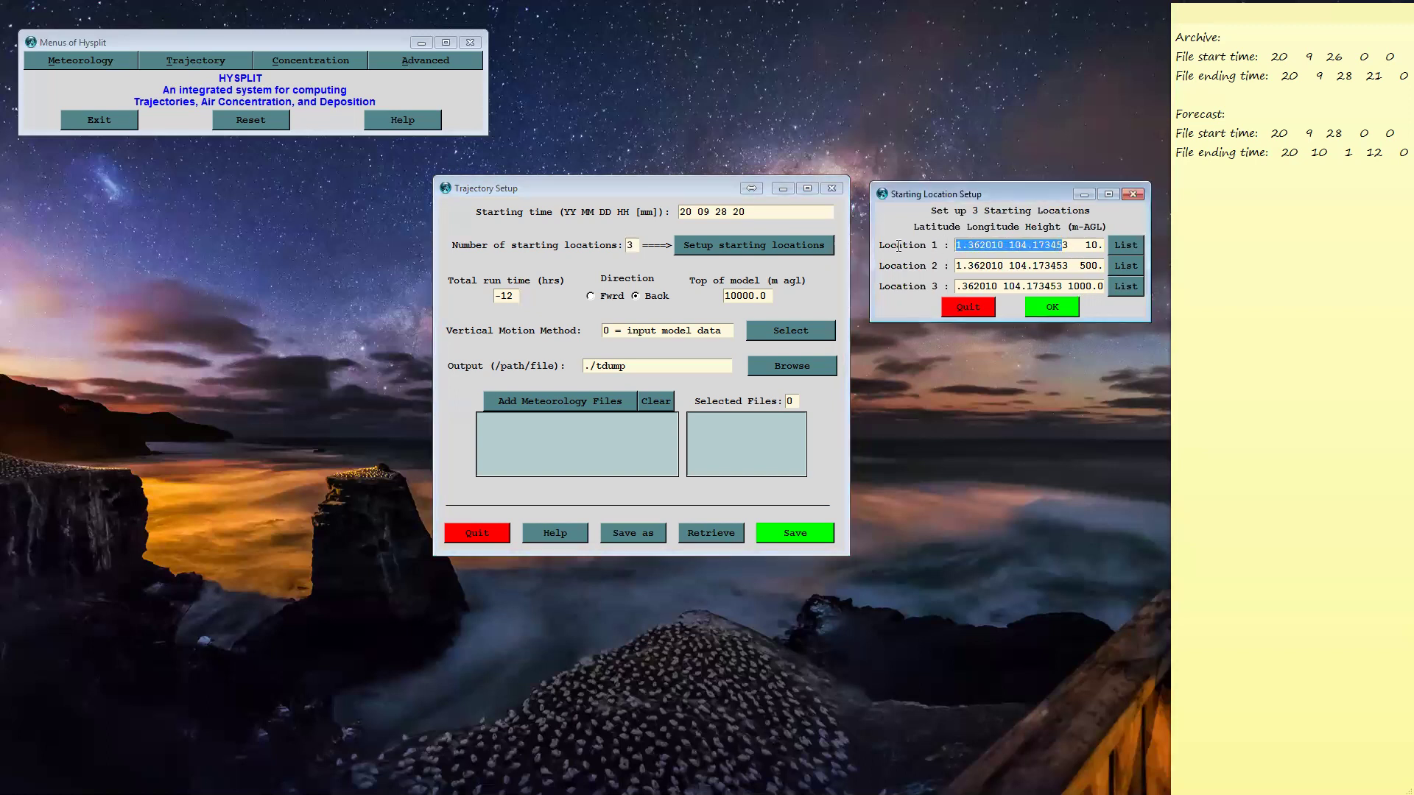
pyautogui.click(1069, 245)
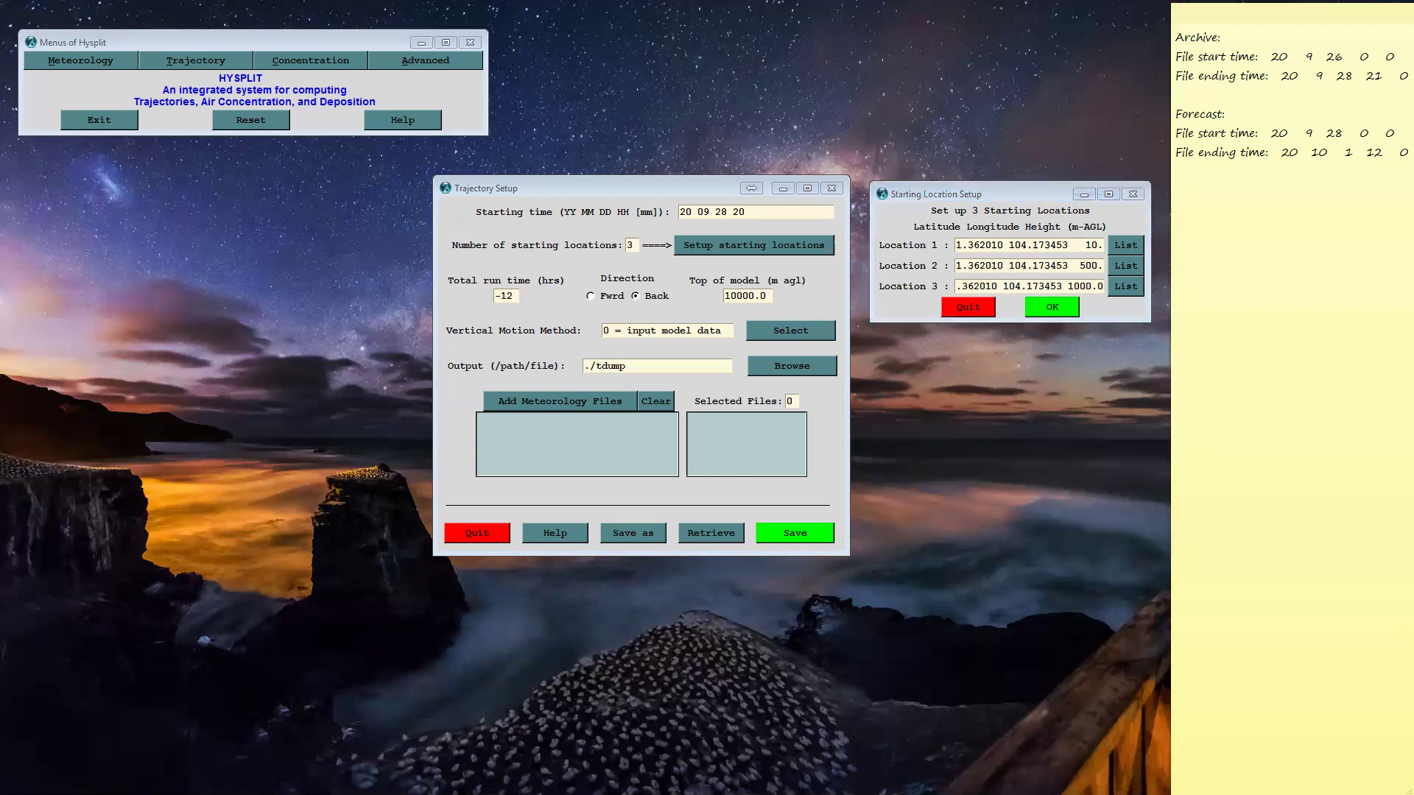
# Switch to Google Earth Pro, open the RAPID placemark's properties and select its latitude value
pyautogui.hotkey('alt', 'Tab')
pyautogui.rightClick(576, 417)
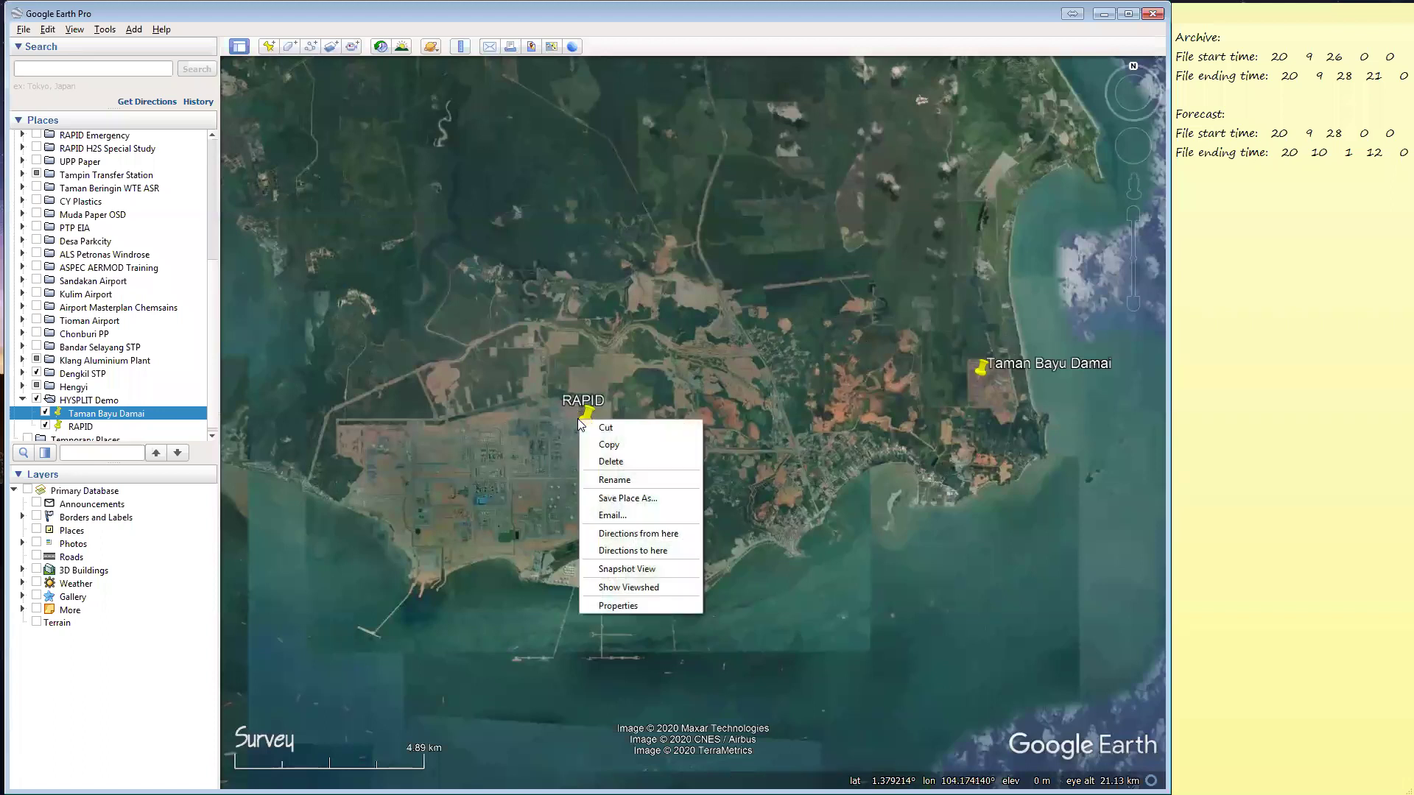
pyautogui.click(625, 605)
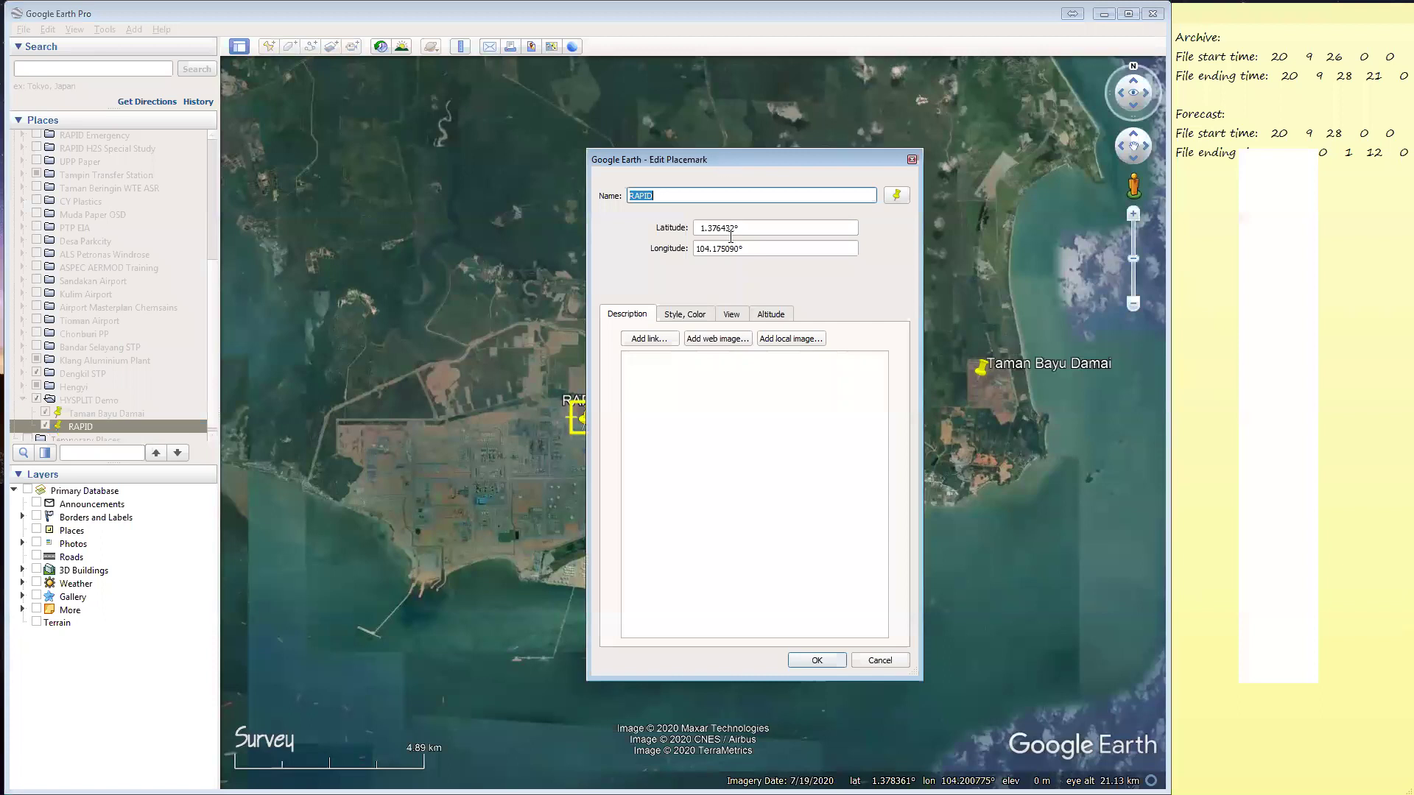
pyautogui.click(735, 229)
pyautogui.moveTo(735, 230); pyautogui.dragTo(701, 229)
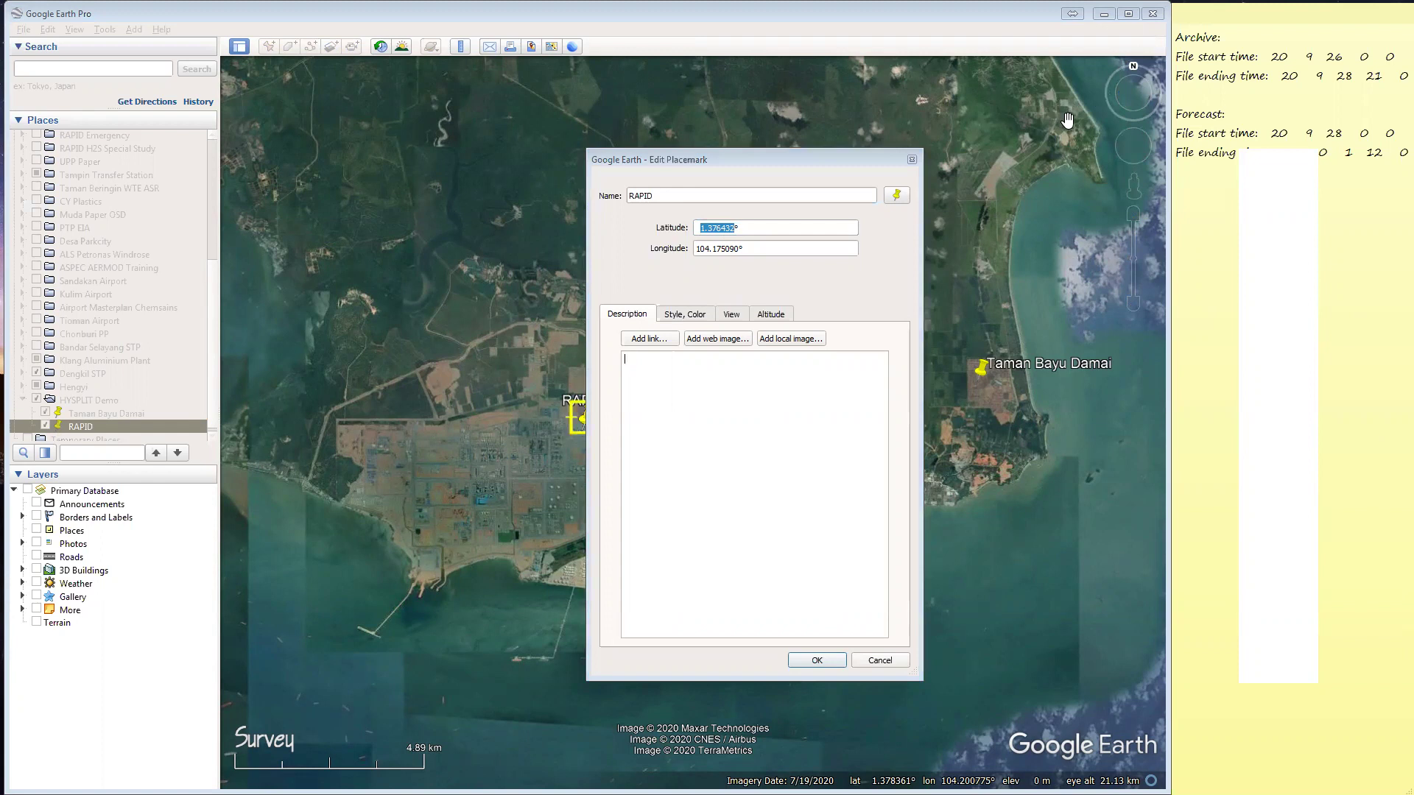
# Bring the HYSPLIT setup windows forward and arrange them on either side of the placemark's coordinates
pyautogui.click(1198, 152)
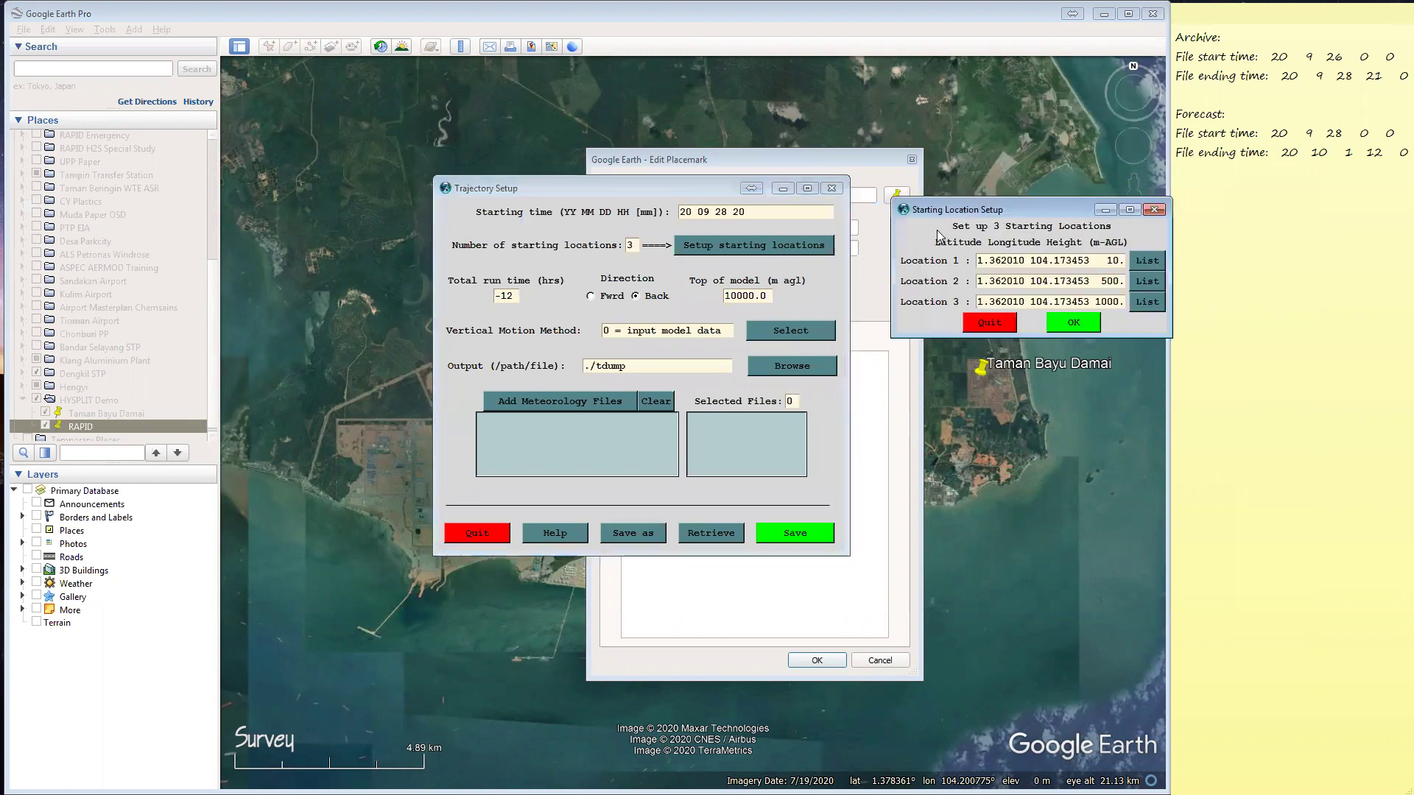
pyautogui.moveTo(724, 195); pyautogui.dragTo(432, 201)
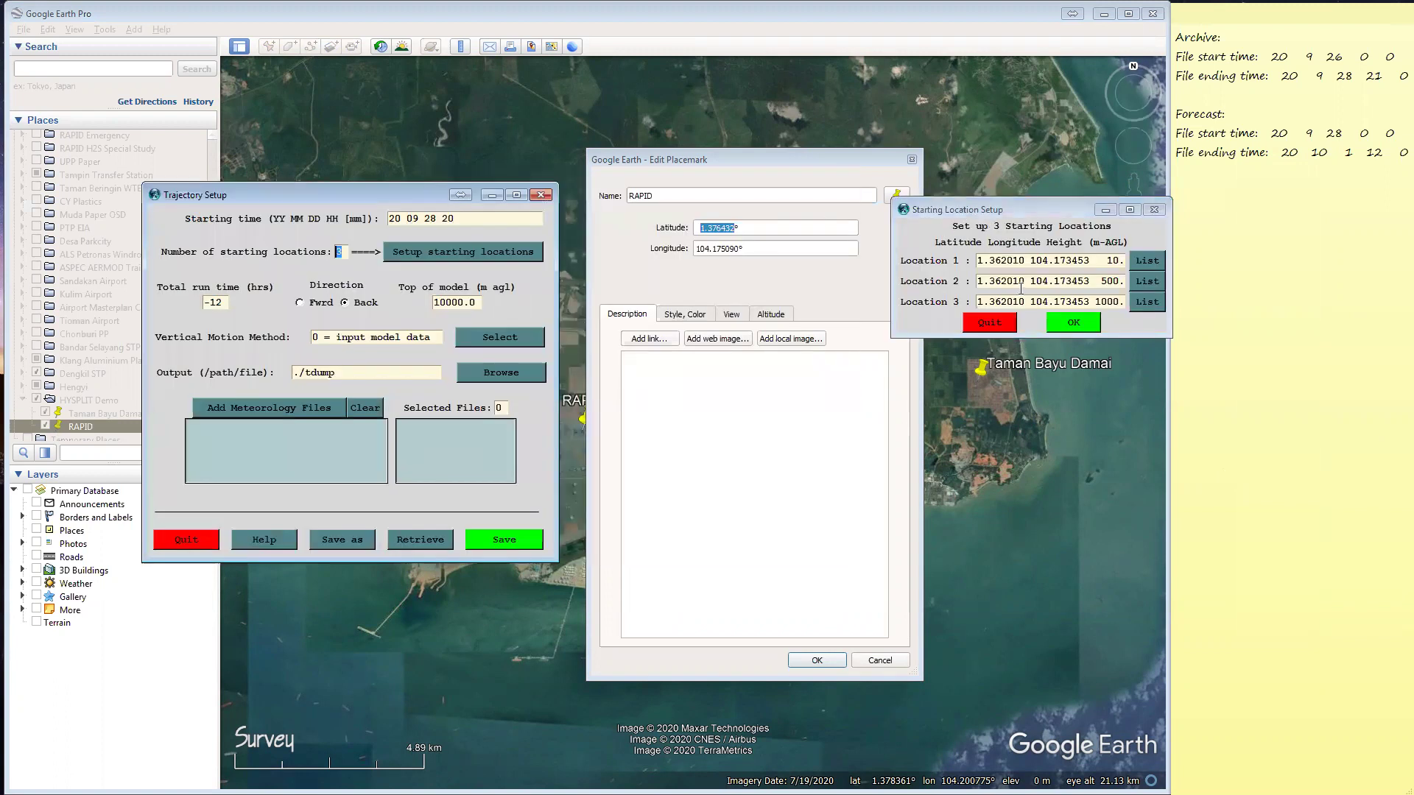
pyautogui.click(1034, 211)
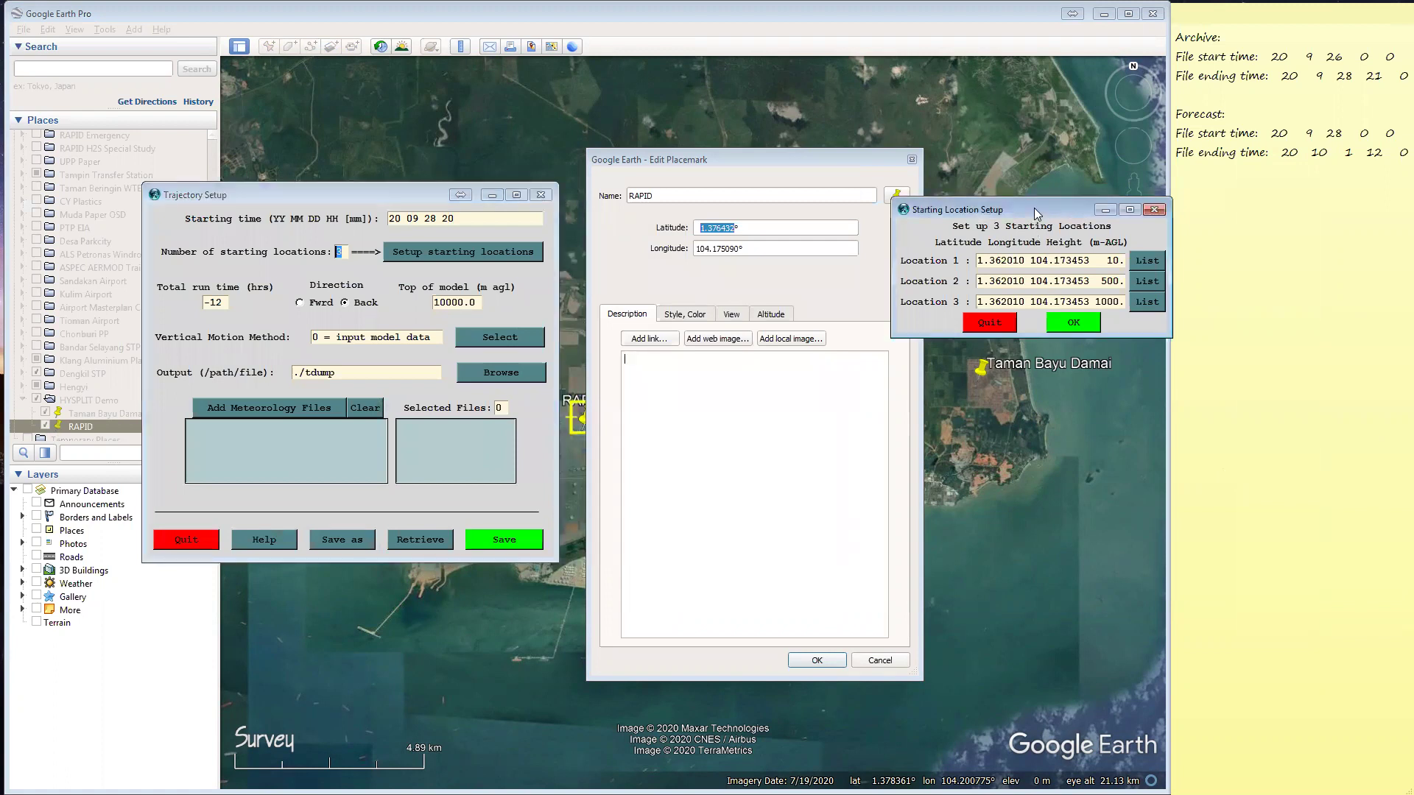
pyautogui.moveTo(1033, 207); pyautogui.dragTo(1276, 192)
# Try to replace Location 1's latitude with the value copied from the RAPID placemark
pyautogui.rightClick(727, 232)
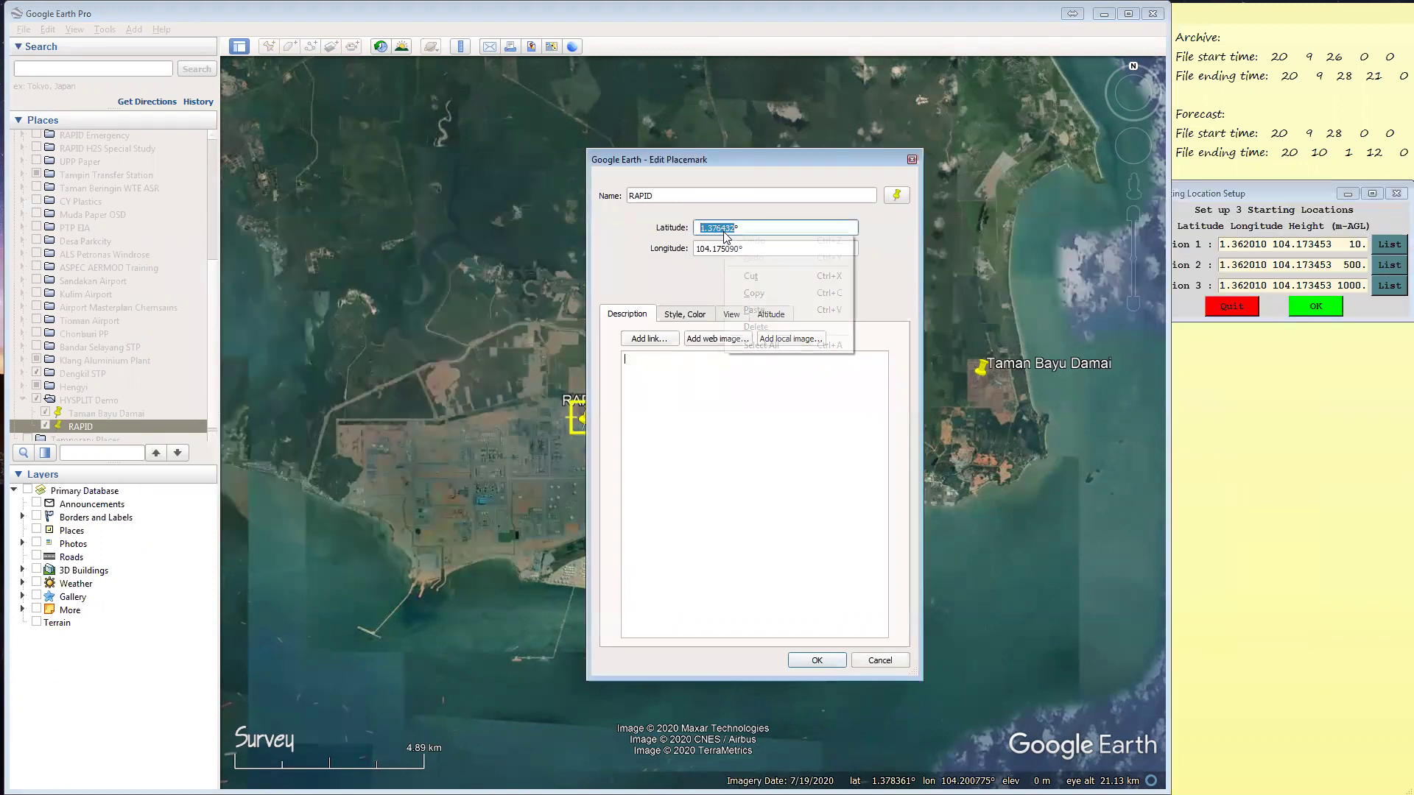
pyautogui.click(755, 296)
pyautogui.click(1259, 247)
pyautogui.moveTo(1267, 246); pyautogui.dragTo(1221, 247)
pyautogui.hotkey('ctrl', 'c')
pyautogui.press('End')
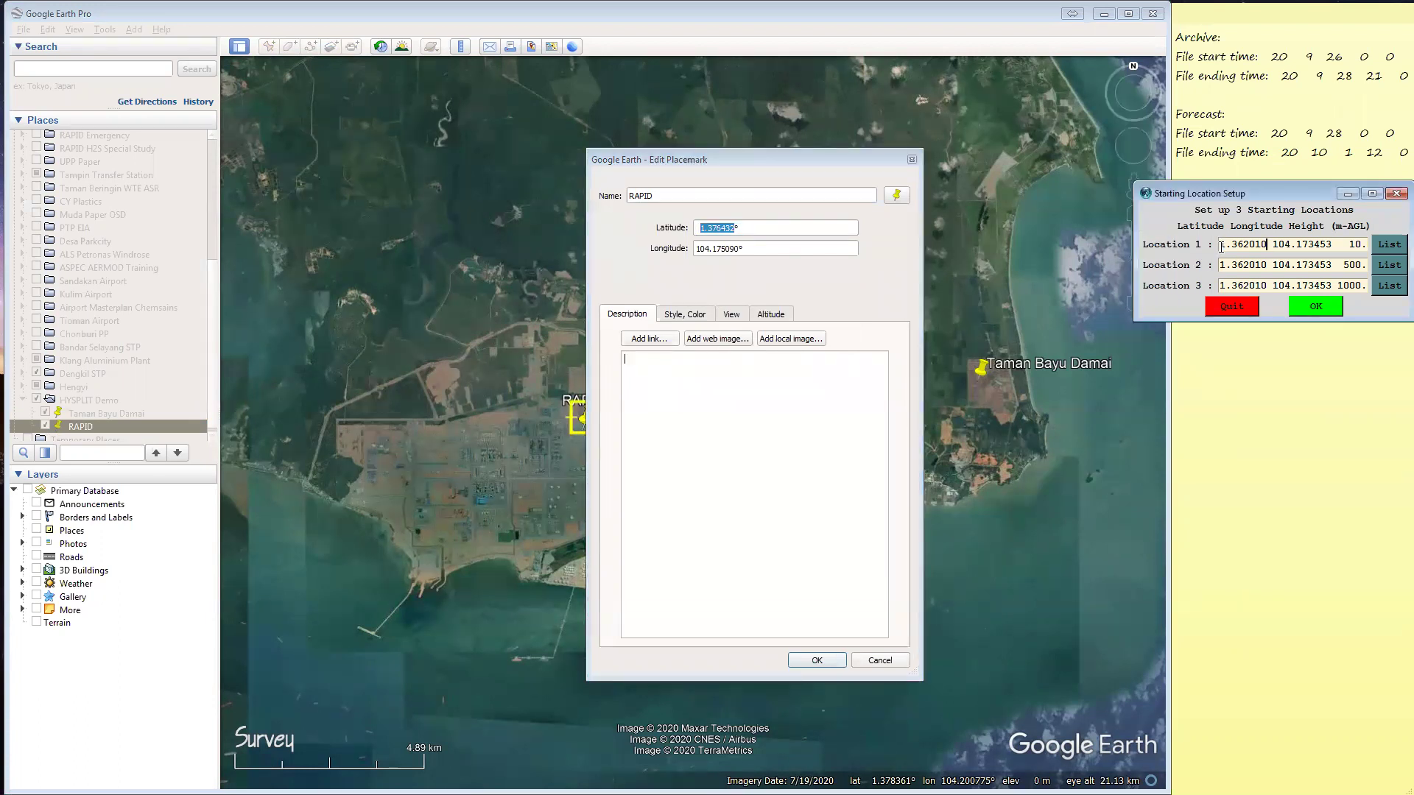
pyautogui.hotkey('ctrl', 'v')
pyautogui.moveTo(1271, 243); pyautogui.dragTo(1188, 244)
pyautogui.hotkey('ctrl', 'v')
# Copy the RAPID placemark's latitude 1.376432 into Location 1 and remove the leftover digits after it
pyautogui.rightClick(720, 227)
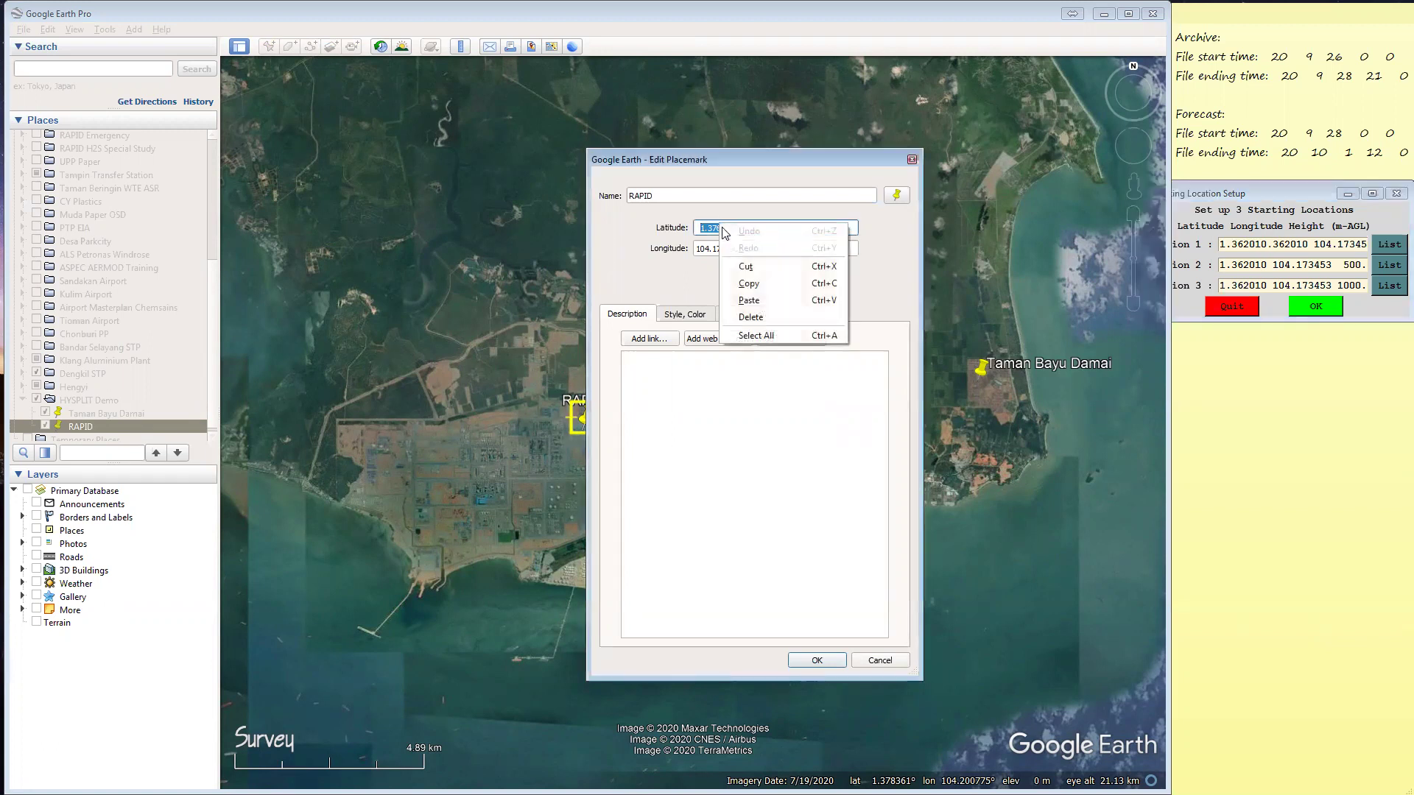
pyautogui.click(748, 285)
pyautogui.moveTo(1267, 245); pyautogui.dragTo(1137, 250)
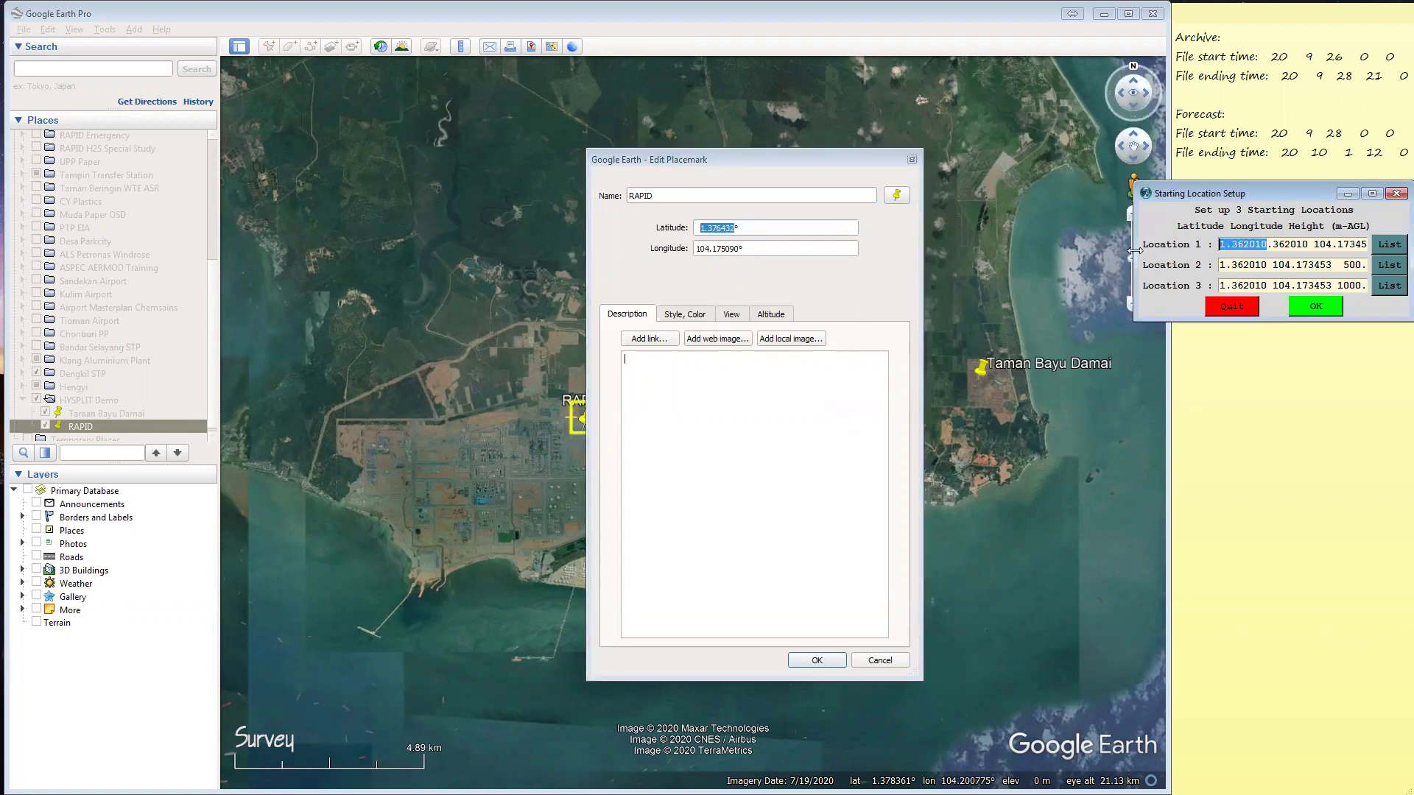
pyautogui.click(1309, 241)
pyautogui.moveTo(1347, 247); pyautogui.dragTo(1131, 254)
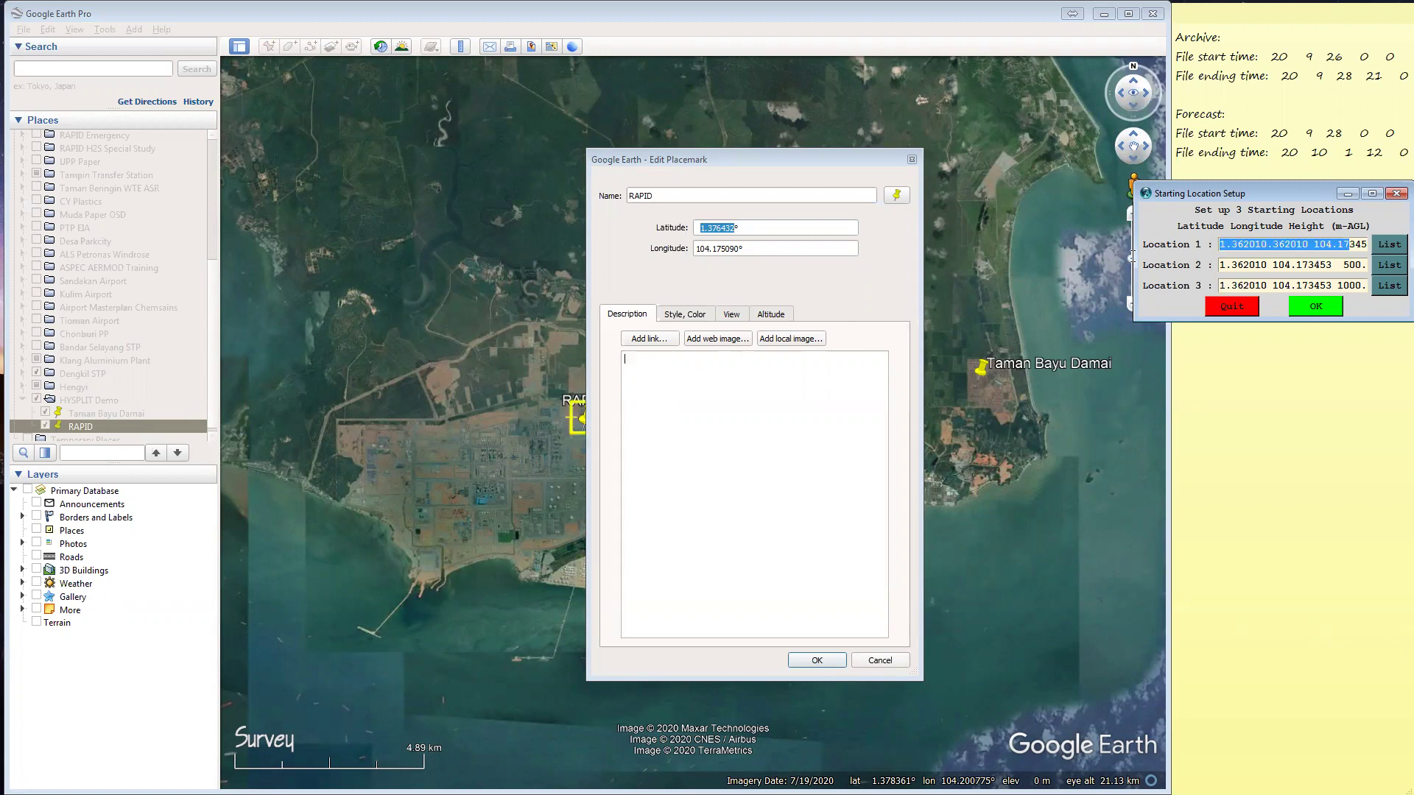
pyautogui.click(1238, 247)
pyautogui.moveTo(1268, 244); pyautogui.dragTo(1316, 245)
pyautogui.hotkey('ctrl', 'v')
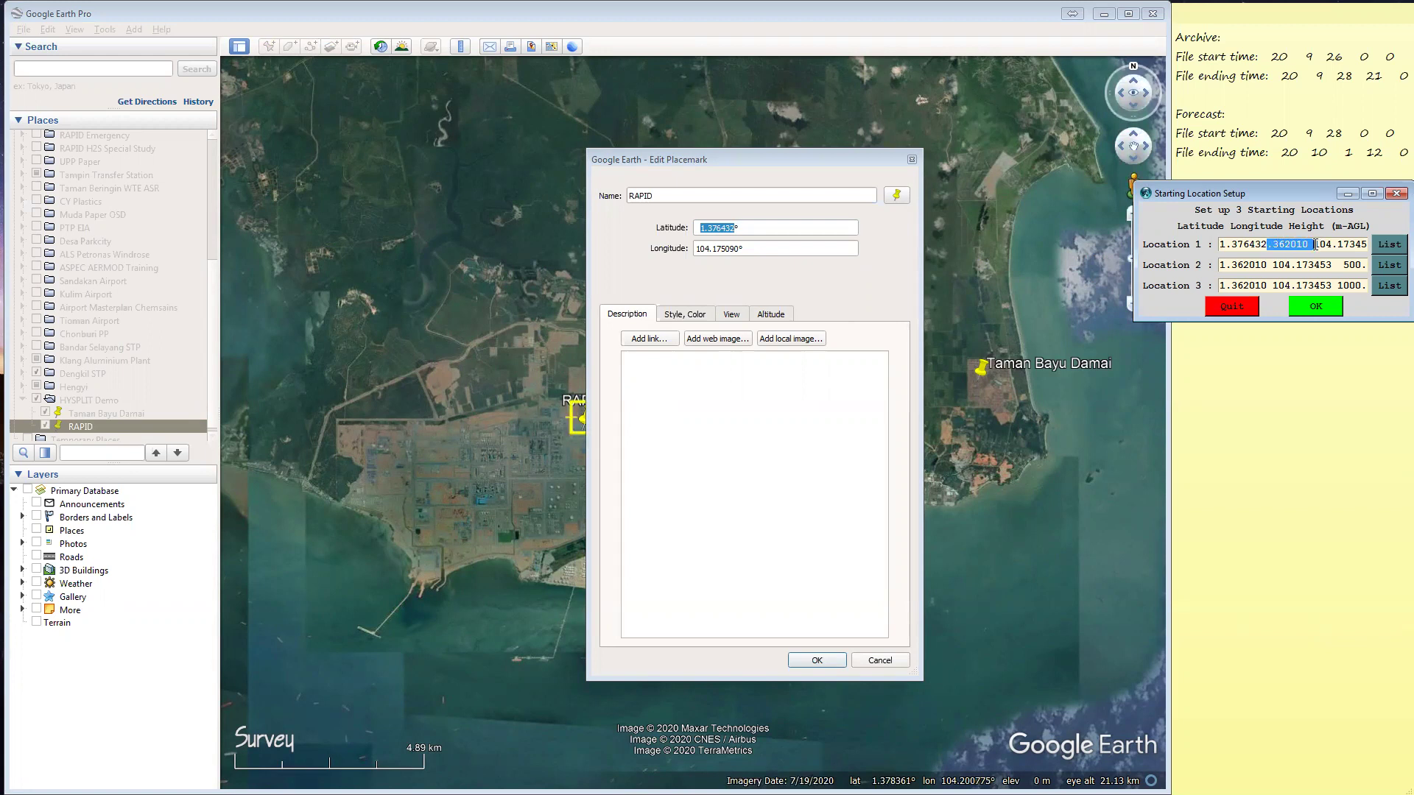
pyautogui.press('BackSpace')
# Replace Location 1's longitude with 104.175090 from the RAPID placemark
pyautogui.moveTo(739, 251); pyautogui.dragTo(692, 249)
pyautogui.click(1274, 246)
pyautogui.moveTo(1332, 244); pyautogui.dragTo(1270, 243)
pyautogui.hotkey('ctrl', 'v')
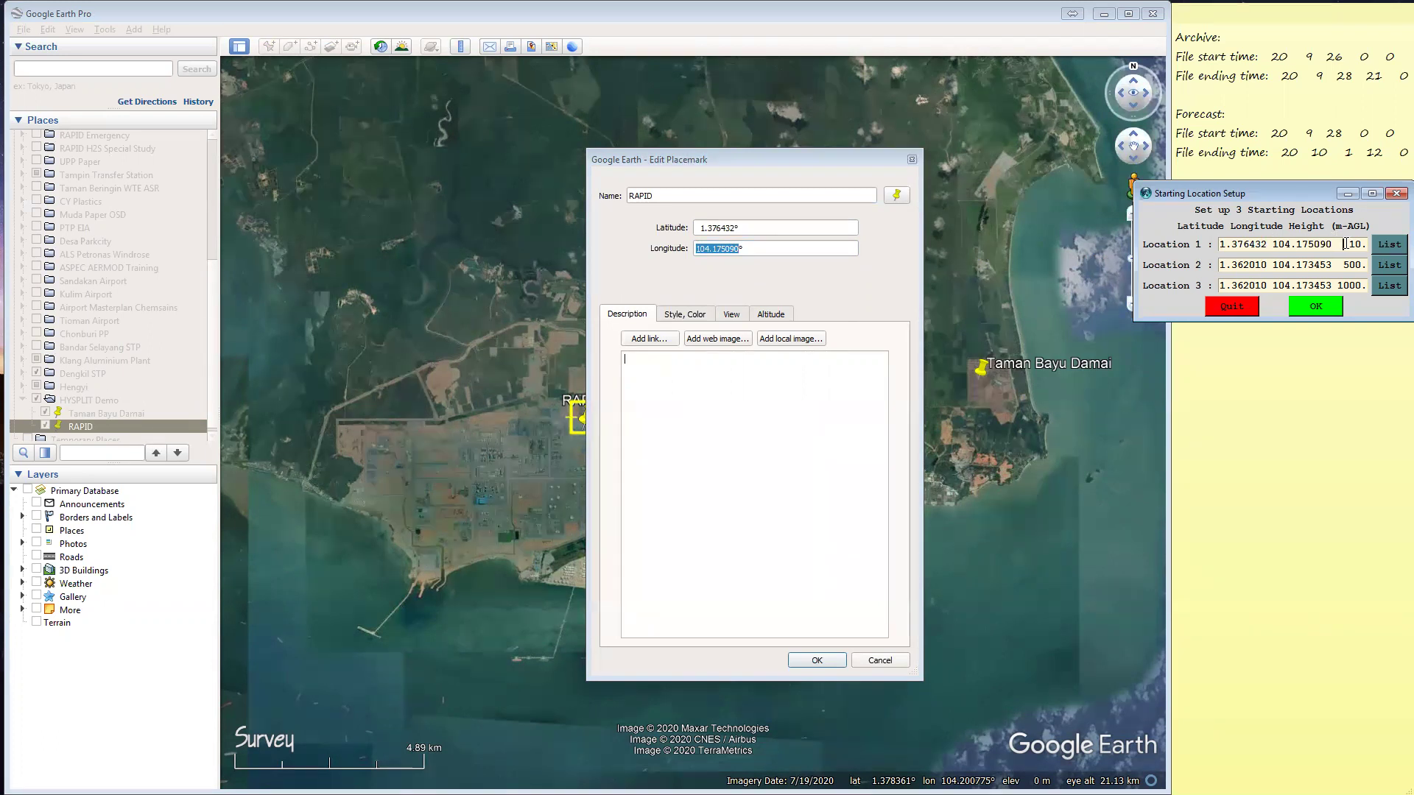
# Copy the whole Location 1 entry over the entries of Locations 2 and 3
pyautogui.tripleClick(1234, 244)
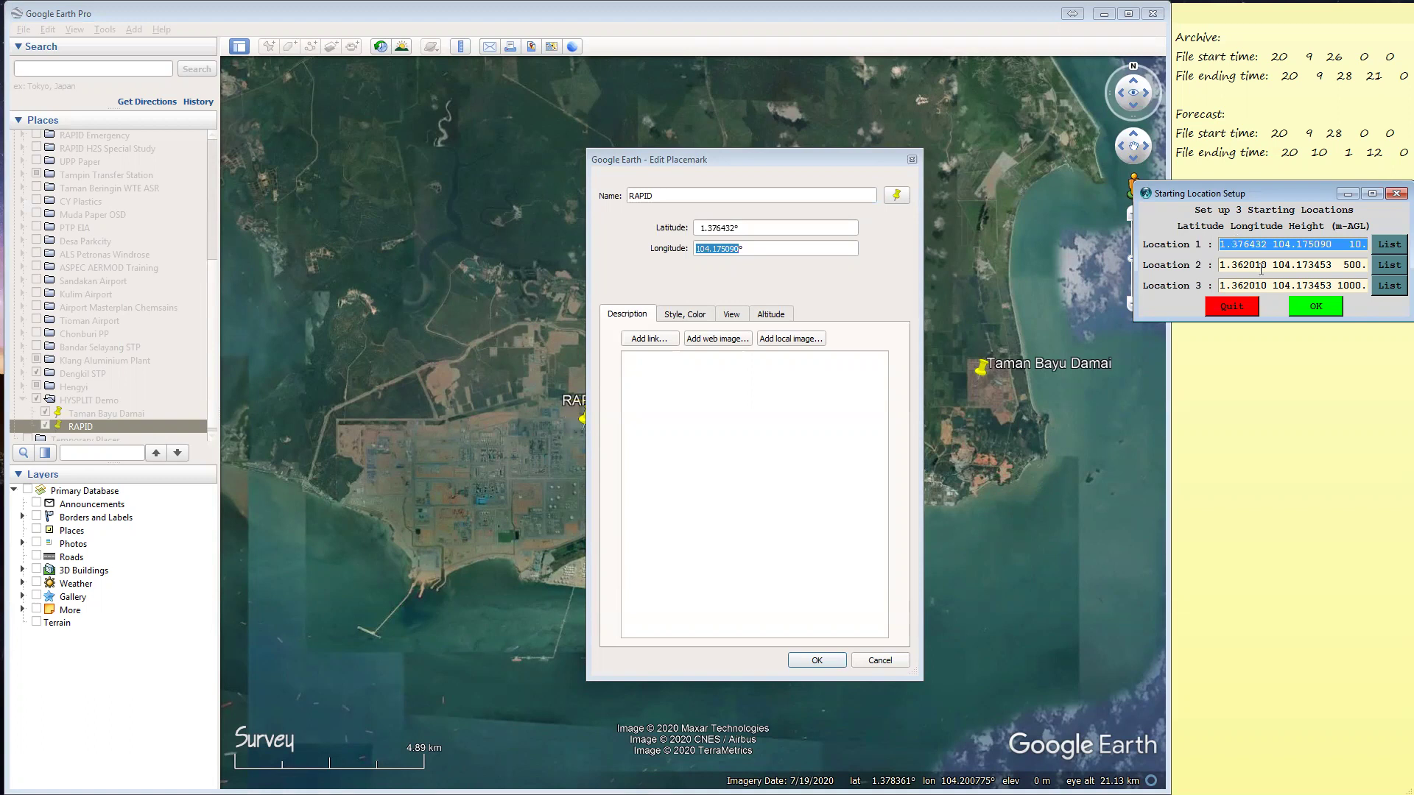
pyautogui.tripleClick(1258, 265)
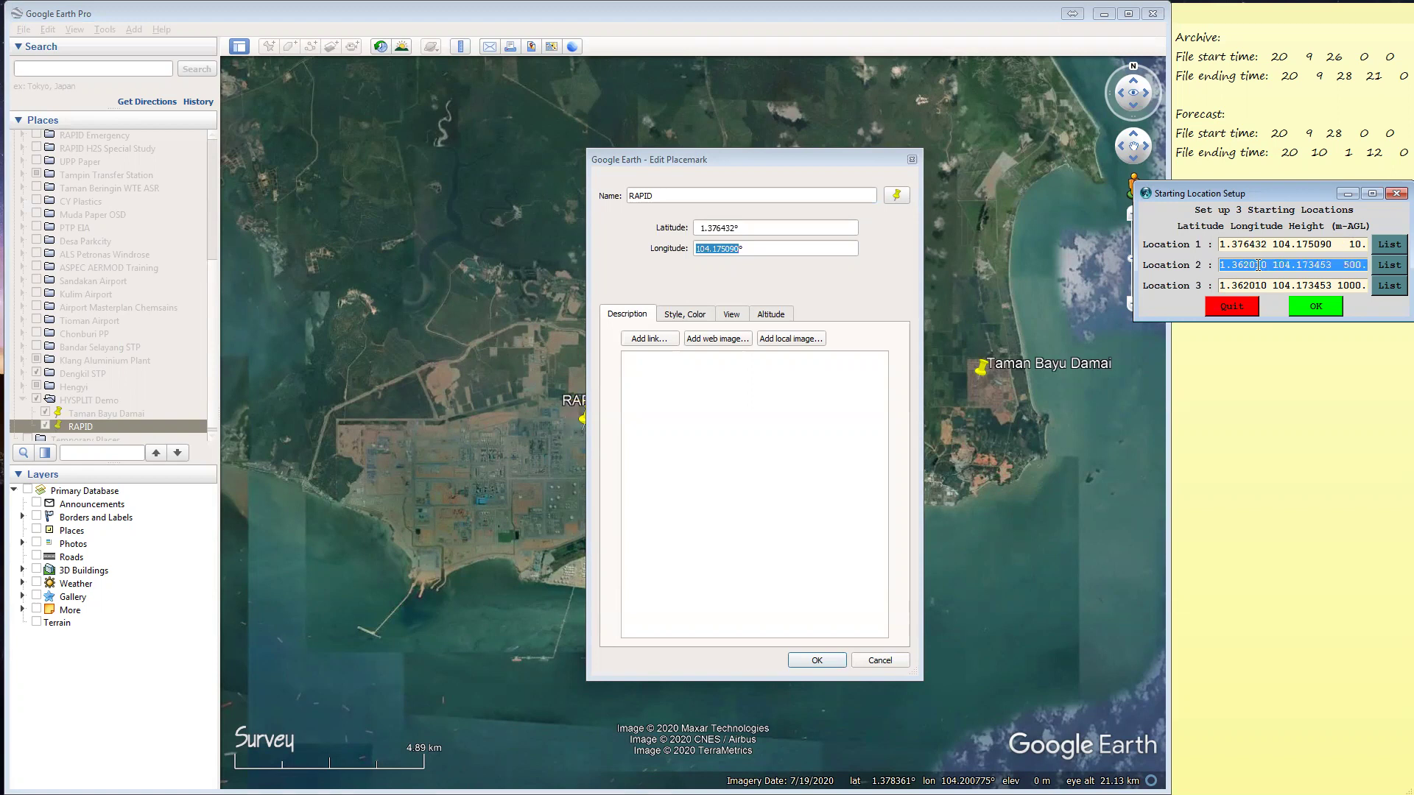
pyautogui.hotkey('ctrl', 'v')
pyautogui.doubleClick(1241, 285)
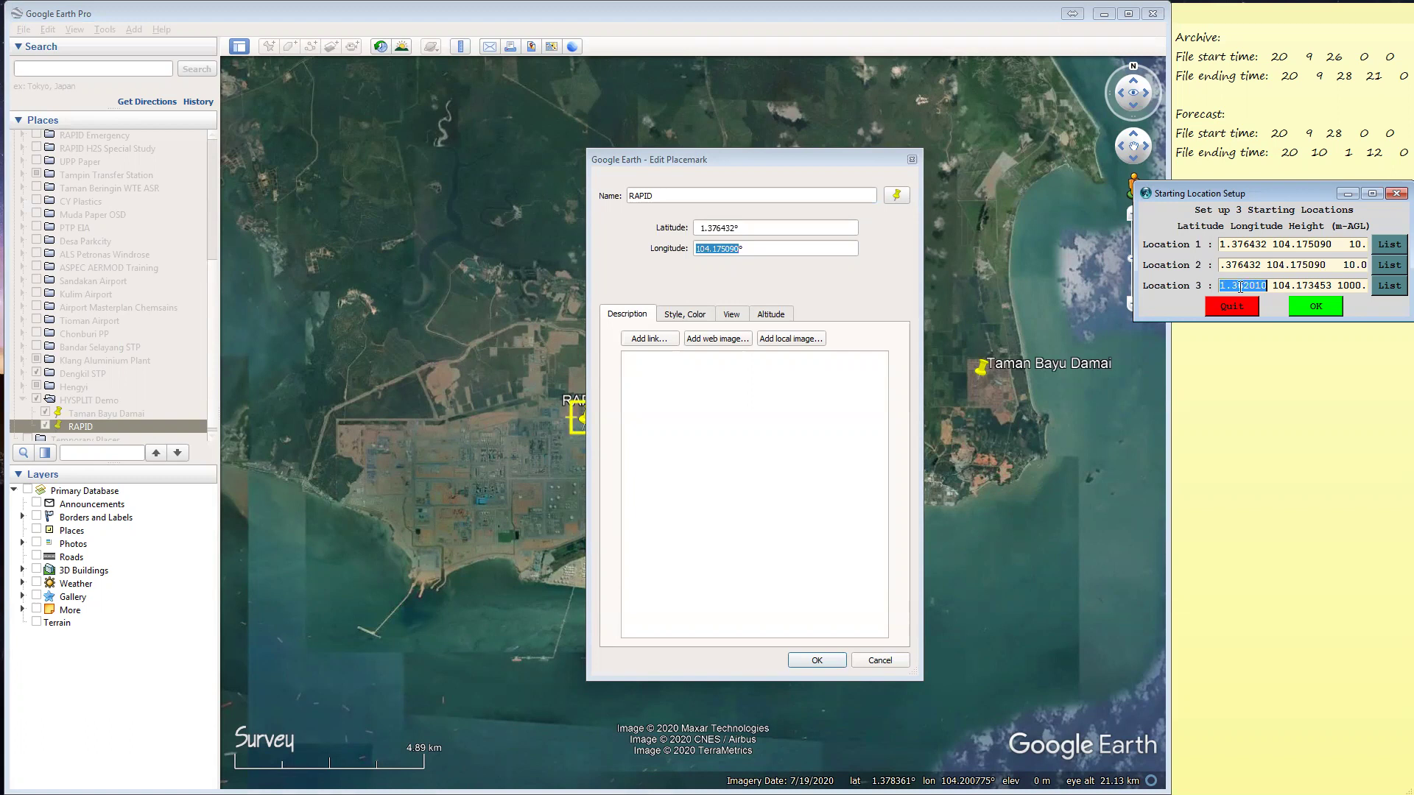
pyautogui.tripleClick(1240, 286)
pyautogui.hotkey('ctrl', 'v')
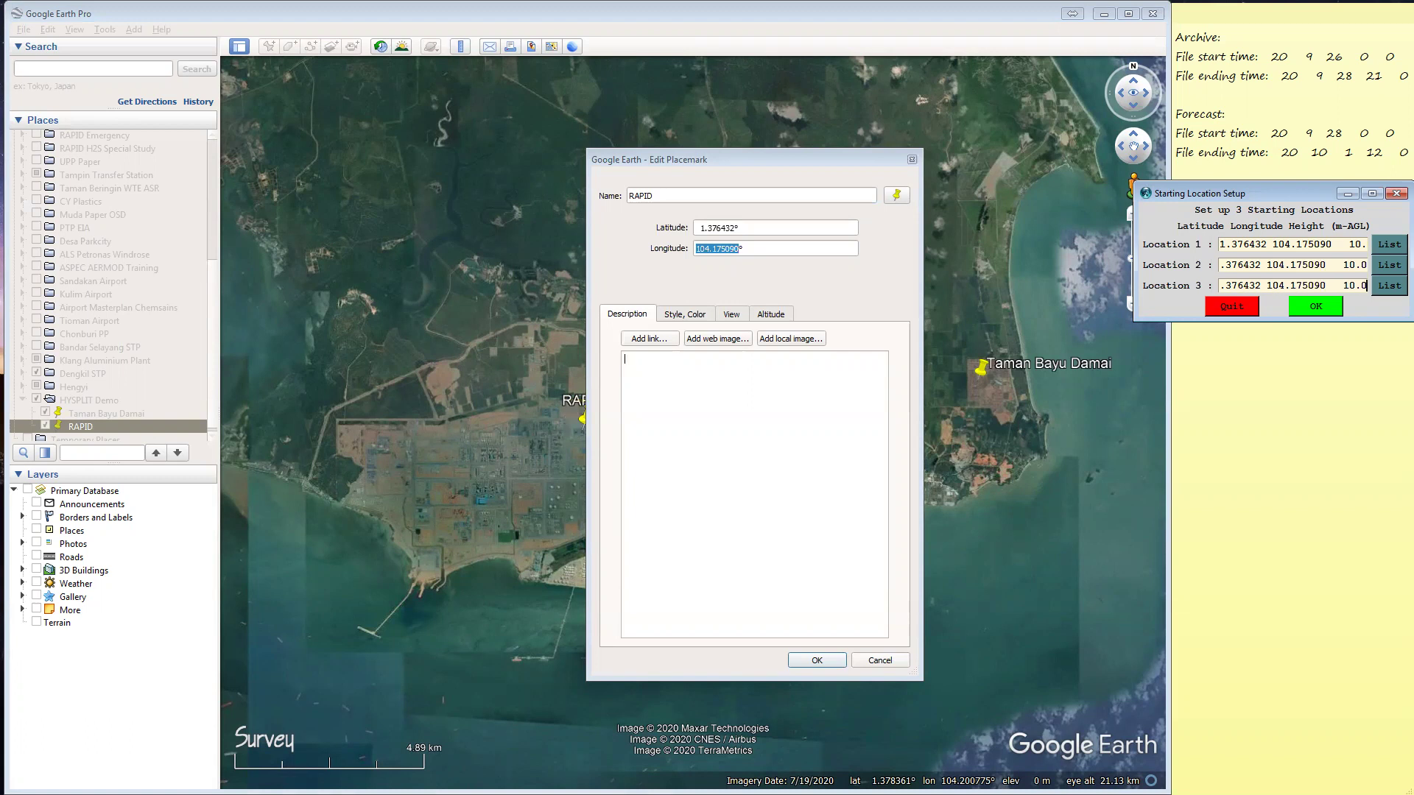
# Set Location 1's height to 100.0 m above ground level
pyautogui.click(1351, 245)
pyautogui.doubleClick(1357, 246)
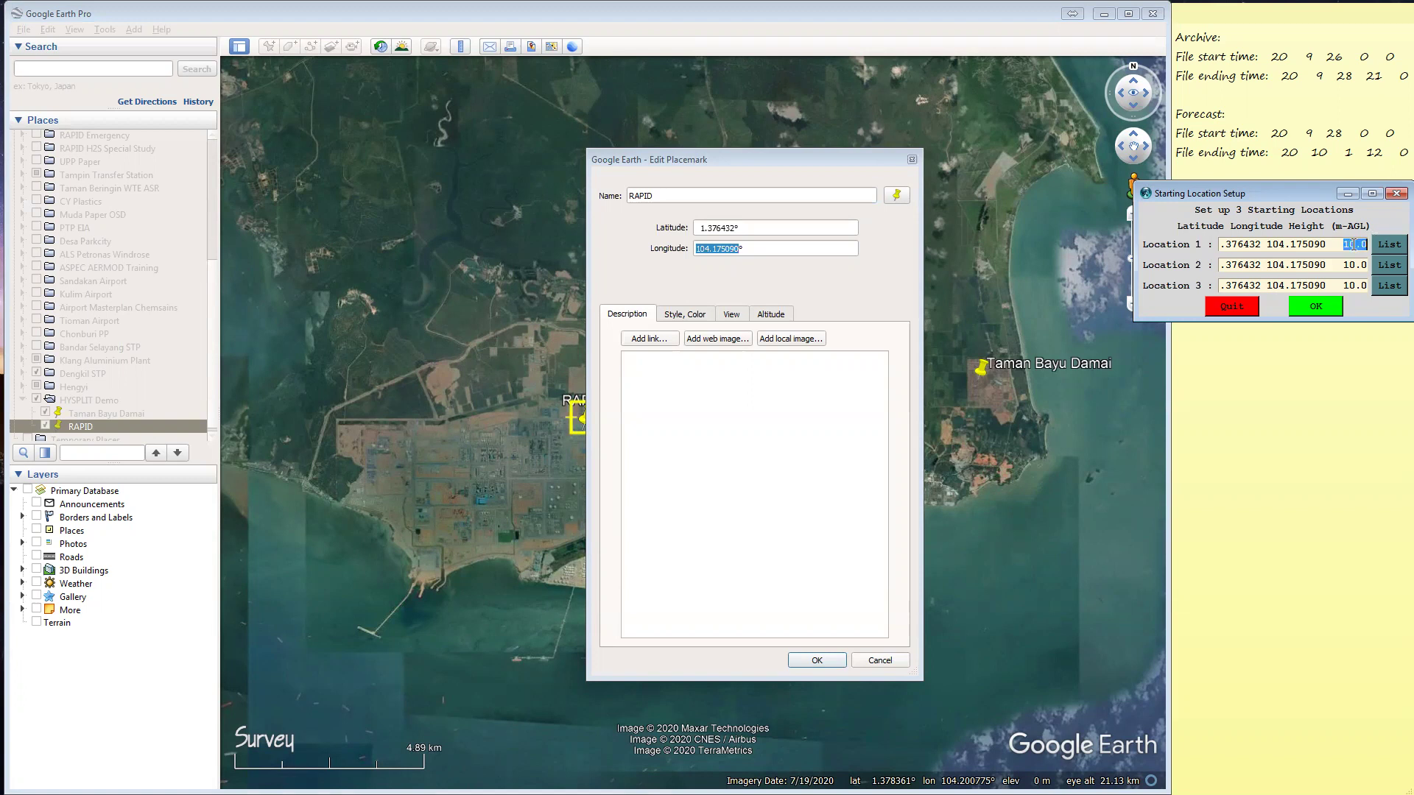
pyautogui.click(1348, 245)
pyautogui.click(1348, 244)
pyautogui.write('0')
# Set Location 2's height to 300.0 m and trim the extra spaces before the heights of Locations 1 and 2
pyautogui.click(1354, 262)
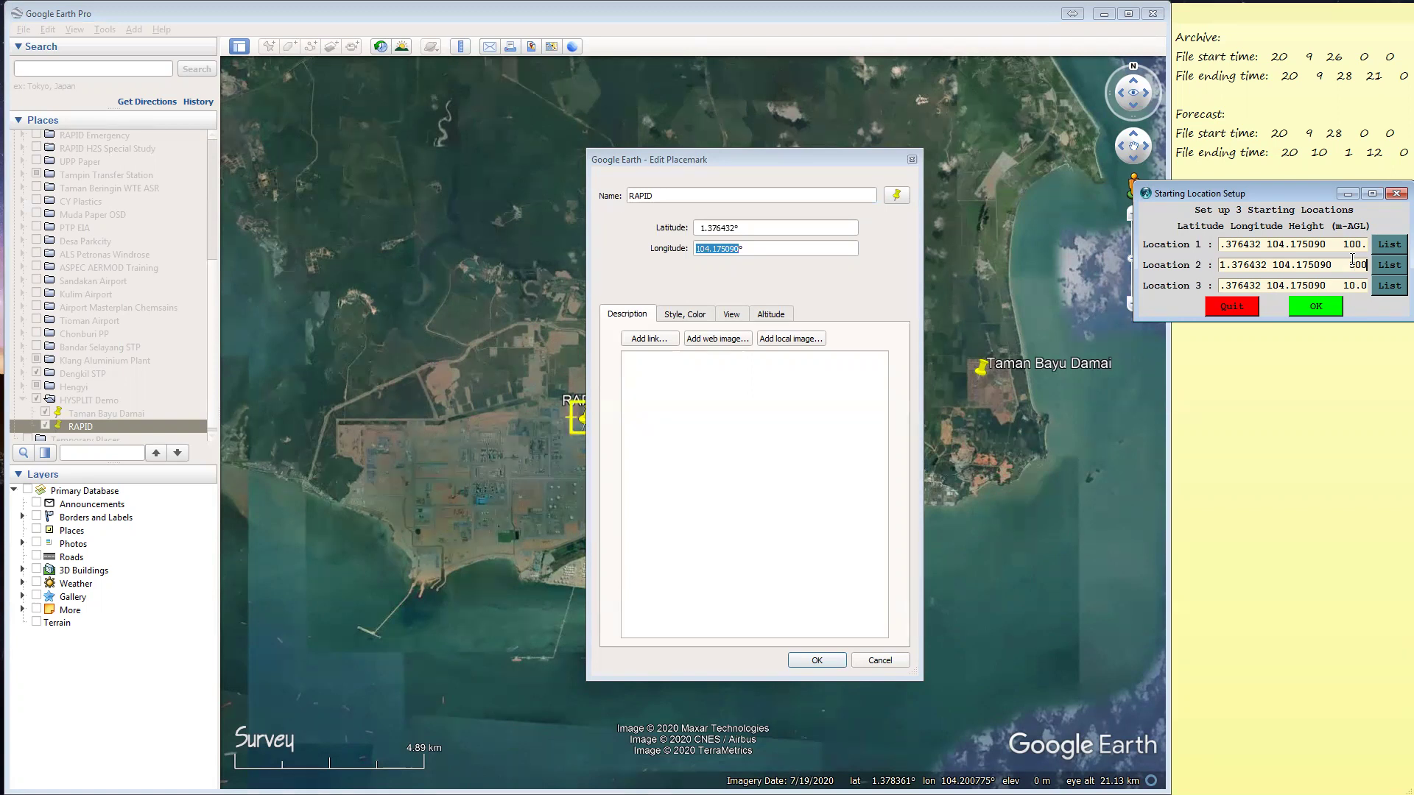
pyautogui.click(1348, 265)
pyautogui.press('BackSpace')
pyautogui.click(1353, 265)
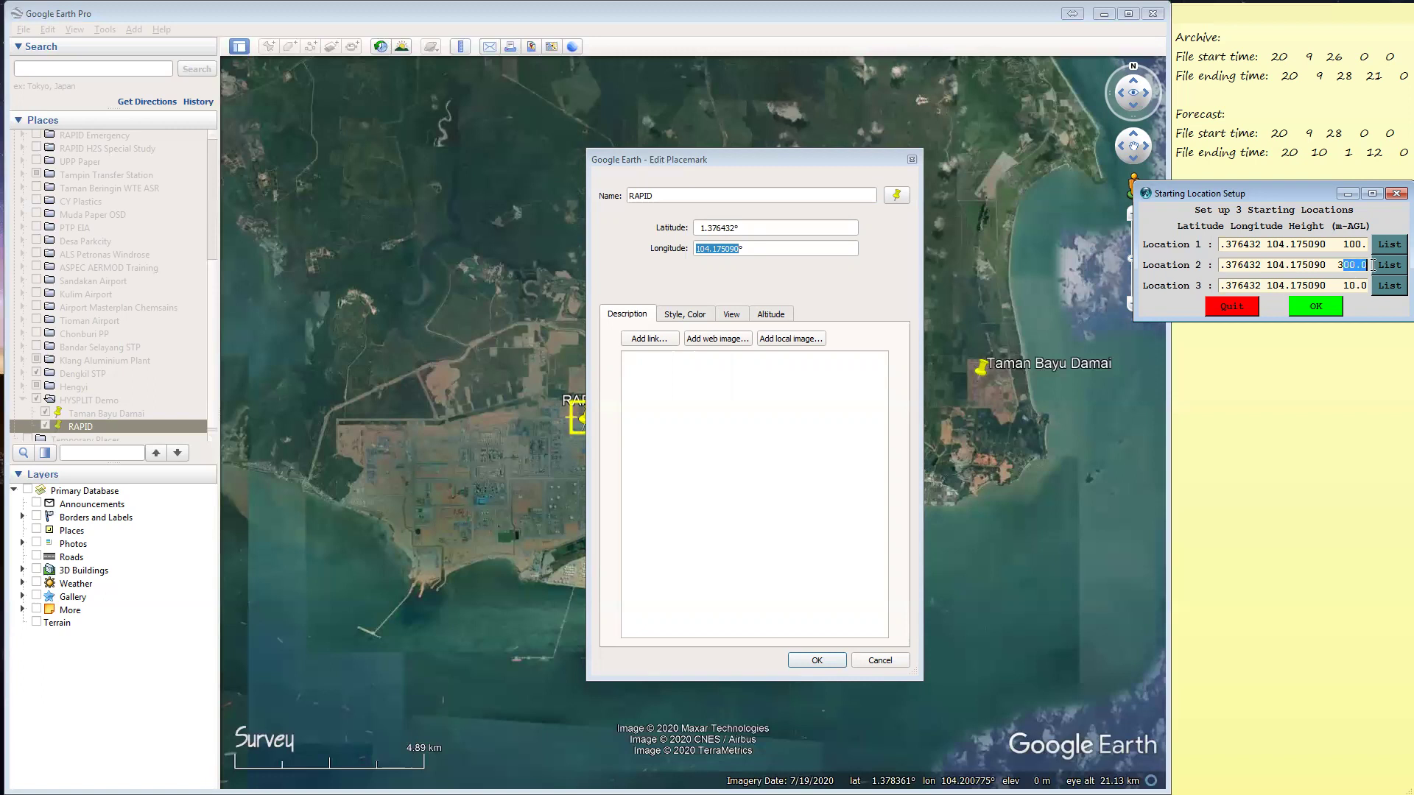
pyautogui.click(1337, 245)
pyautogui.doubleClick(1336, 245)
pyautogui.click(1339, 269)
# Set Location 3's height to 500.0 m, tidy the spacing of the entries and accept the starting locations
pyautogui.click(1346, 287)
pyautogui.press('BackSpace')
pyautogui.press('Delete')
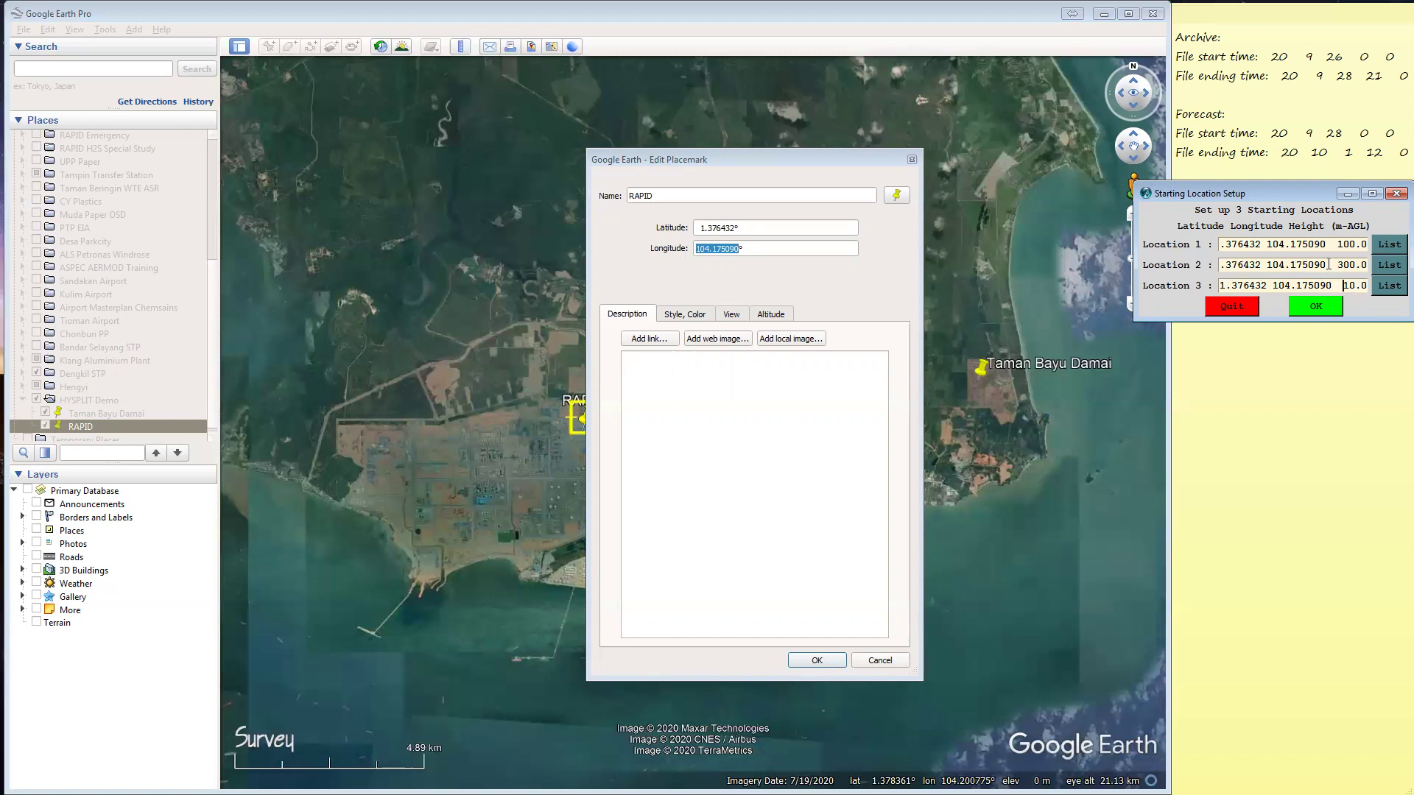
pyautogui.press('BackSpace')
pyautogui.write('50')
pyautogui.click(1338, 265)
pyautogui.click(1361, 266)
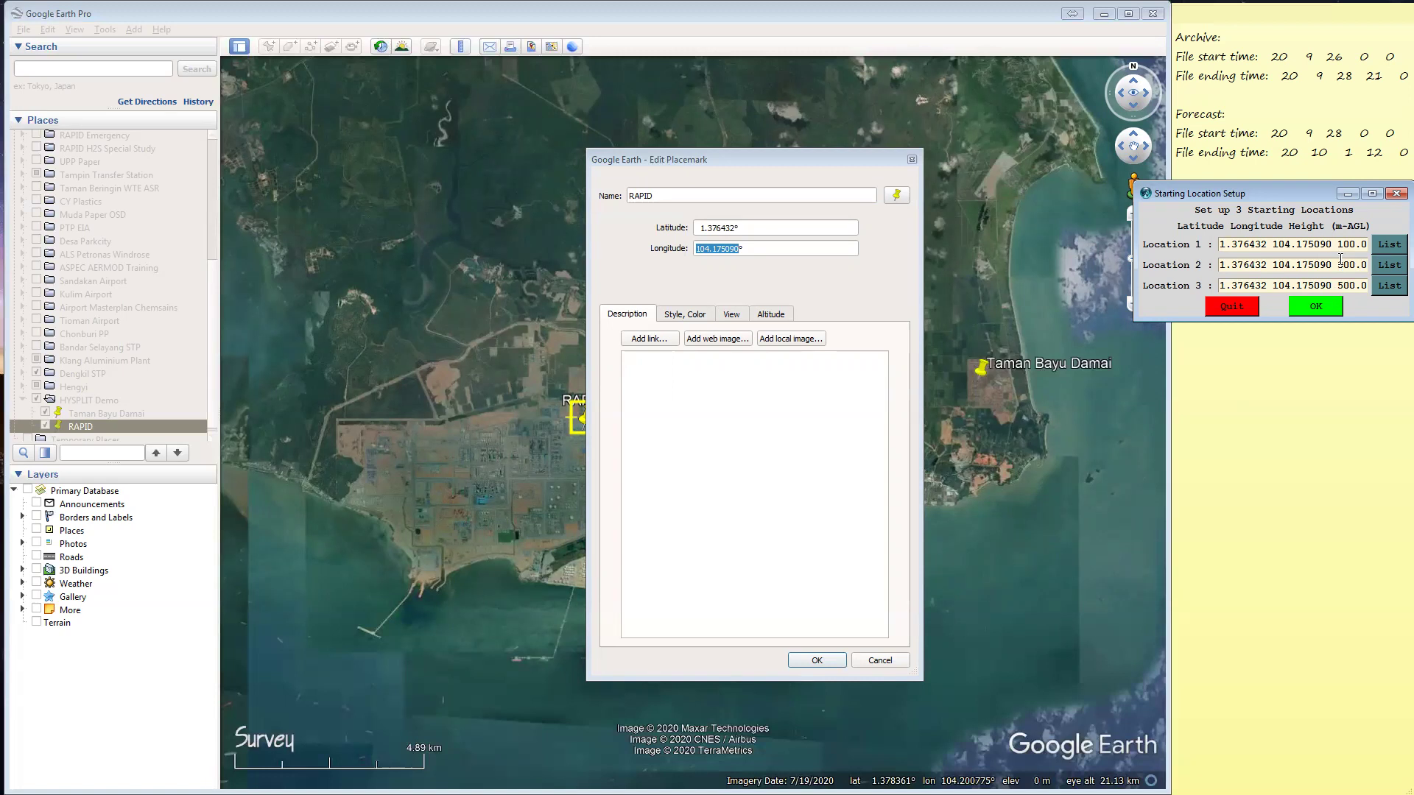
pyautogui.click(1325, 309)
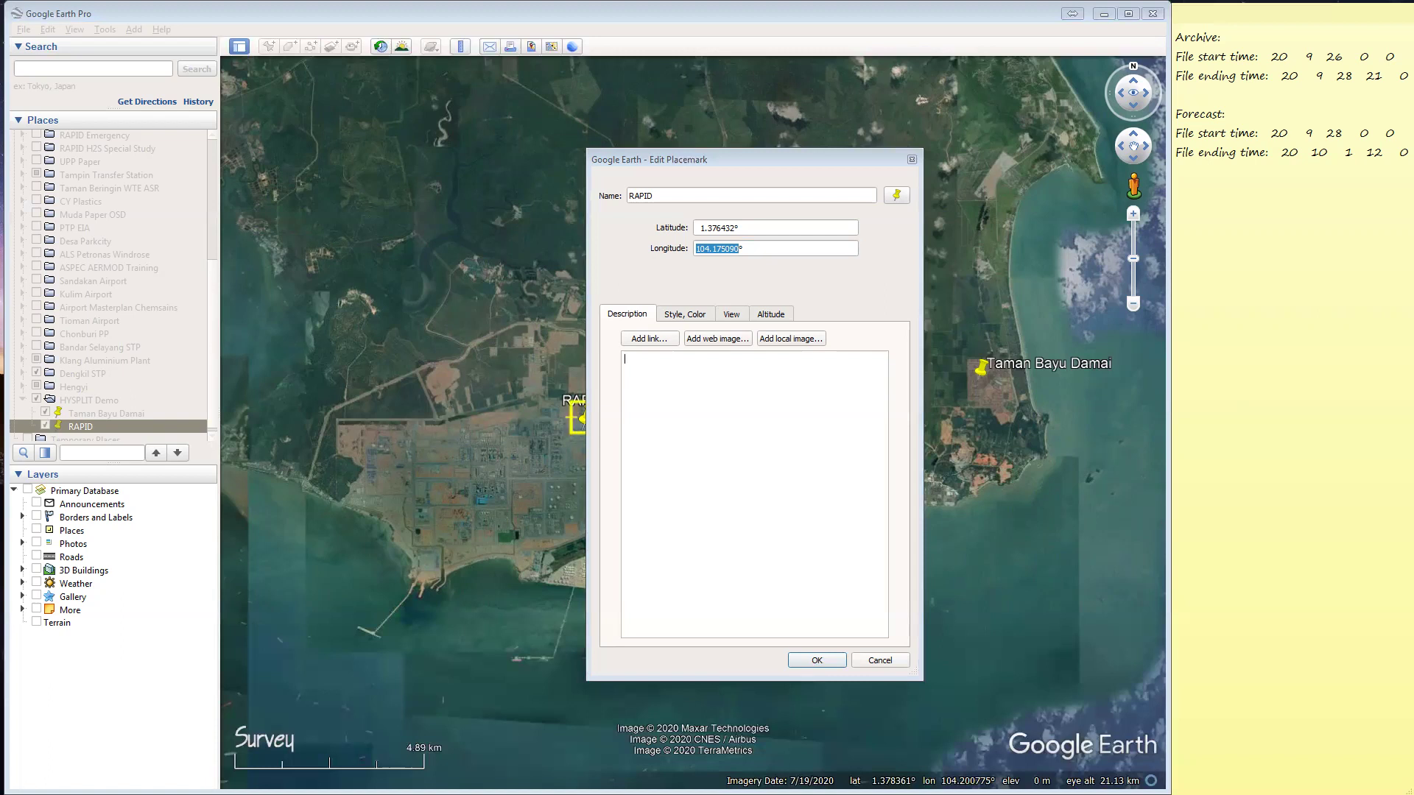
# Switch back to HYSPLIT's Trajectory Setup and recheck the starting locations
pyautogui.hotkey('alt', 'Tab')
pyautogui.hotkey('alt', 'Tab')
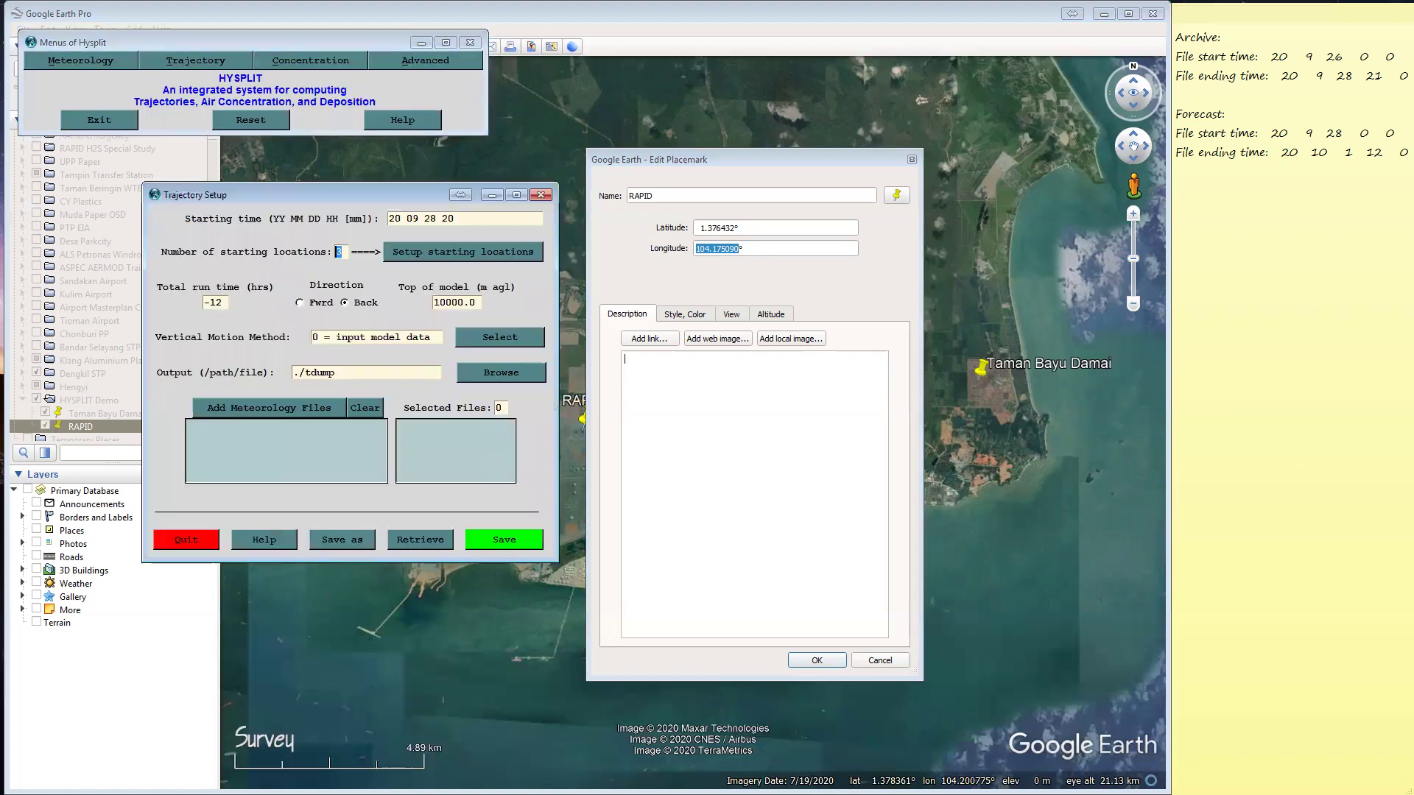
pyautogui.click(434, 253)
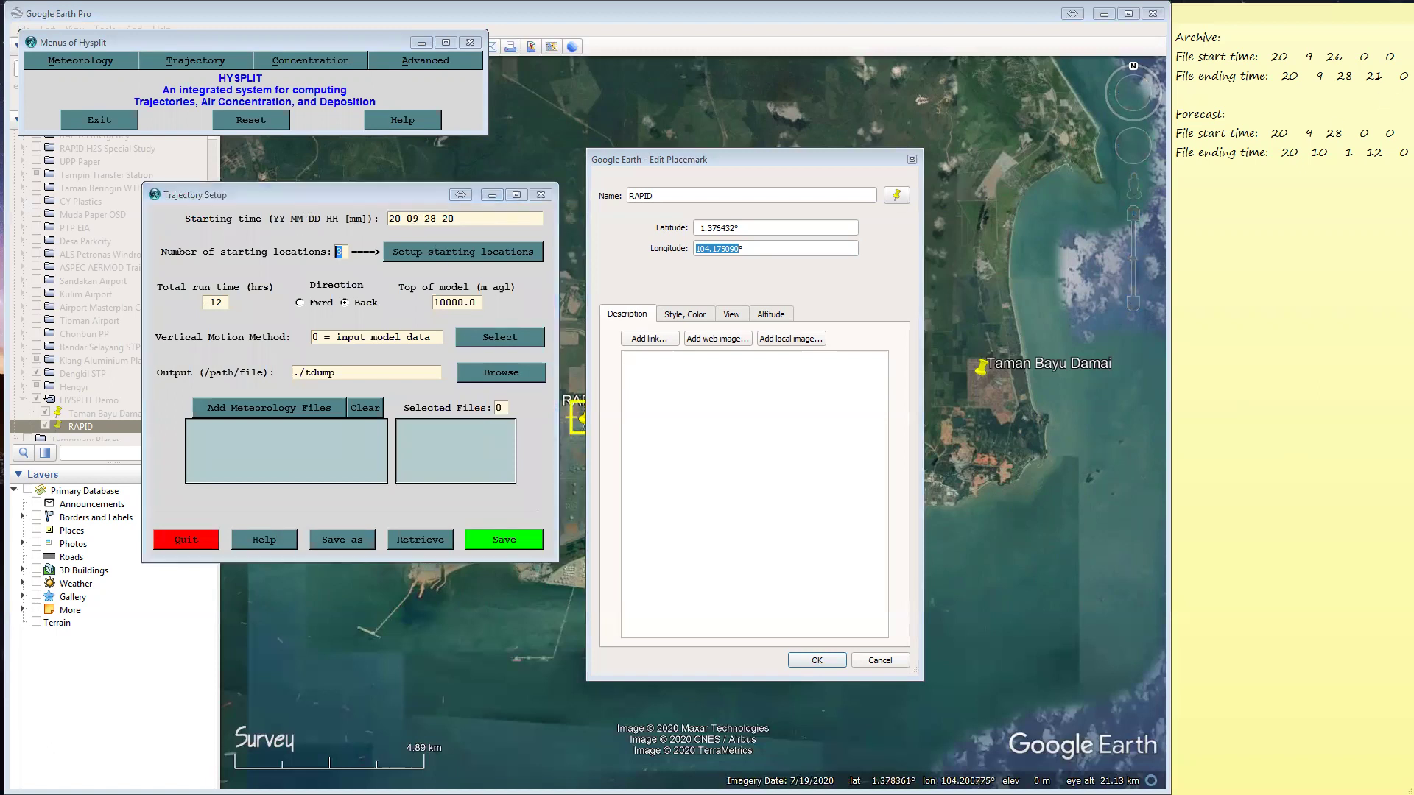
pyautogui.click(697, 397)
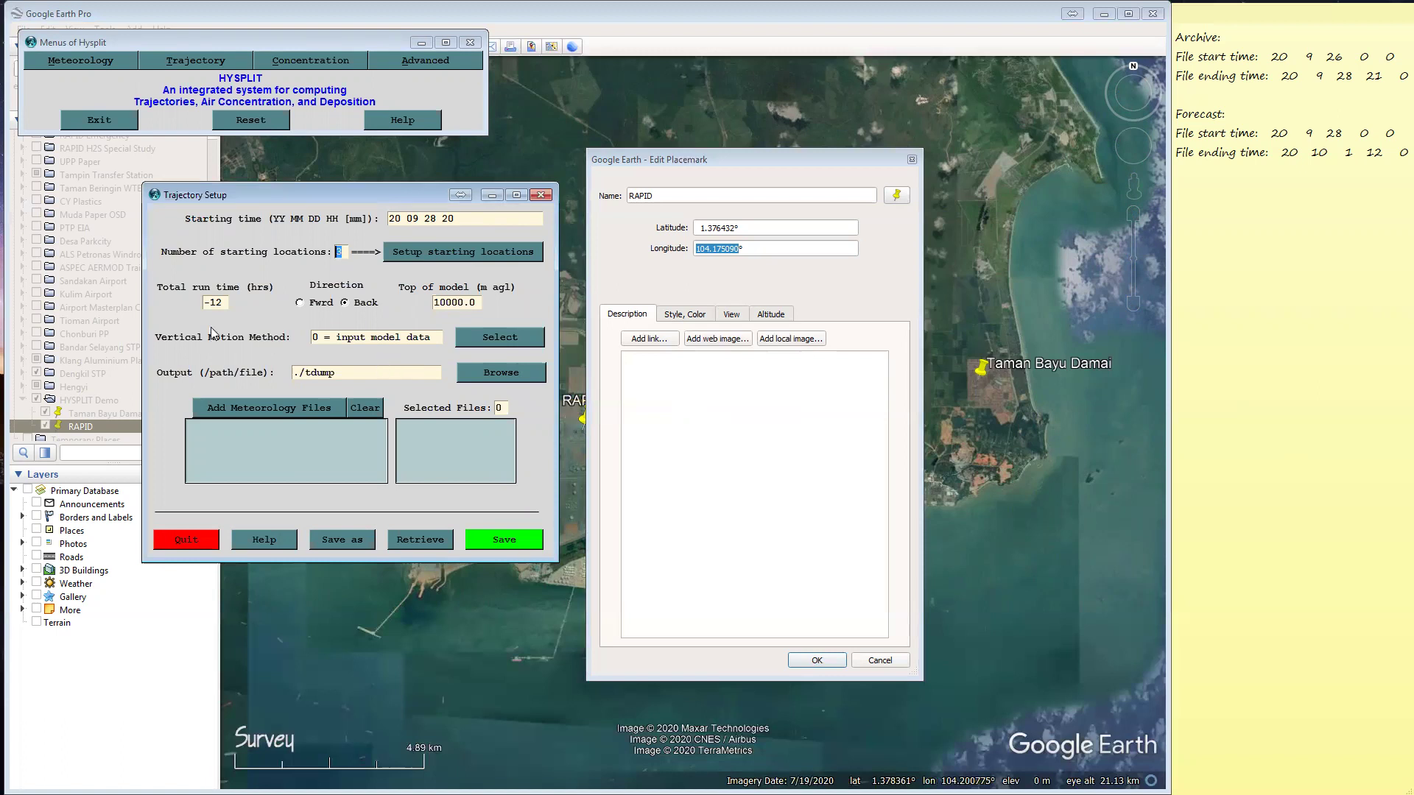
# Set a forward run of 12 hours and add the meteorology file hysplit.t00z.gfs0p25f from the hysplit folder
pyautogui.click(300, 303)
pyautogui.moveTo(219, 303); pyautogui.dragTo(193, 312)
pyautogui.click(243, 406)
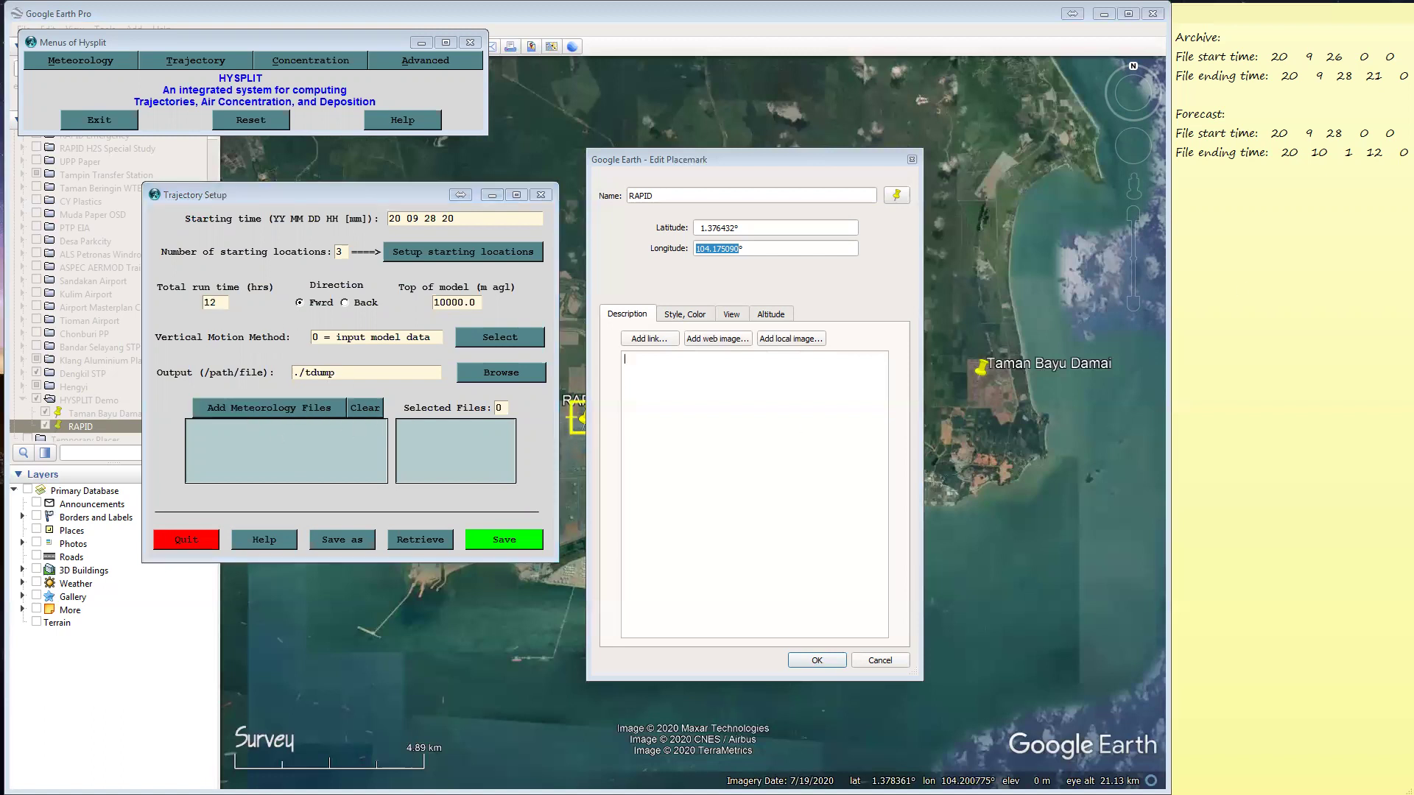
pyautogui.click(862, 215)
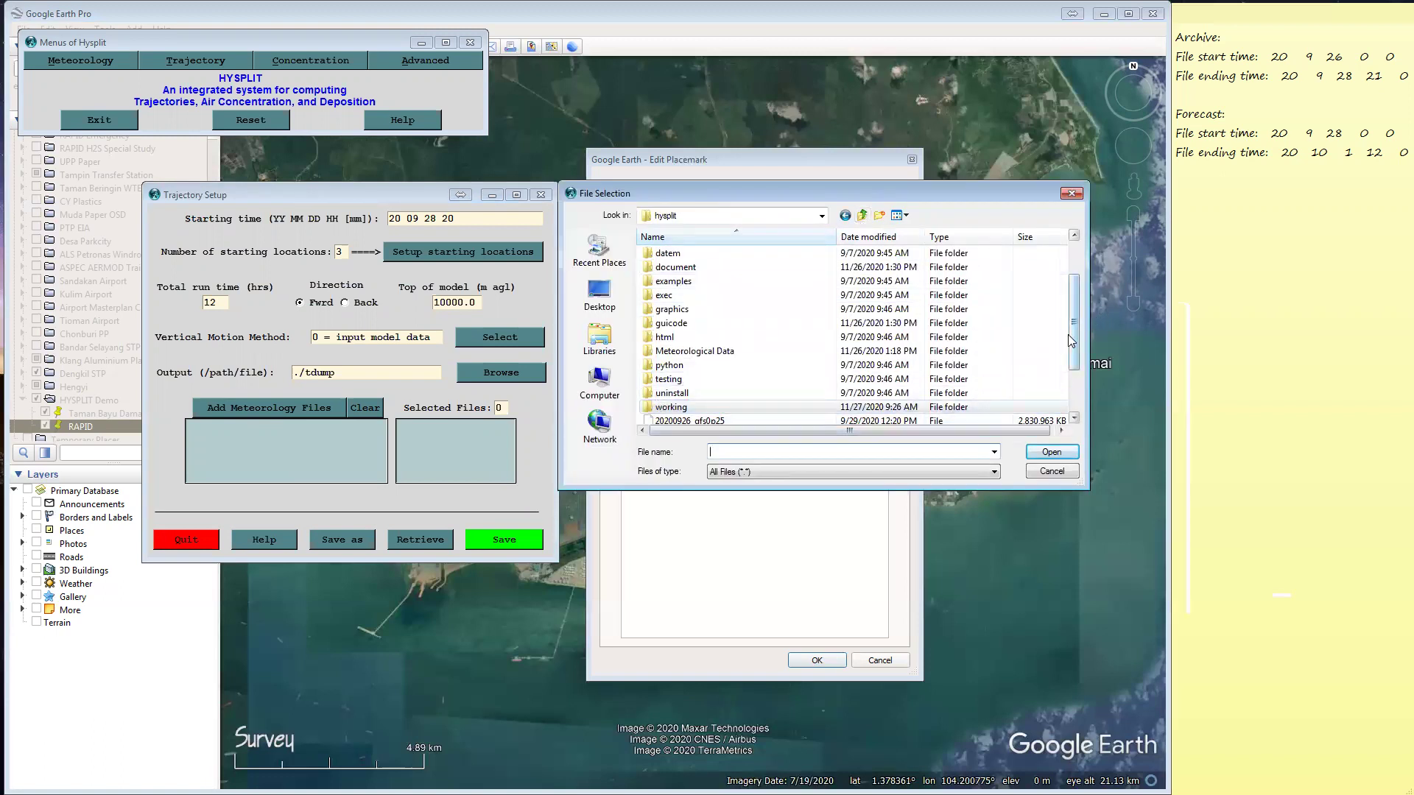
pyautogui.moveTo(1077, 344); pyautogui.dragTo(1069, 397)
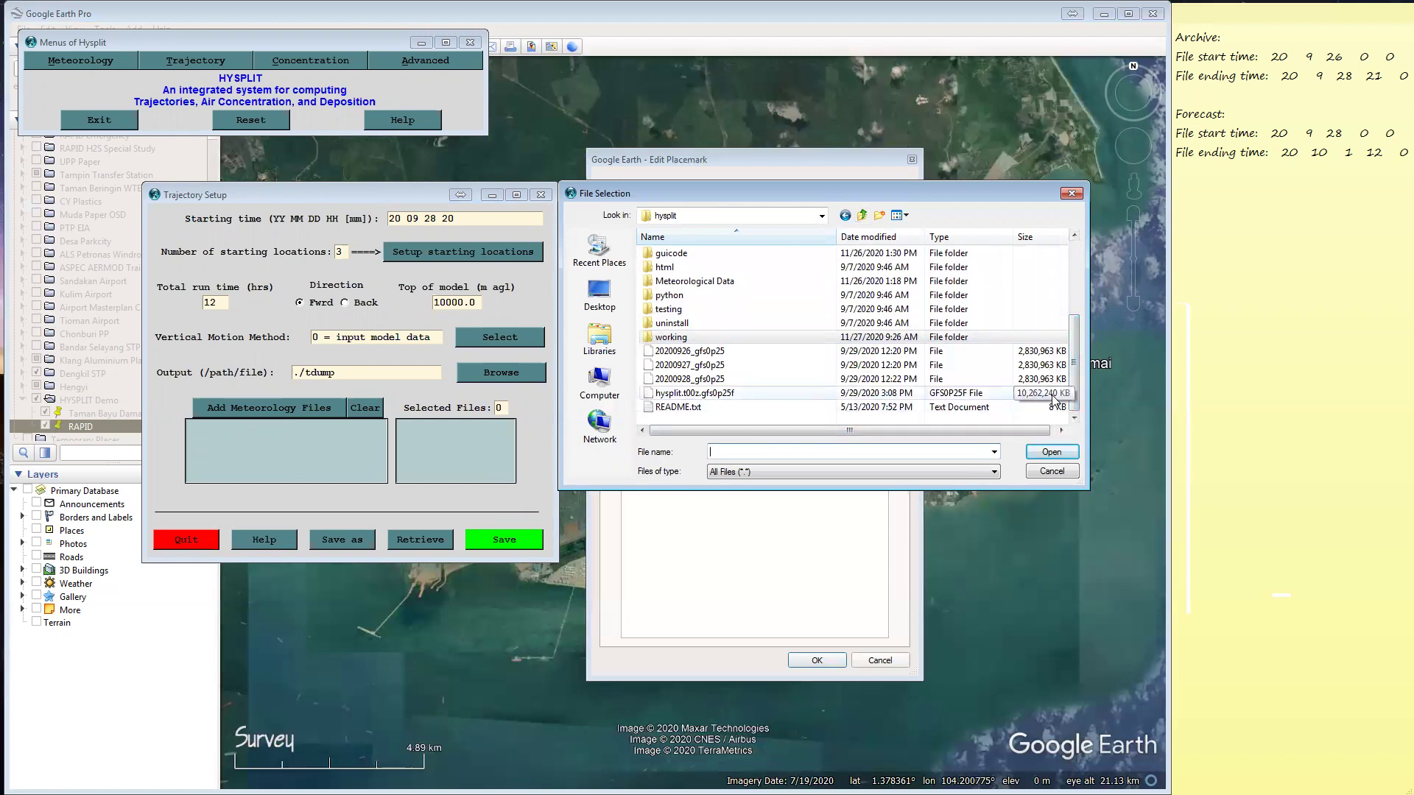
pyautogui.click(762, 393)
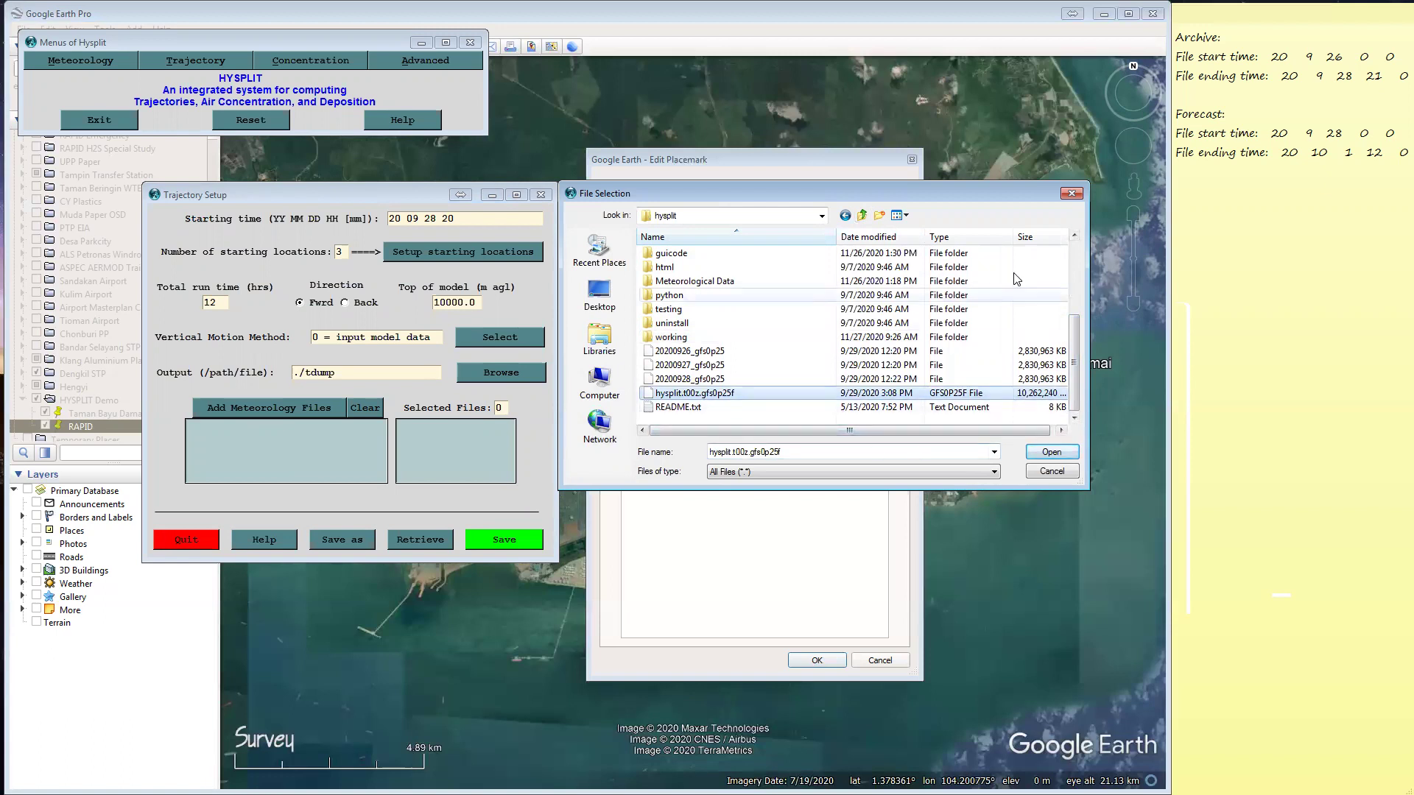
pyautogui.click(1052, 452)
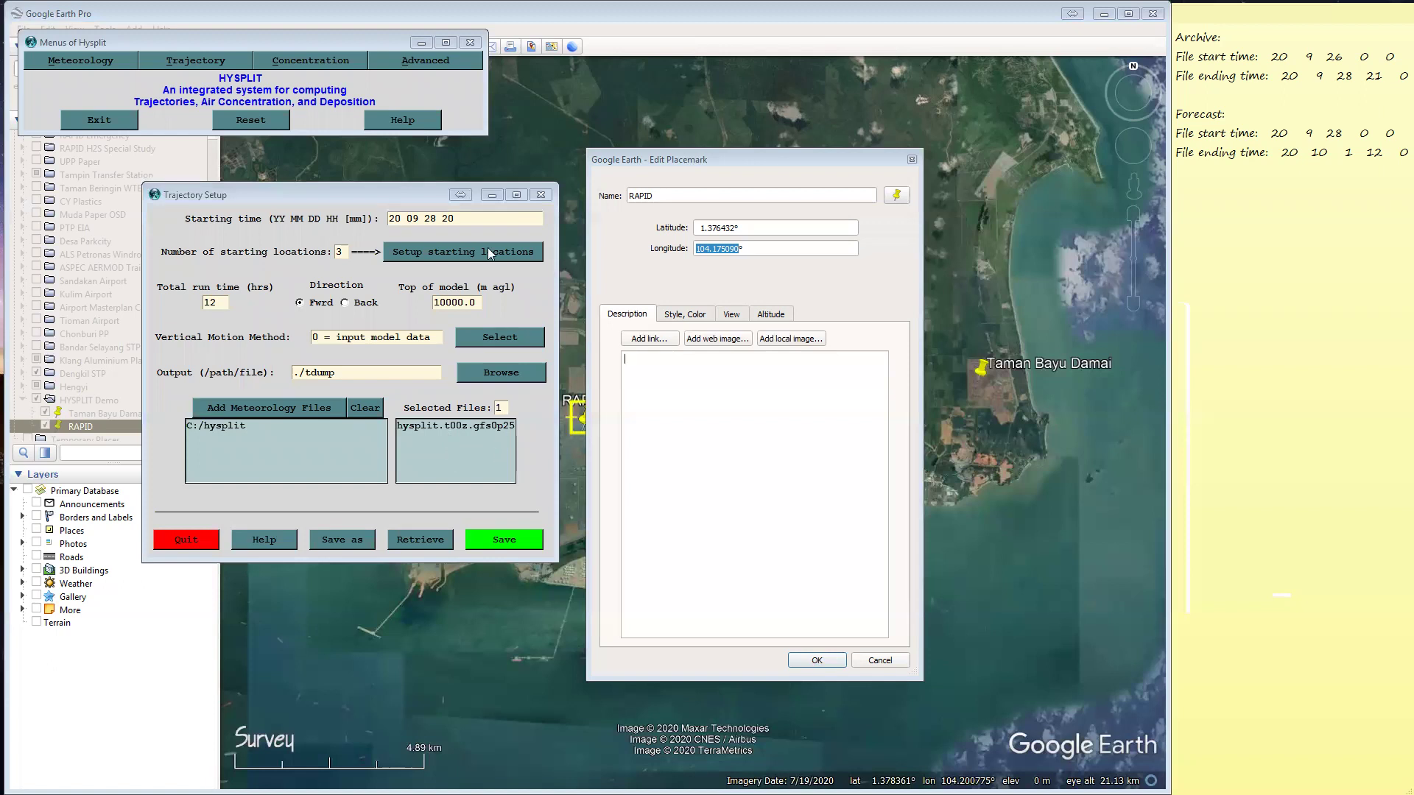
# Recheck the run time, model top and number of starting locations, and save the trajectory setup
pyautogui.click(397, 197)
pyautogui.moveTo(397, 194); pyautogui.dragTo(397, 166)
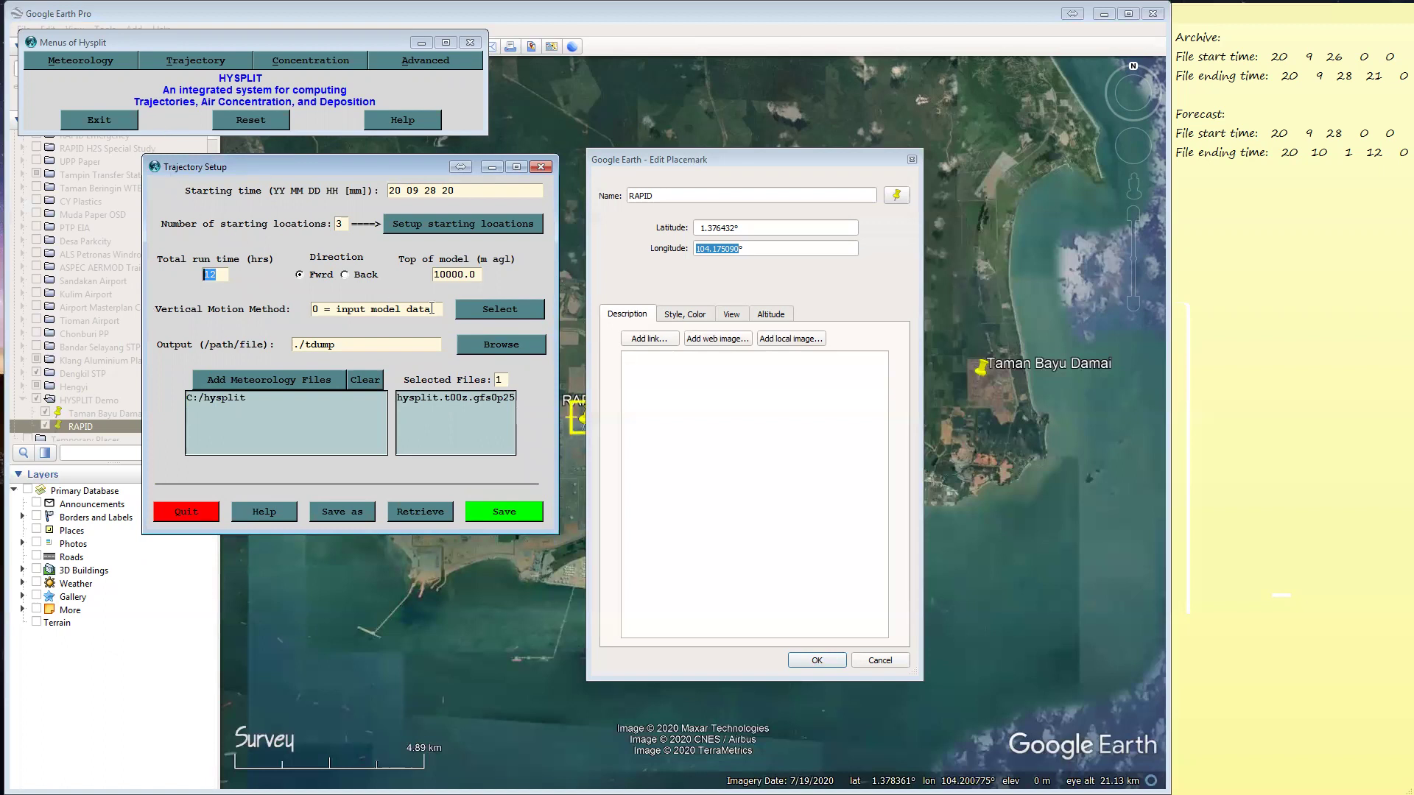
pyautogui.moveTo(477, 275); pyautogui.dragTo(396, 285)
pyautogui.click(453, 276)
pyautogui.moveTo(223, 273); pyautogui.dragTo(189, 287)
pyautogui.doubleClick(339, 223)
pyautogui.click(508, 512)
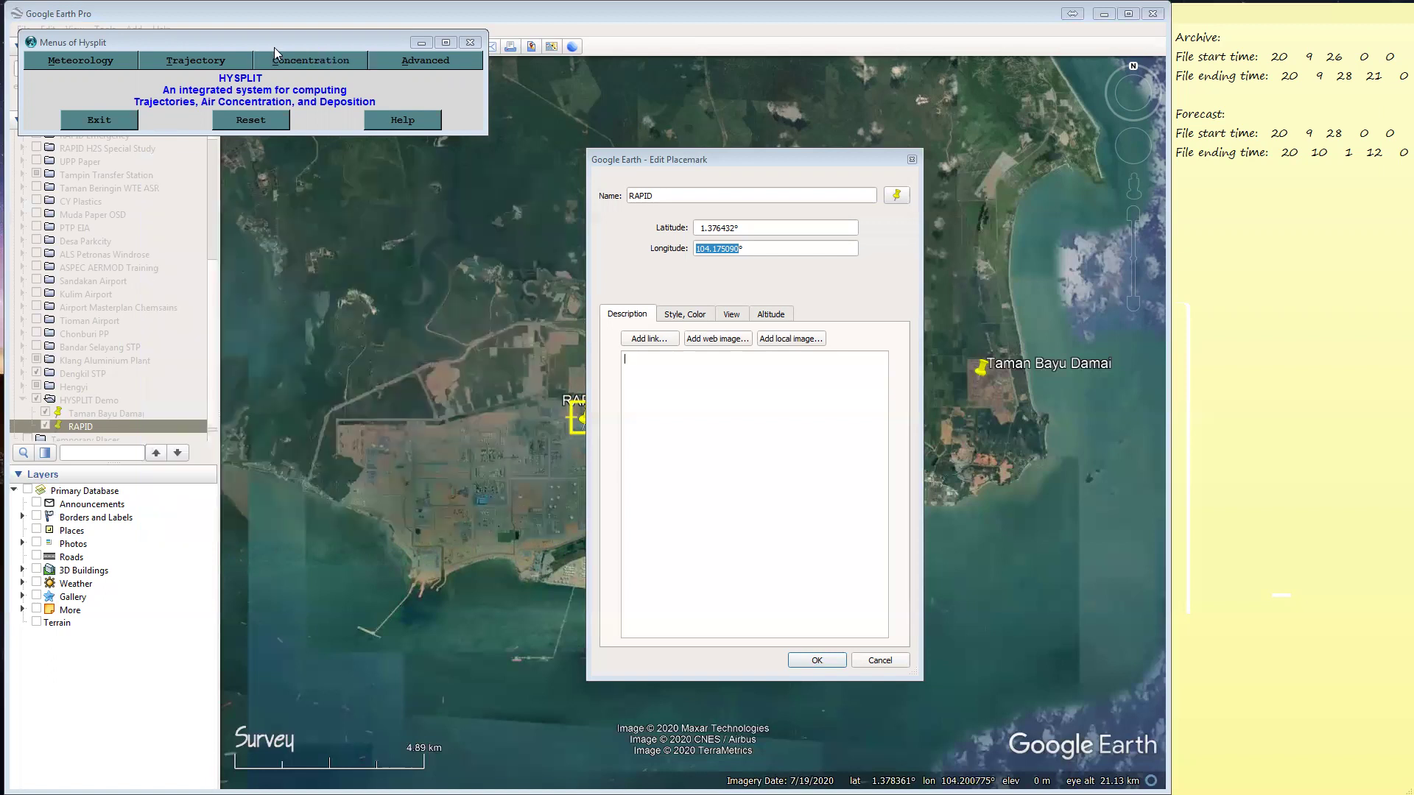
# Run the trajectory model, look through the simulation log and close it
pyautogui.click(215, 65)
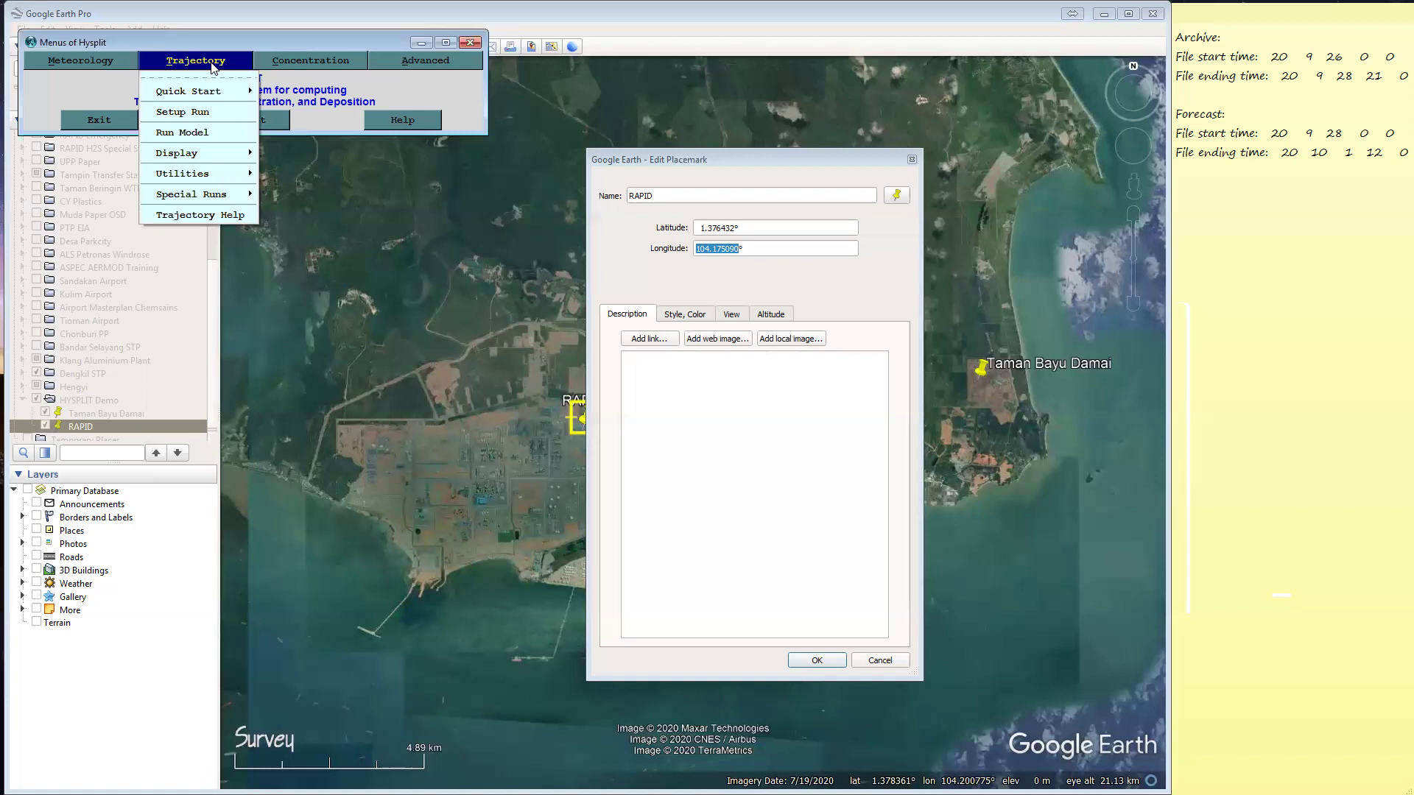
pyautogui.click(182, 132)
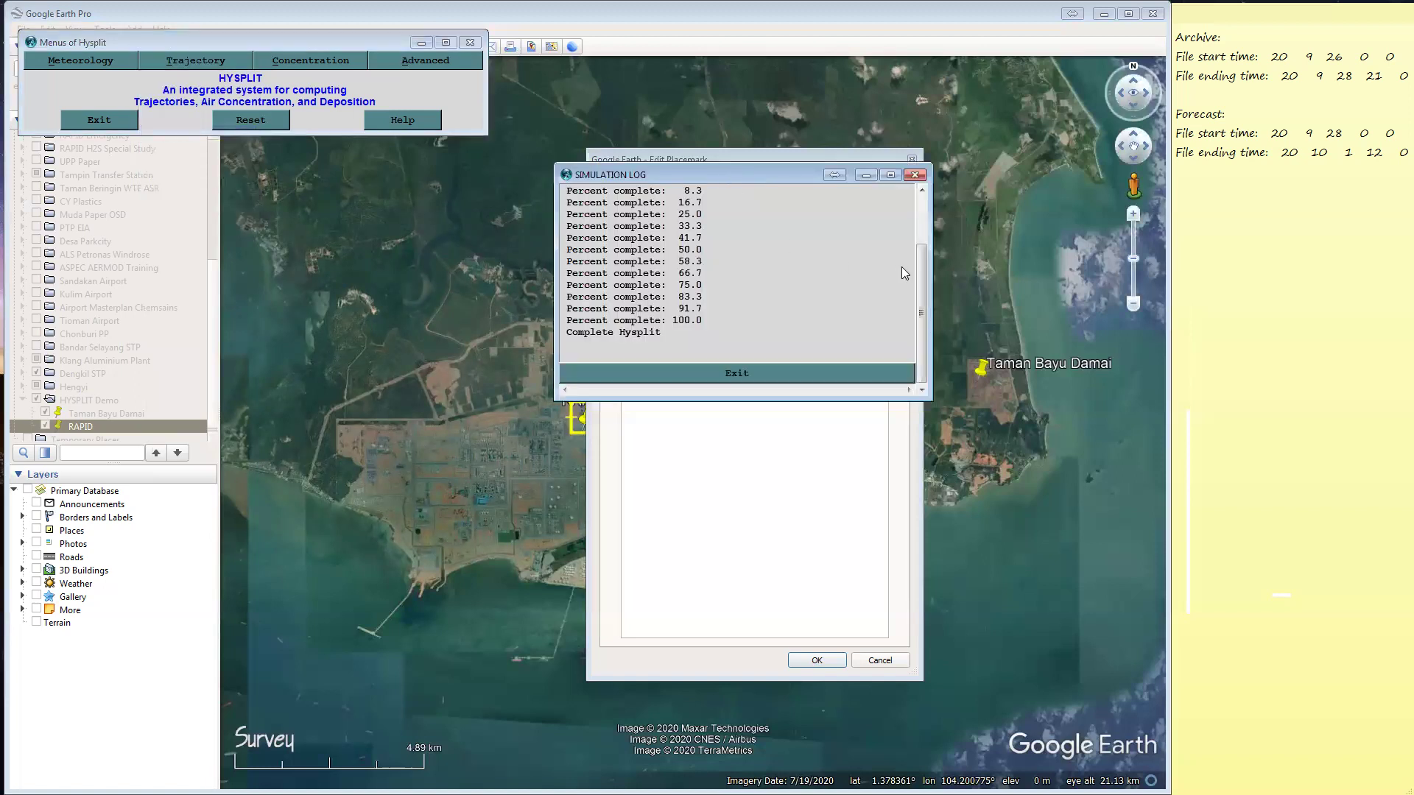
pyautogui.moveTo(918, 284); pyautogui.dragTo(837, 320)
pyautogui.moveTo(918, 300); pyautogui.dragTo(908, 237)
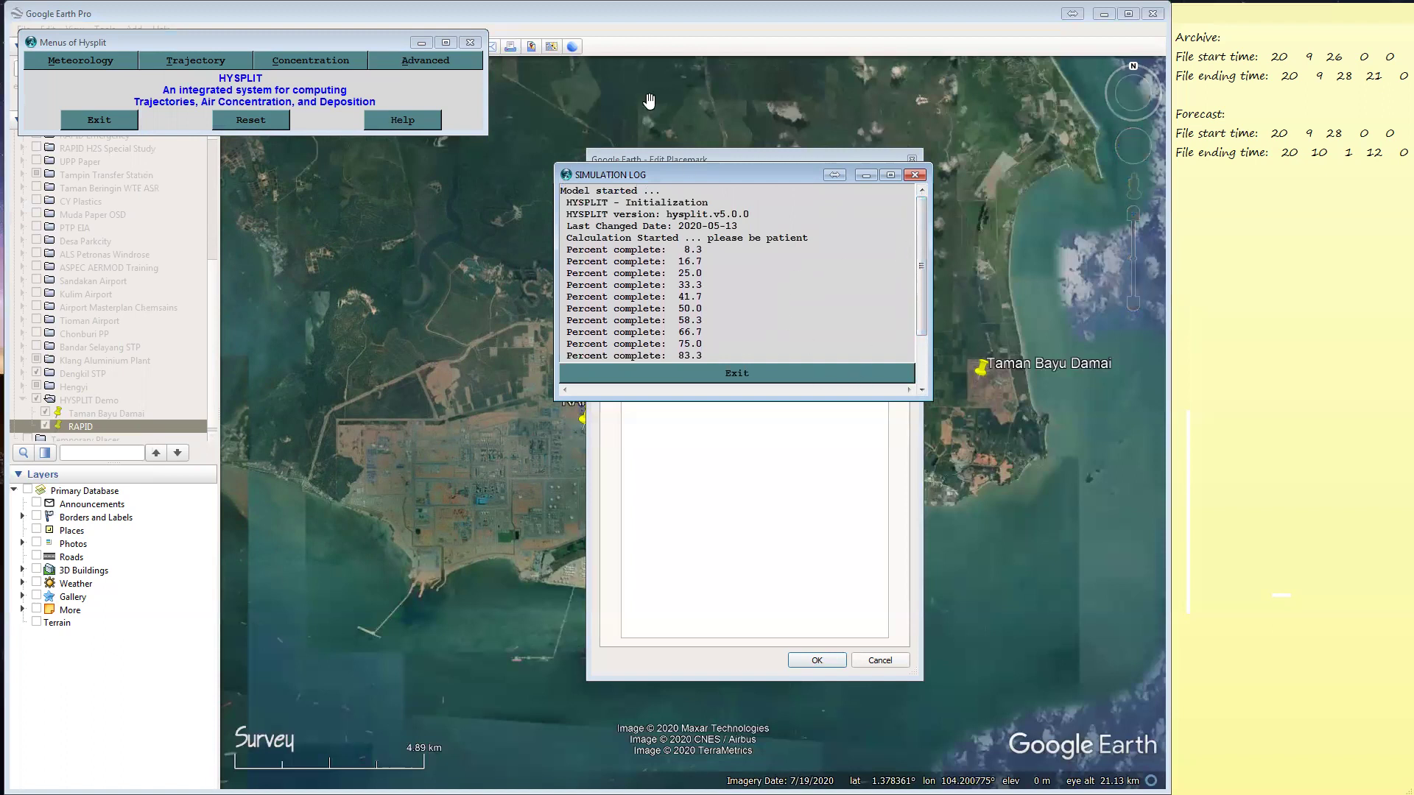
pyautogui.moveTo(916, 226); pyautogui.dragTo(915, 297)
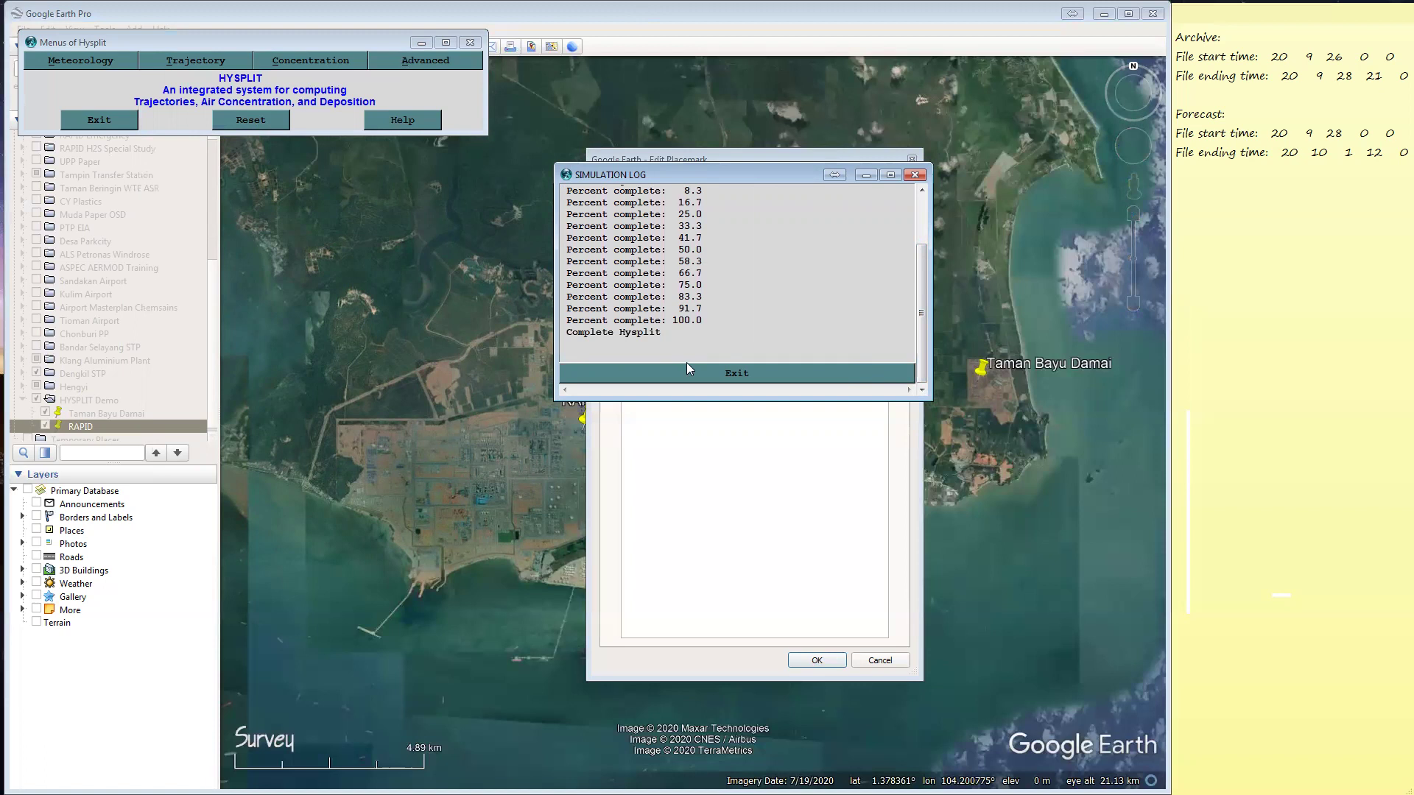
pyautogui.click(735, 373)
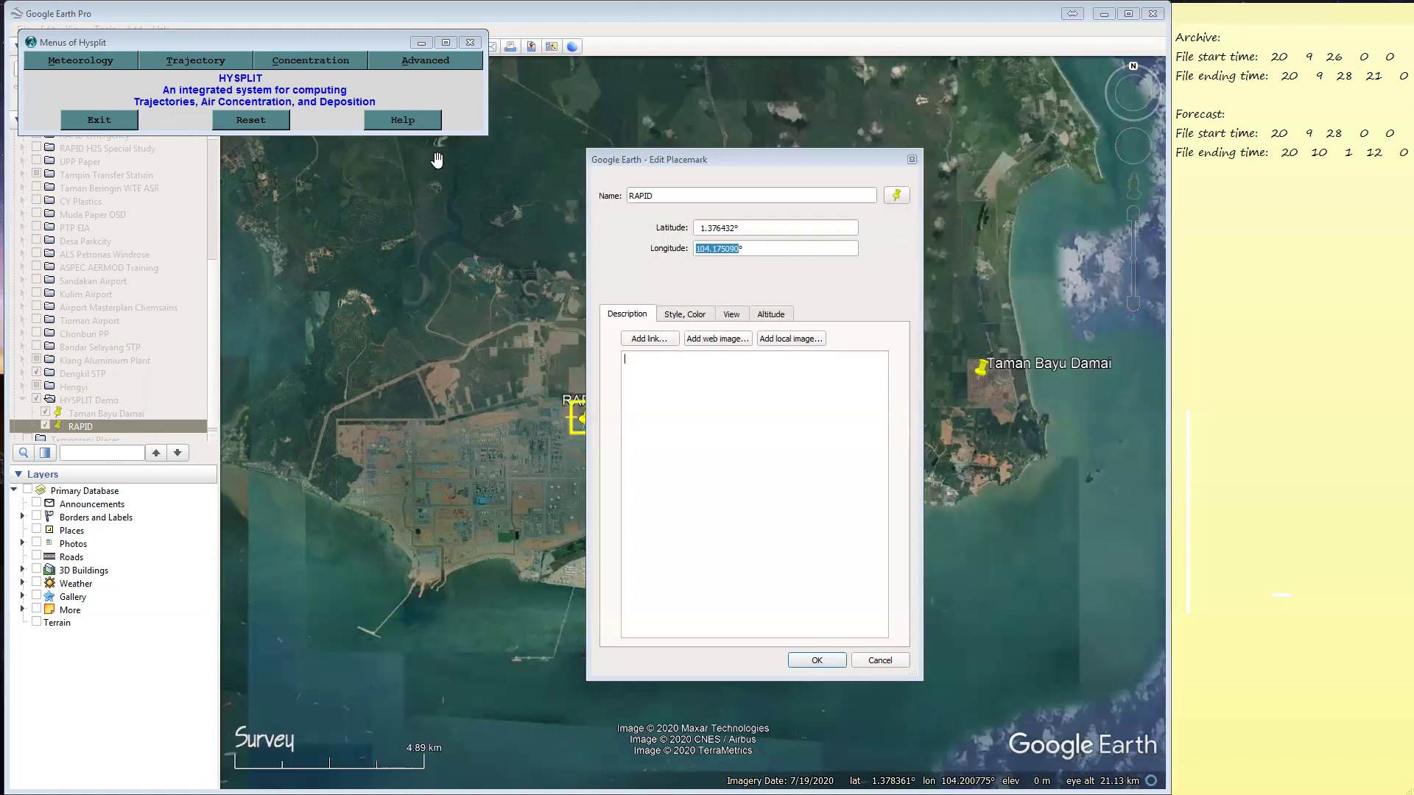
# Bring up the Trajectory Display options and minimize Google Earth Pro behind them
pyautogui.click(230, 65)
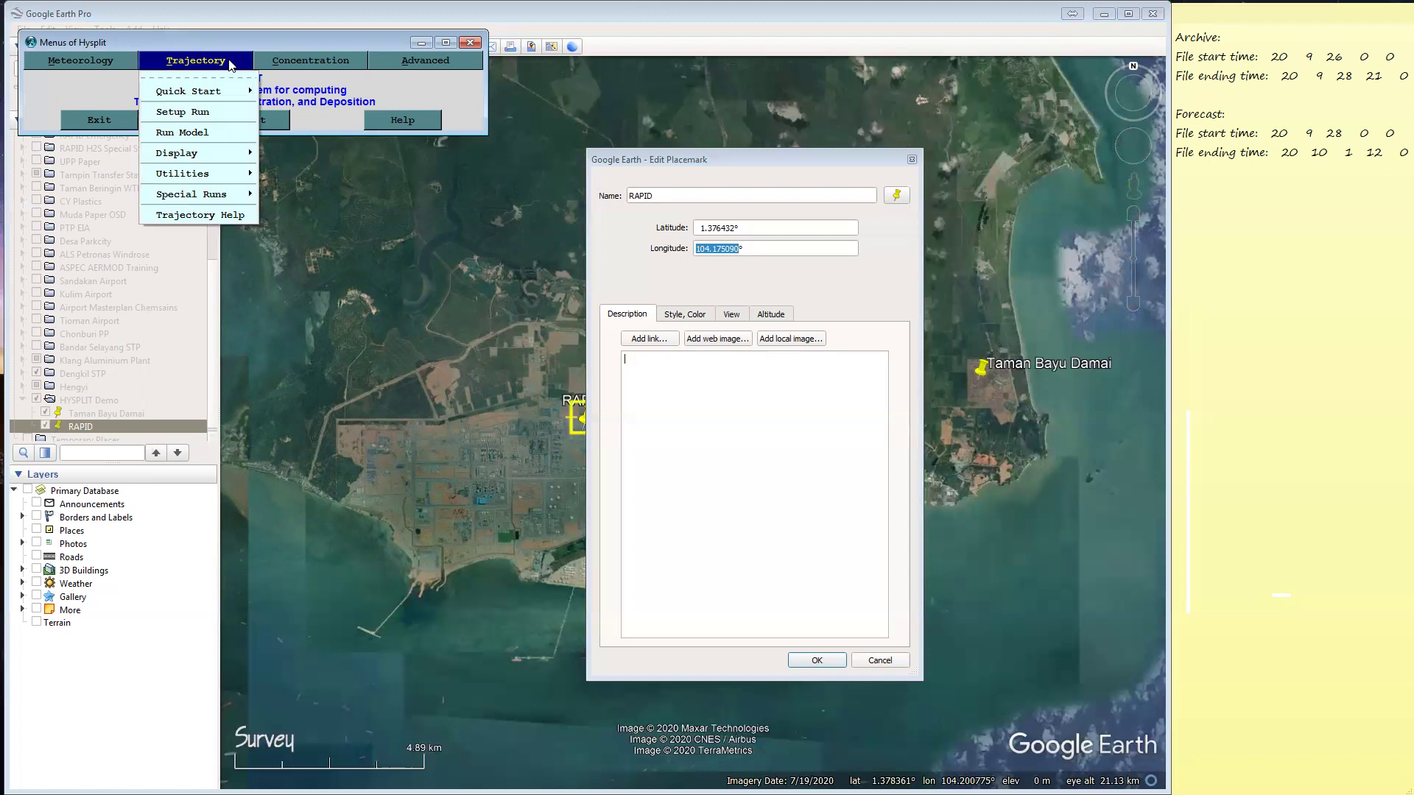
pyautogui.moveTo(221, 153)
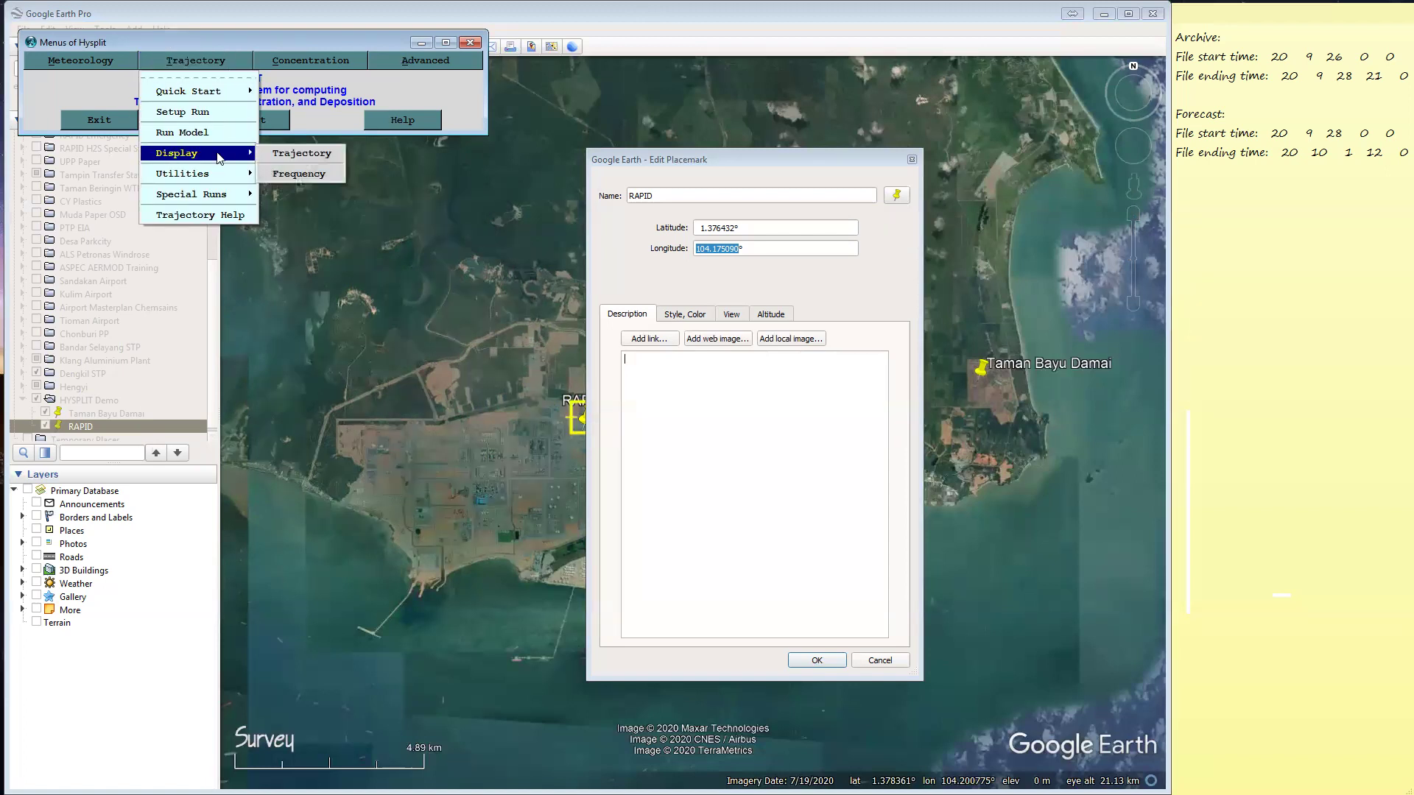
pyautogui.click(307, 154)
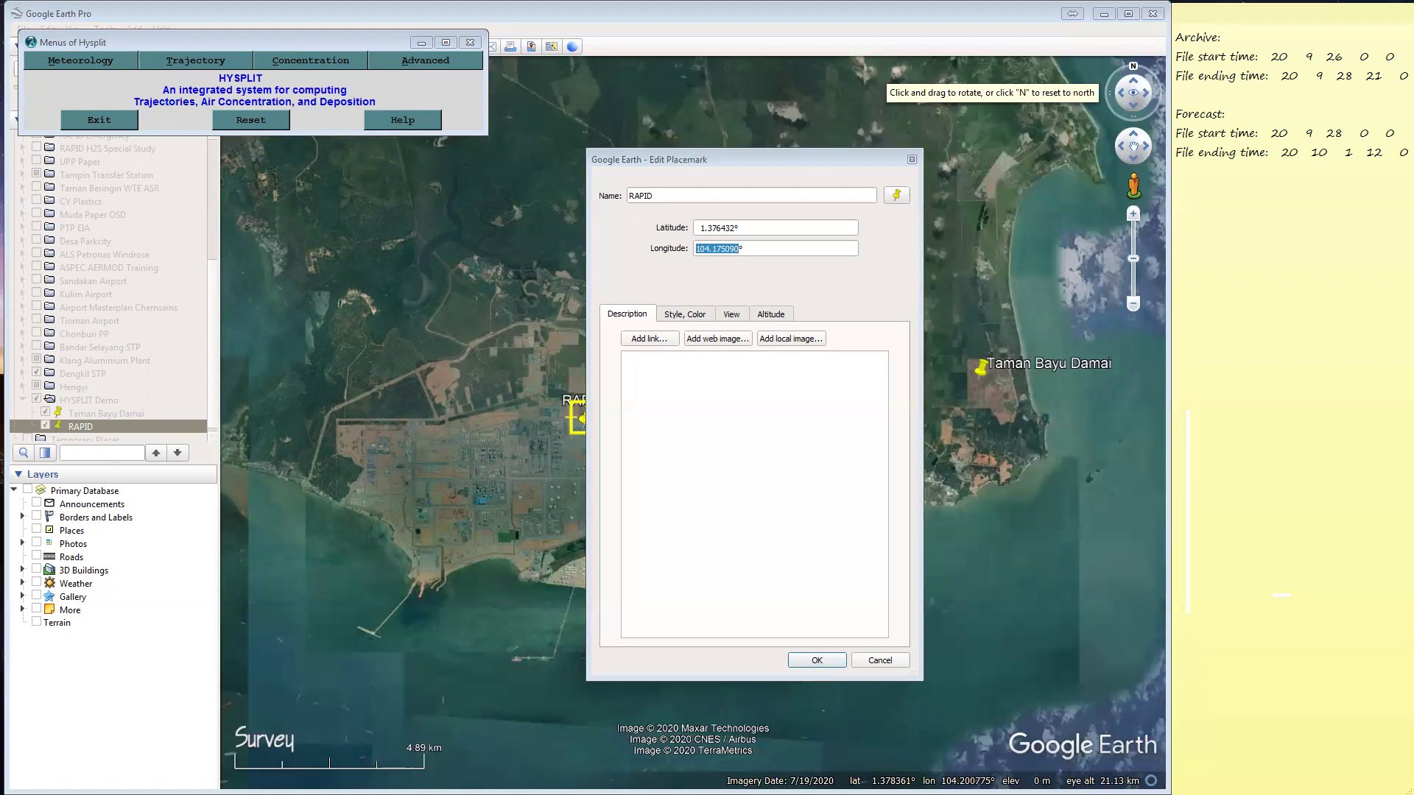
pyautogui.moveTo(672, 119); pyautogui.dragTo(675, 101)
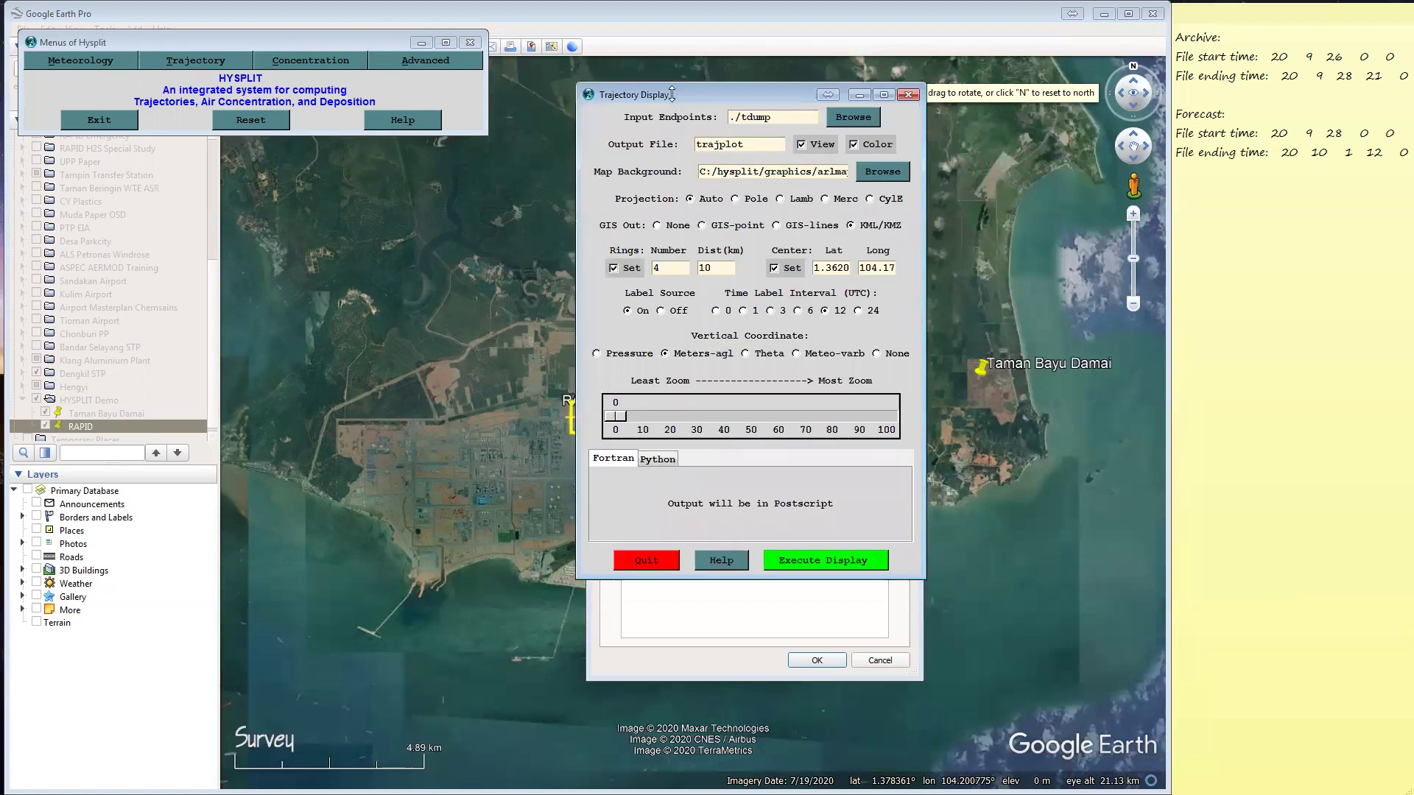
pyautogui.click(1105, 15)
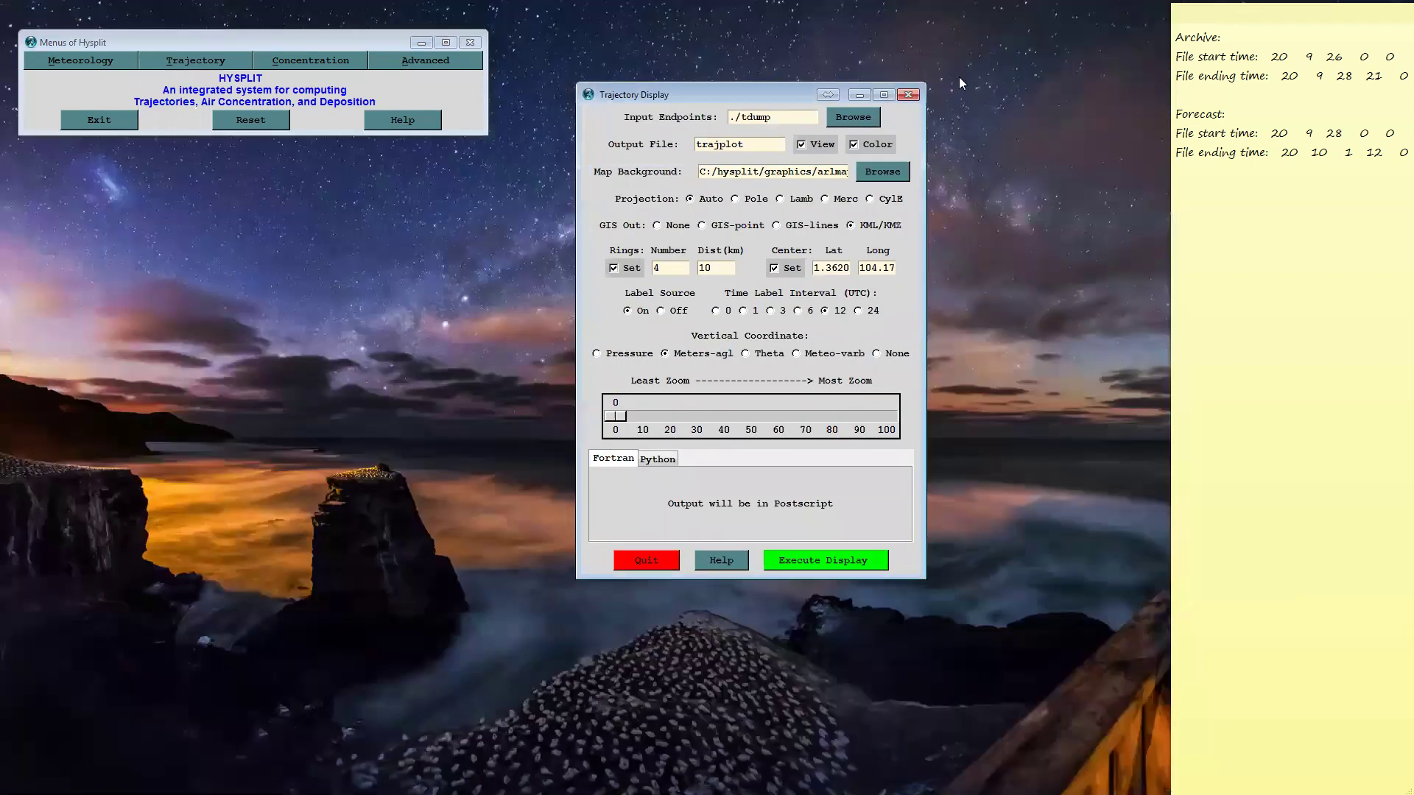
pyautogui.moveTo(788, 91); pyautogui.dragTo(785, 100)
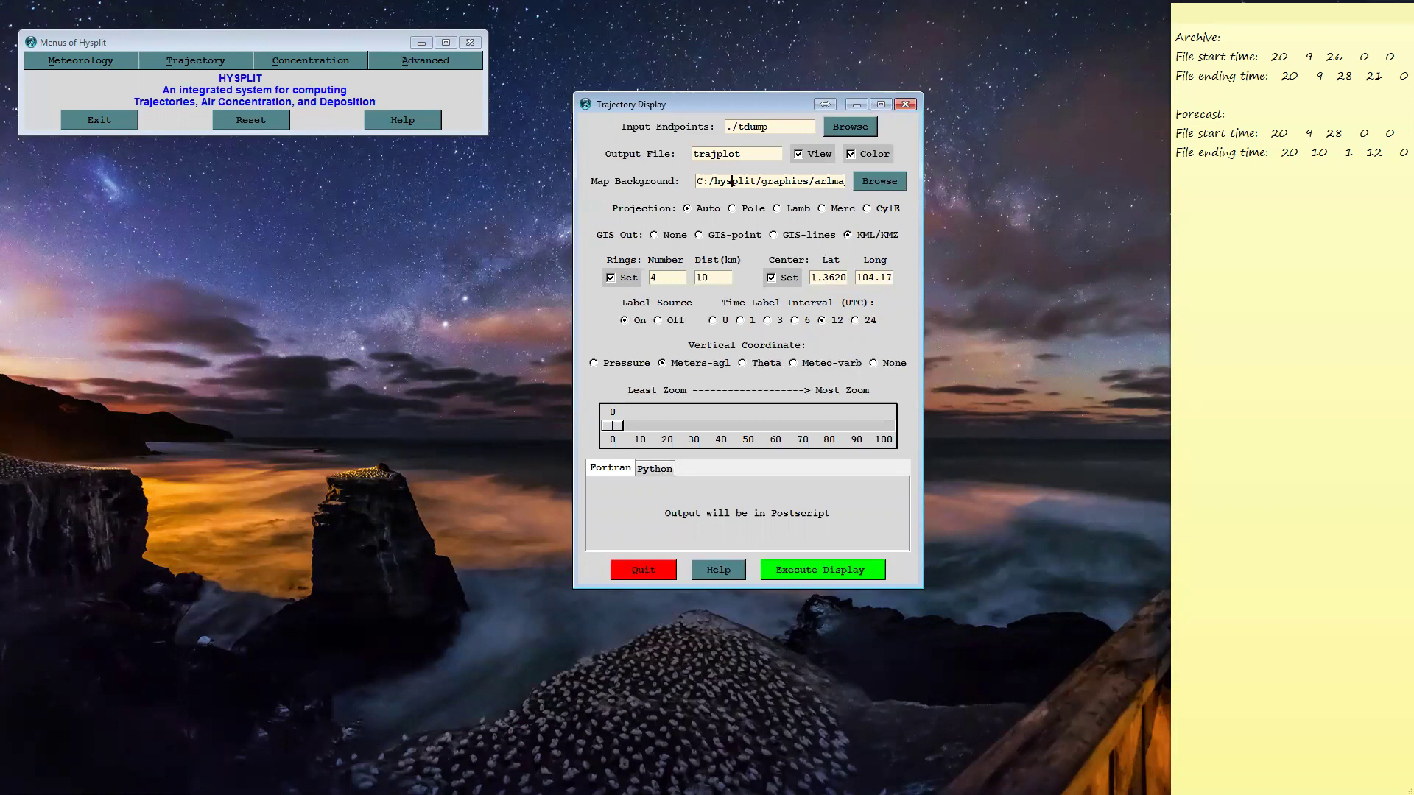
# Switch back to Google Earth Pro, copy the RAPID placemark's latitude and set the display center latitude to 1.376432
pyautogui.hotkey('alt', 'Tab')
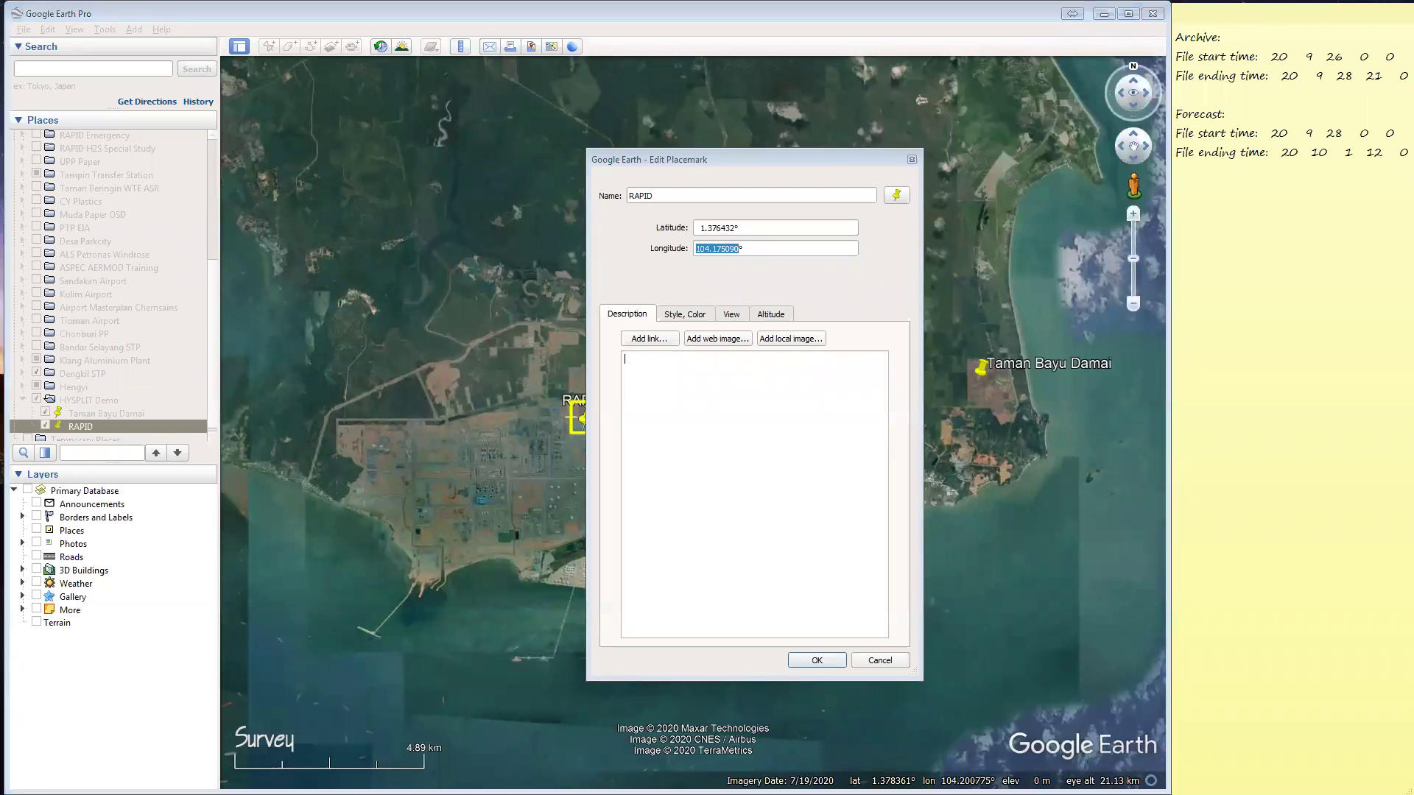
pyautogui.hotkey('alt', 'Tab')
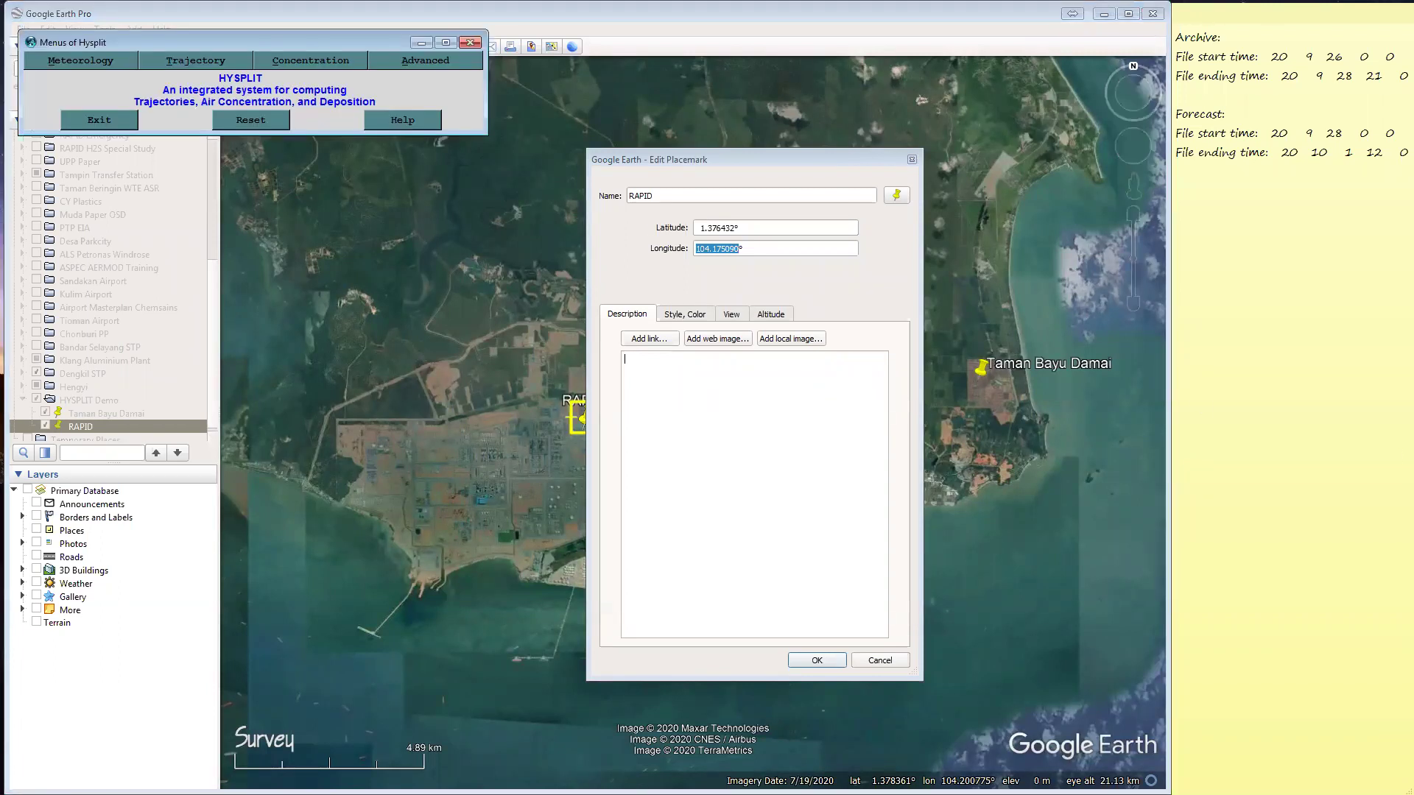
pyautogui.hotkey('alt', 'Tab')
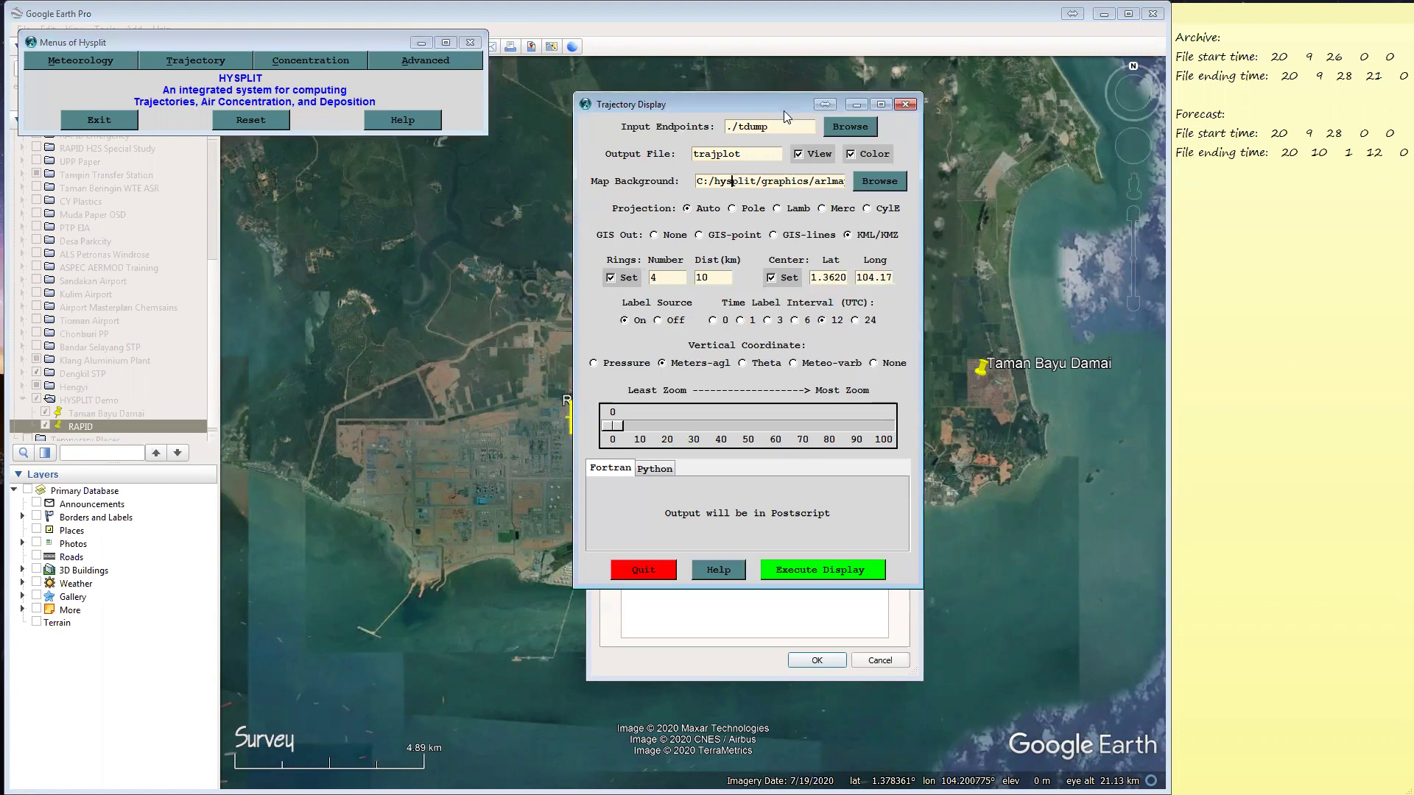
pyautogui.moveTo(784, 111); pyautogui.dragTo(1114, 122)
pyautogui.doubleClick(701, 230)
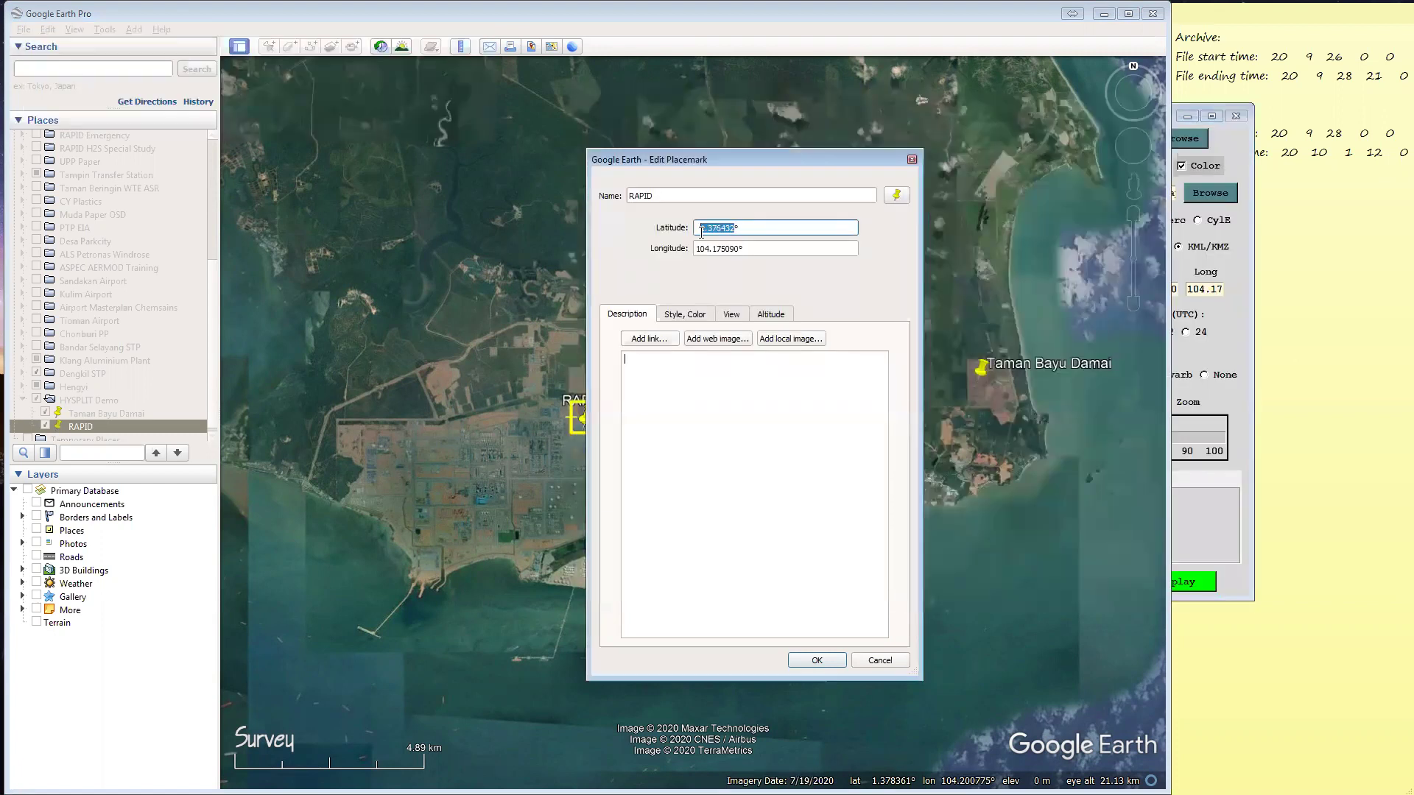
pyautogui.click(1187, 291)
pyautogui.doubleClick(1165, 289)
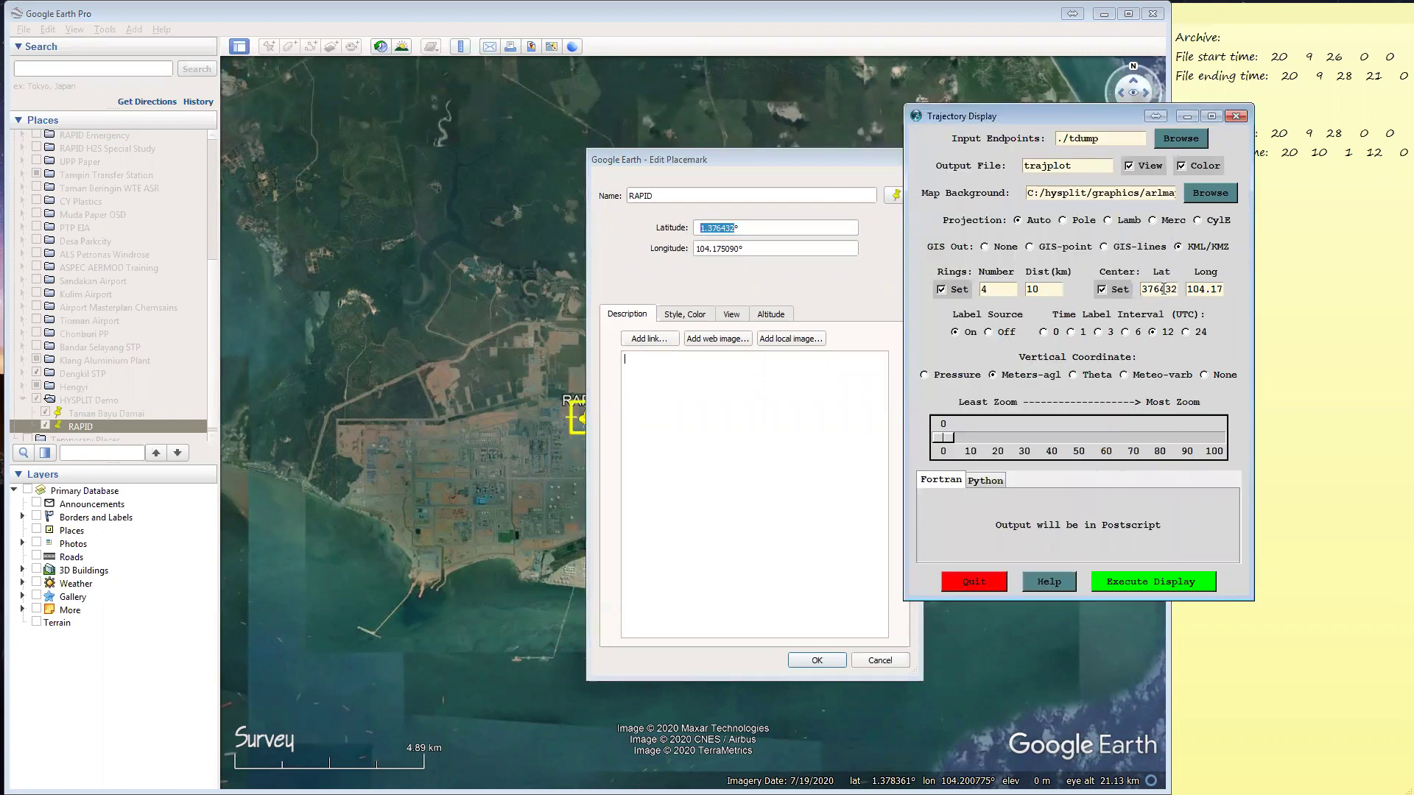
# Copy the RAPID placemark's longitude and set the display center longitude to 104.175090
pyautogui.click(732, 249)
pyautogui.moveTo(738, 249); pyautogui.dragTo(685, 261)
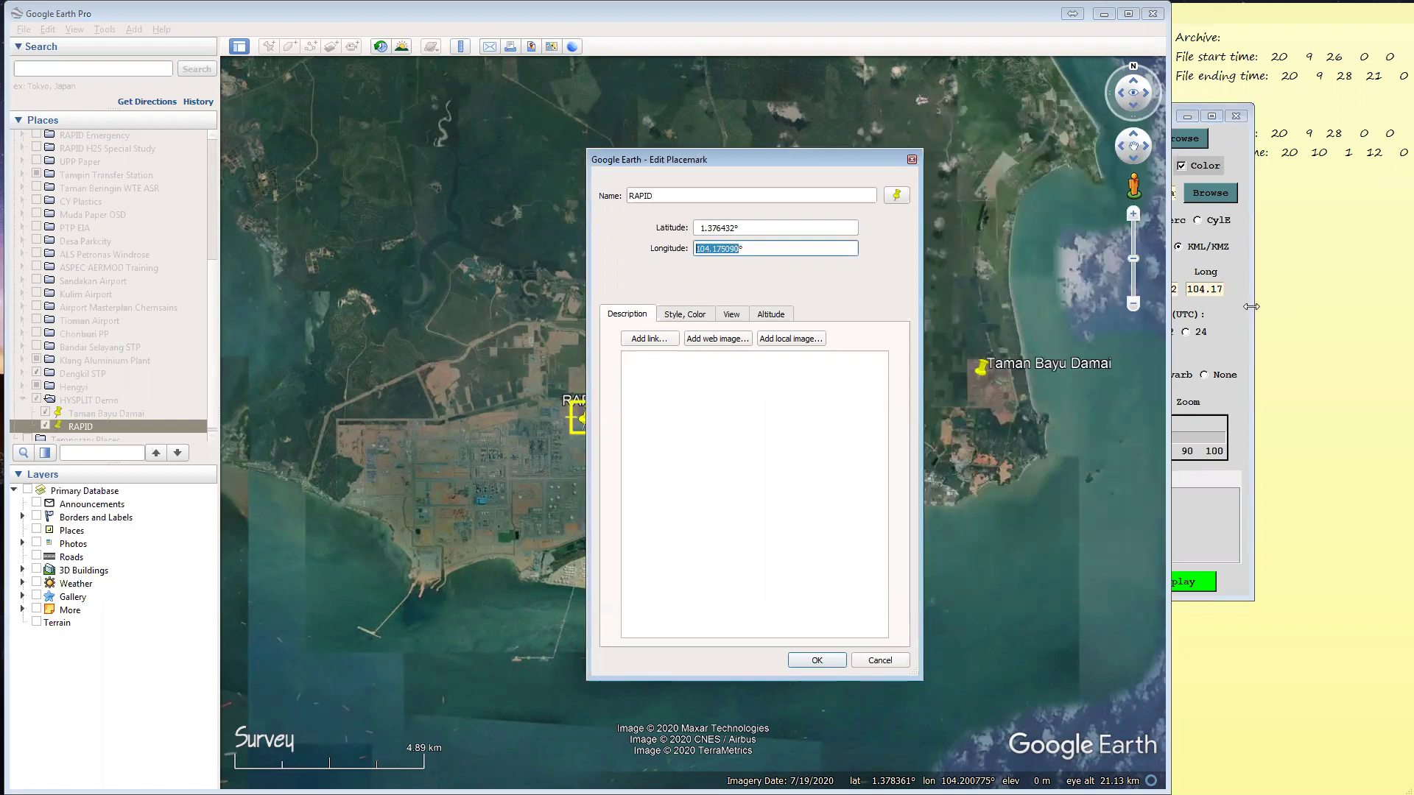
pyautogui.doubleClick(1207, 289)
pyautogui.hotkey('ctrl', 'v')
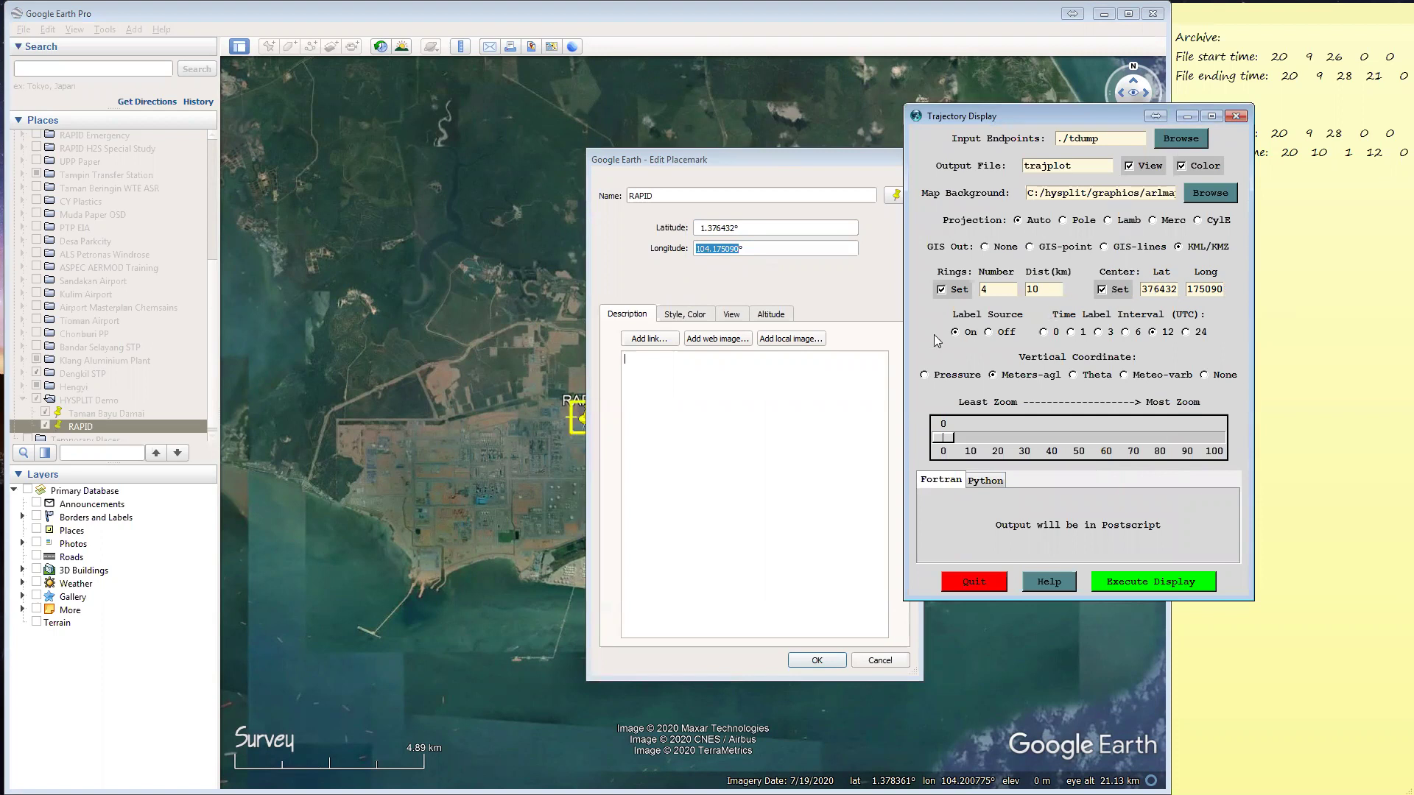
# Set the time label interval to 1 hour, generate the trajectory plot and view it maximized in GSview
pyautogui.click(1074, 335)
pyautogui.click(1127, 582)
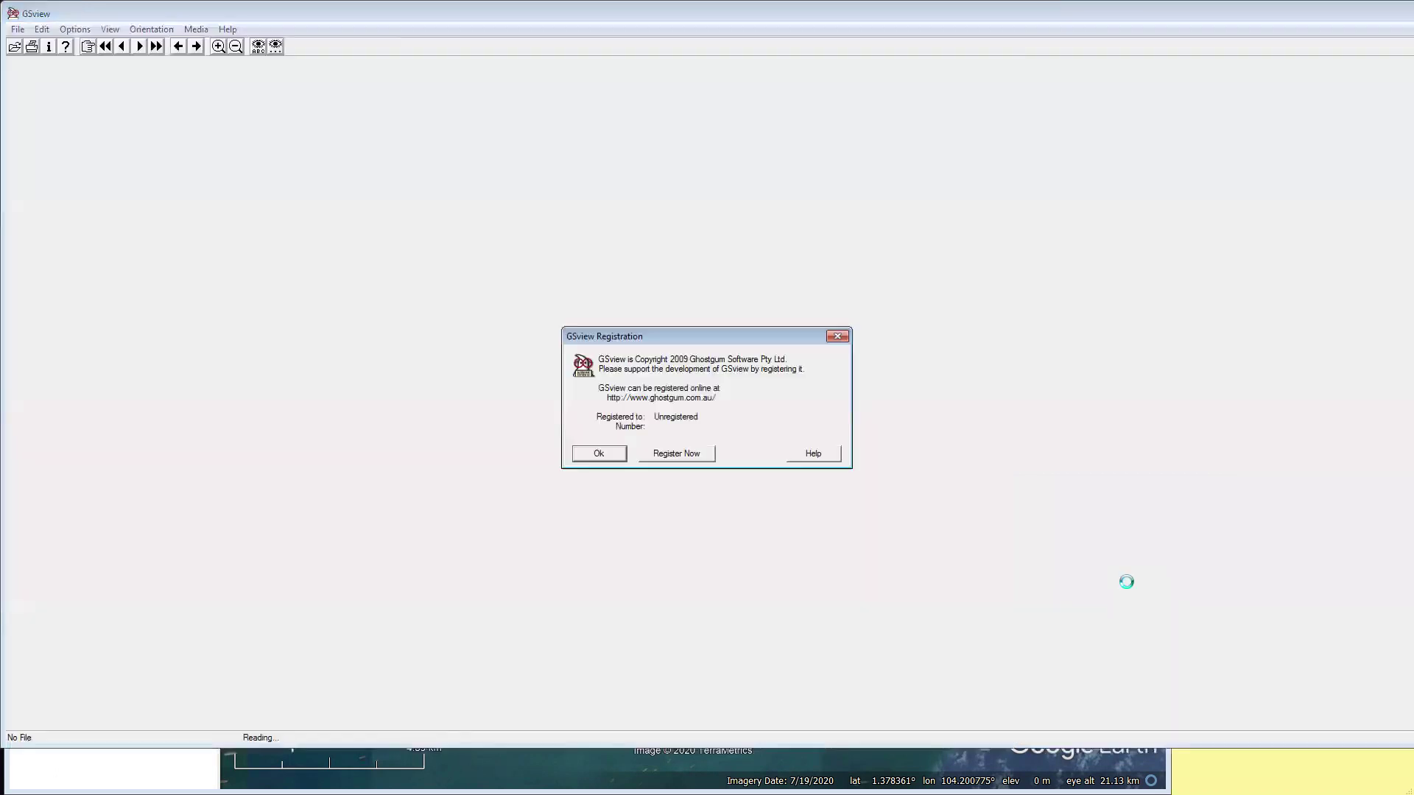
pyautogui.click(613, 451)
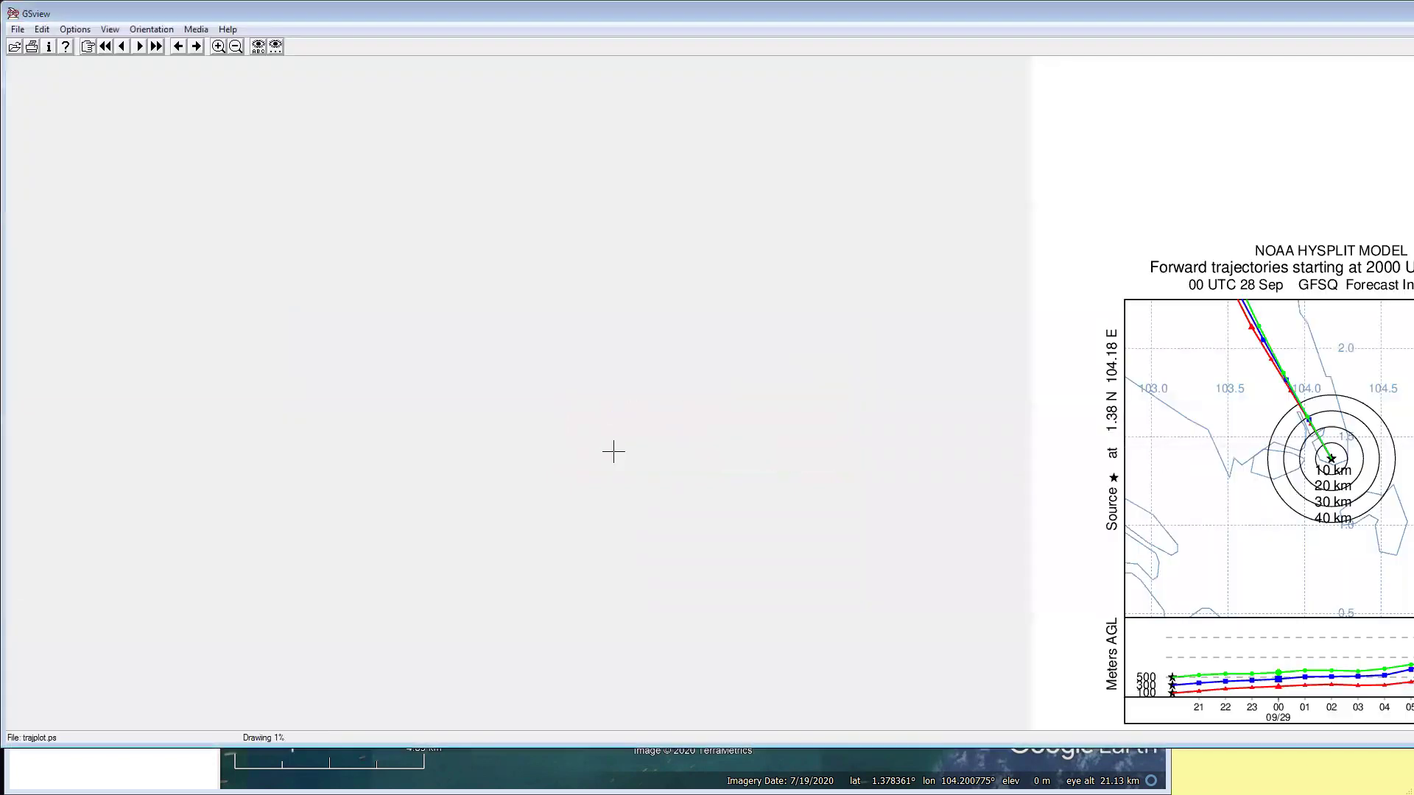
pyautogui.doubleClick(1205, 18)
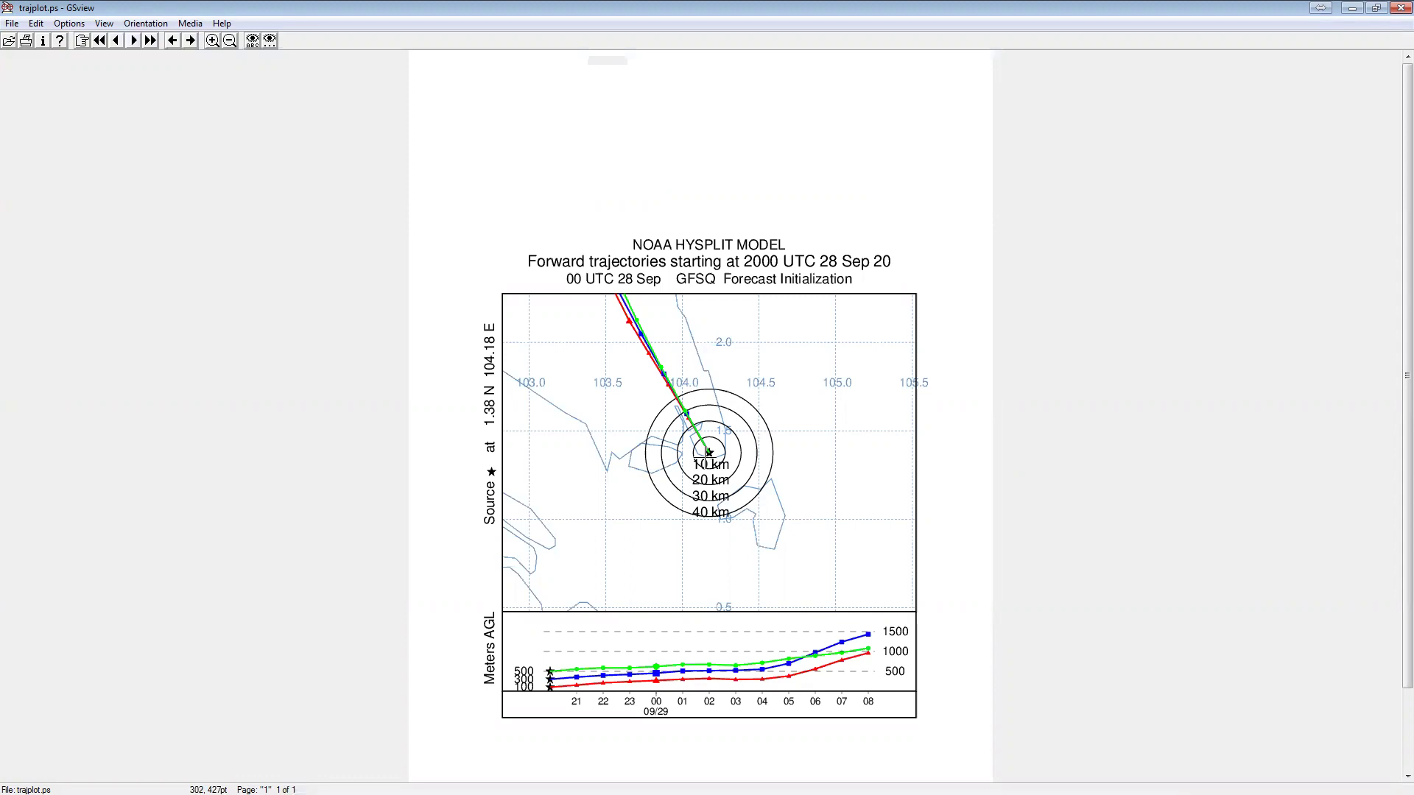
pyautogui.scroll(-1, 709, 452)
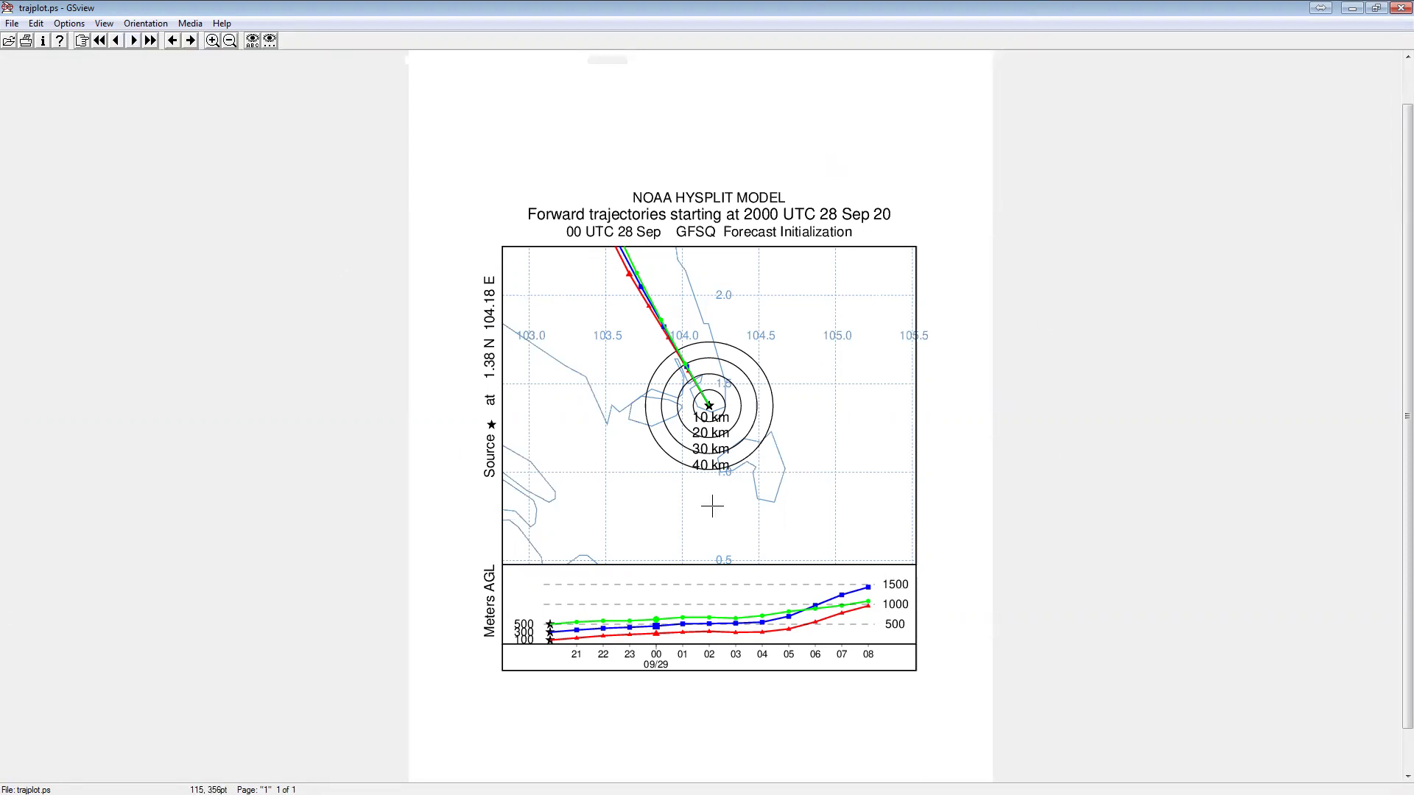
# Convert the trajectory plot with the pdfwrite device at 600 resolution and save the output as Test in the hysplit working folder
pyautogui.click(12, 25)
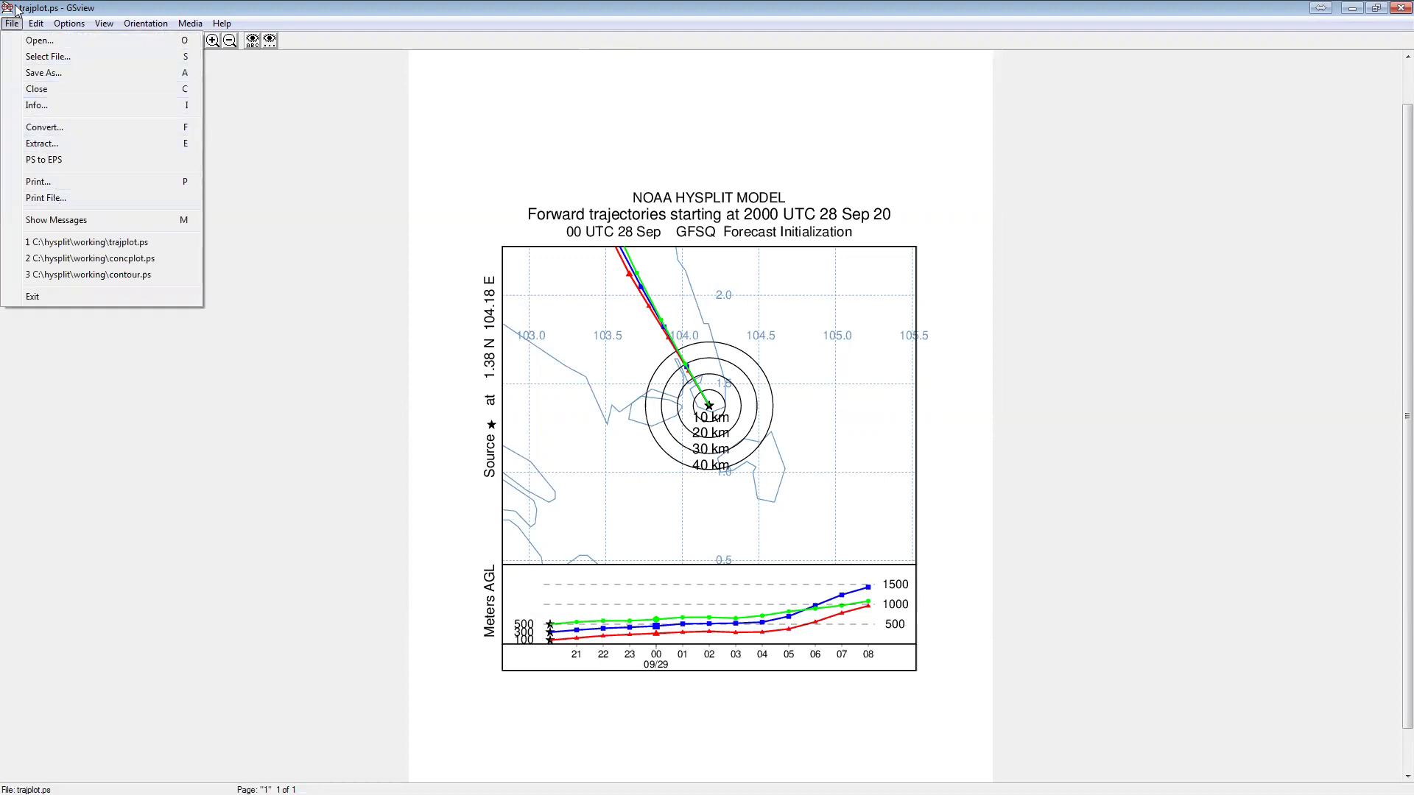
pyautogui.click(16, 9)
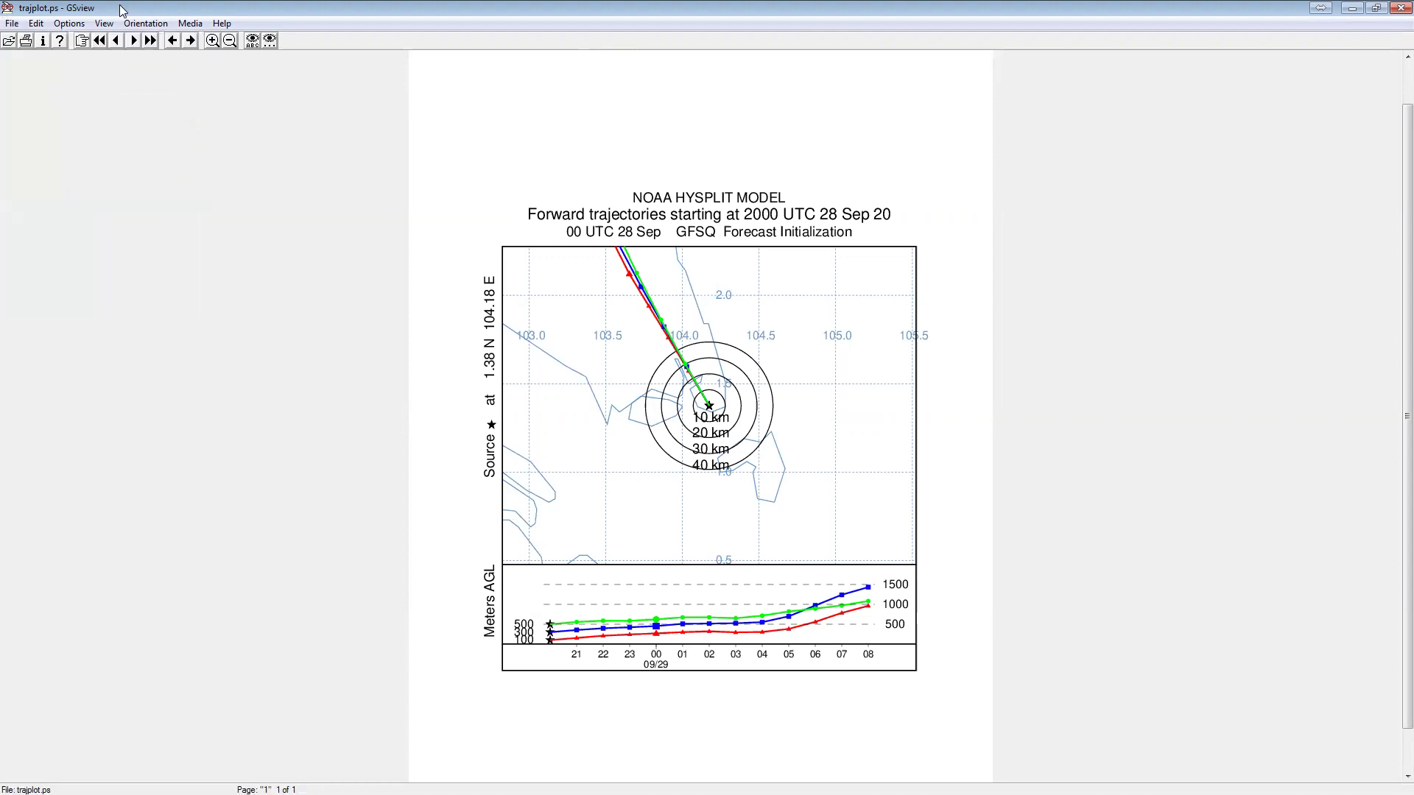
pyautogui.click(12, 23)
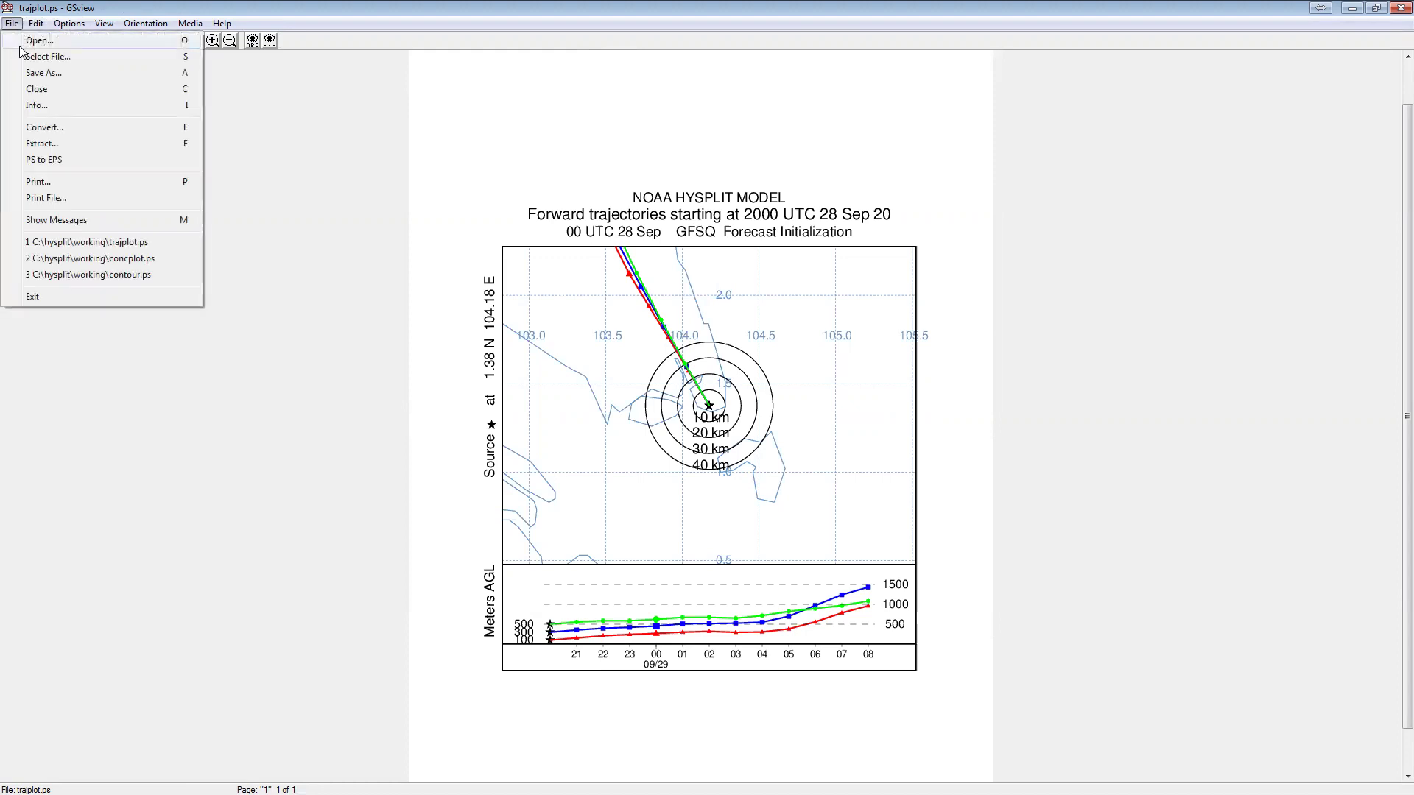
pyautogui.click(78, 133)
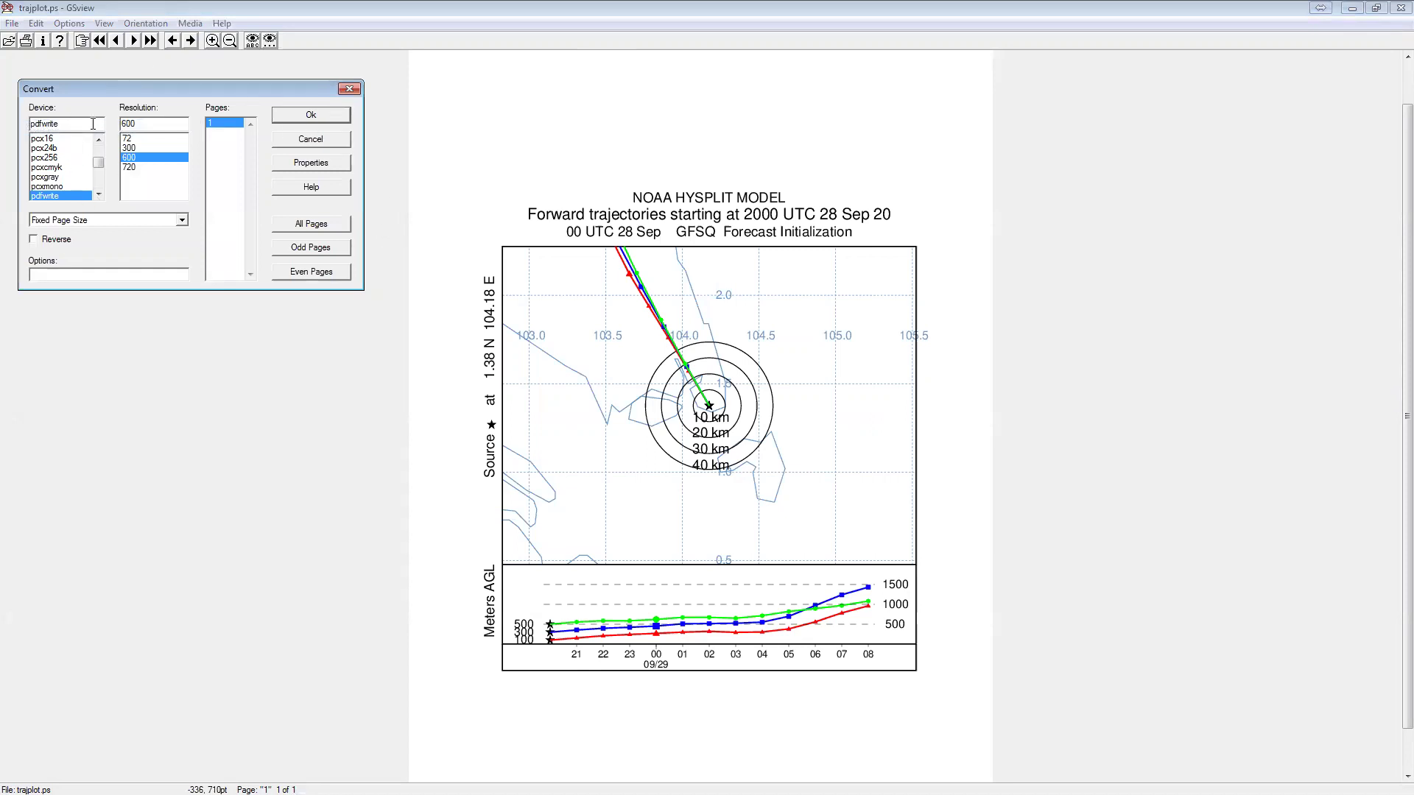
pyautogui.click(310, 116)
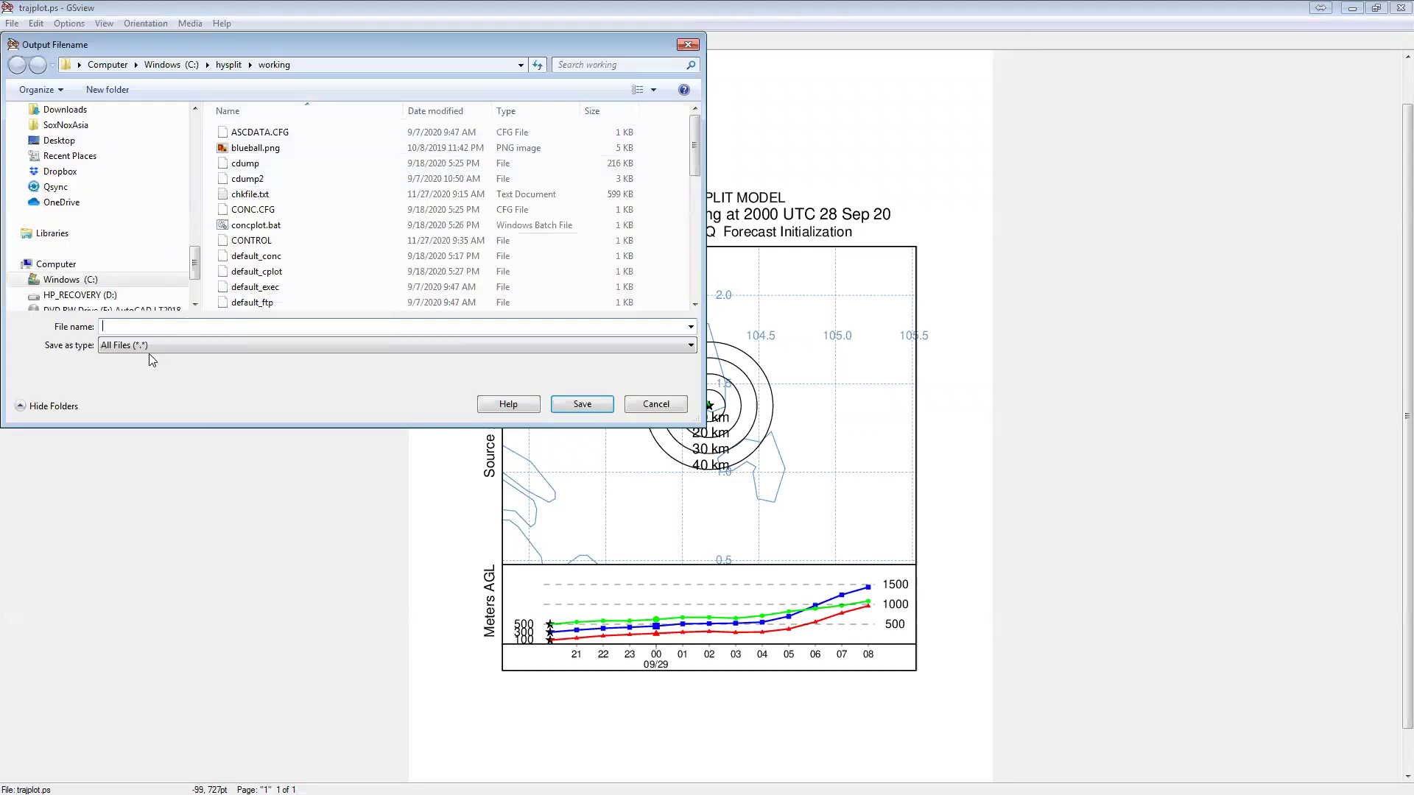
pyautogui.click(145, 343)
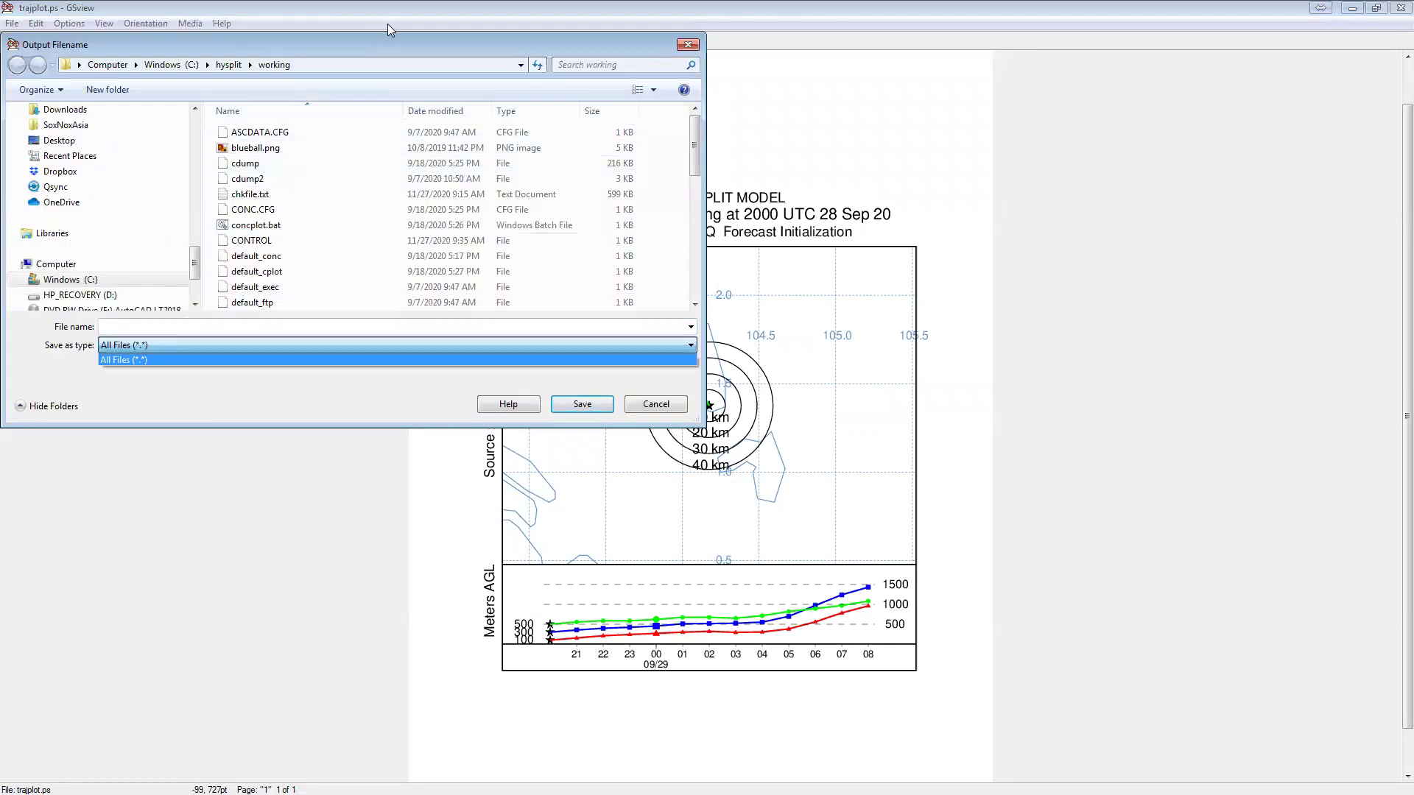
pyautogui.click(500, 333)
pyautogui.click(501, 330)
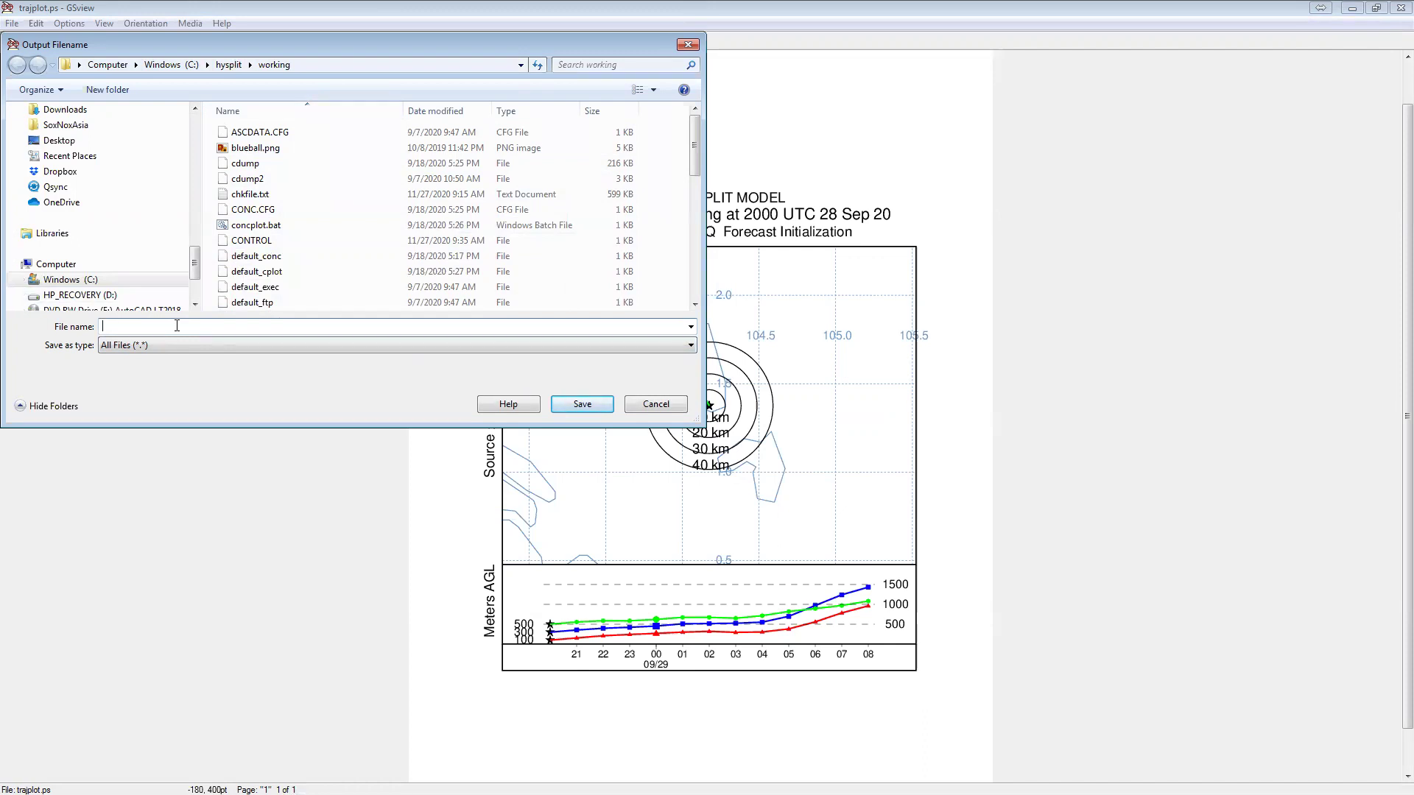
pyautogui.write('Test')
pyautogui.click(566, 404)
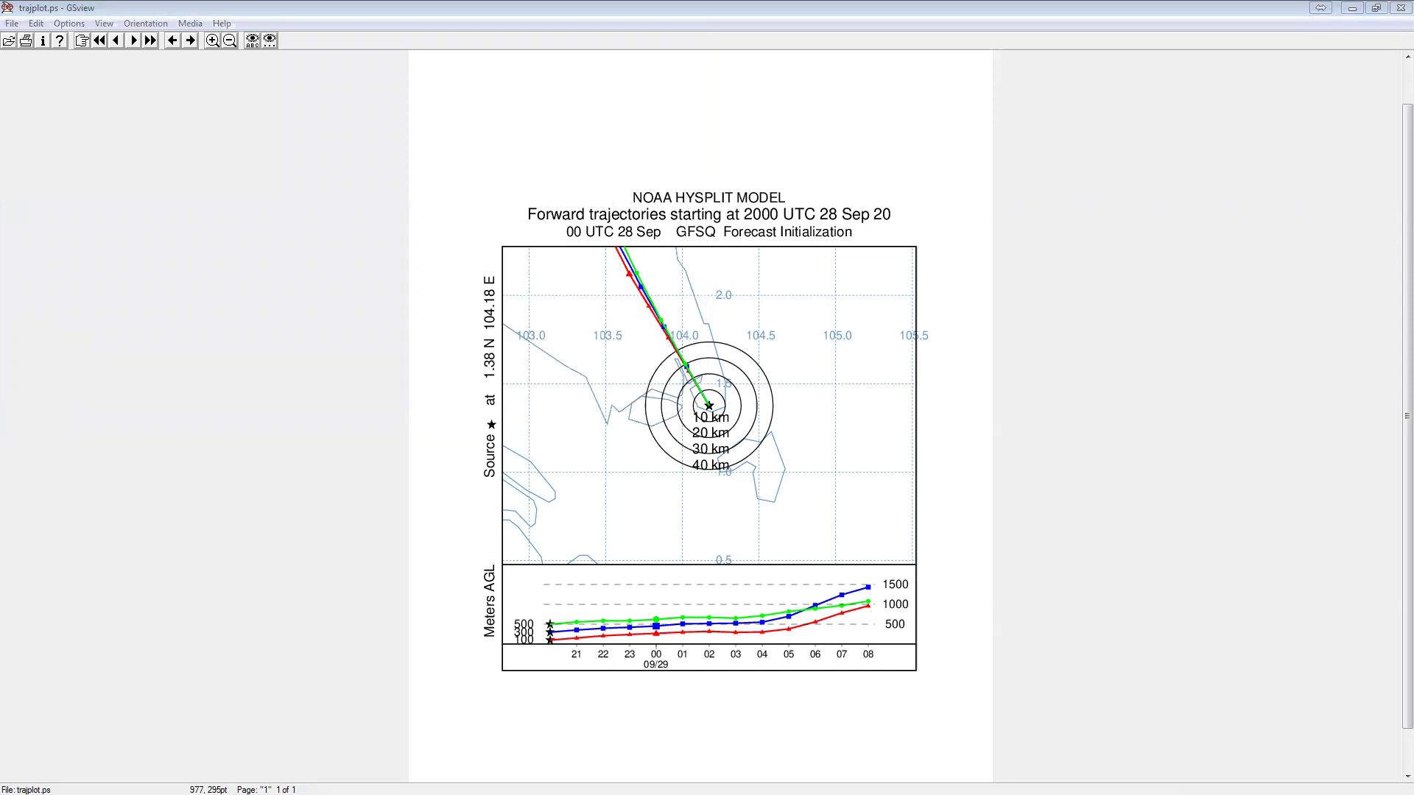
# Switch to Windows Explorer, go to the hysplit working folder and rename the converted Test file as Test.pdf
pyautogui.moveTo(1413, 124); pyautogui.dragTo(744, 124)
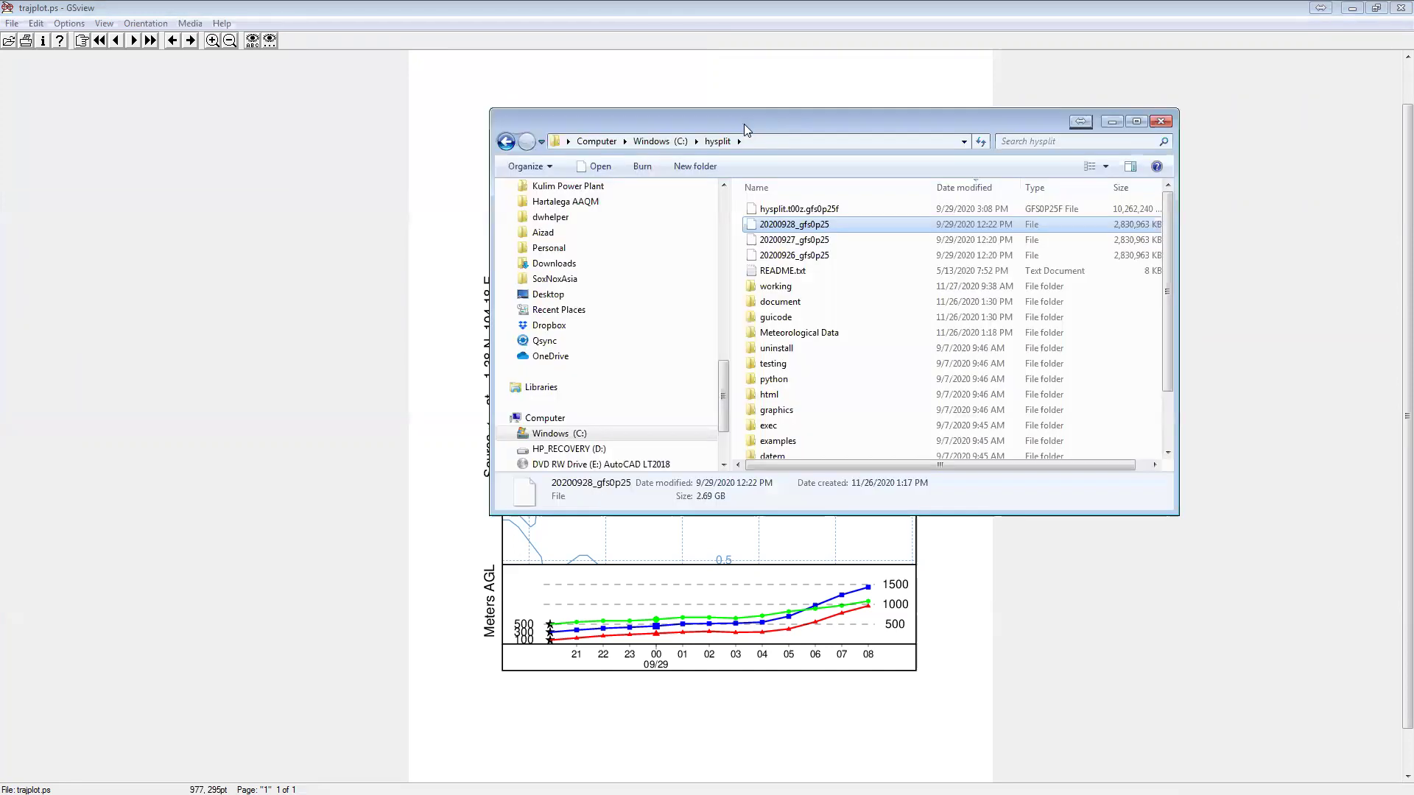
pyautogui.moveTo(1168, 229)
pyautogui.mouseDown()
pyautogui.moveTo(1163, 278)
pyautogui.moveTo(1242, 352)
pyautogui.moveTo(1146, 248)
pyautogui.moveTo(1147, 211)
pyautogui.mouseUp()
pyautogui.doubleClick(814, 287)
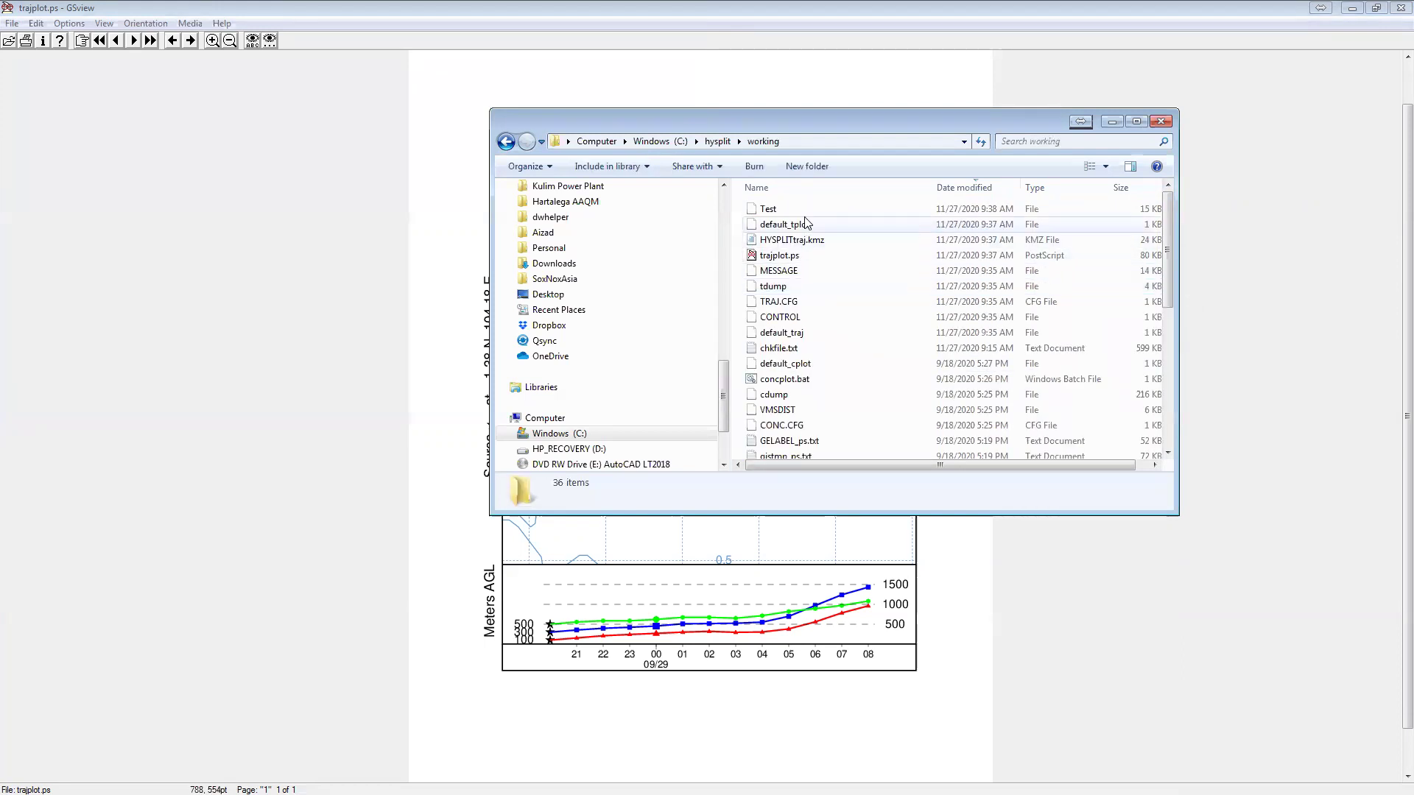
pyautogui.click(786, 208)
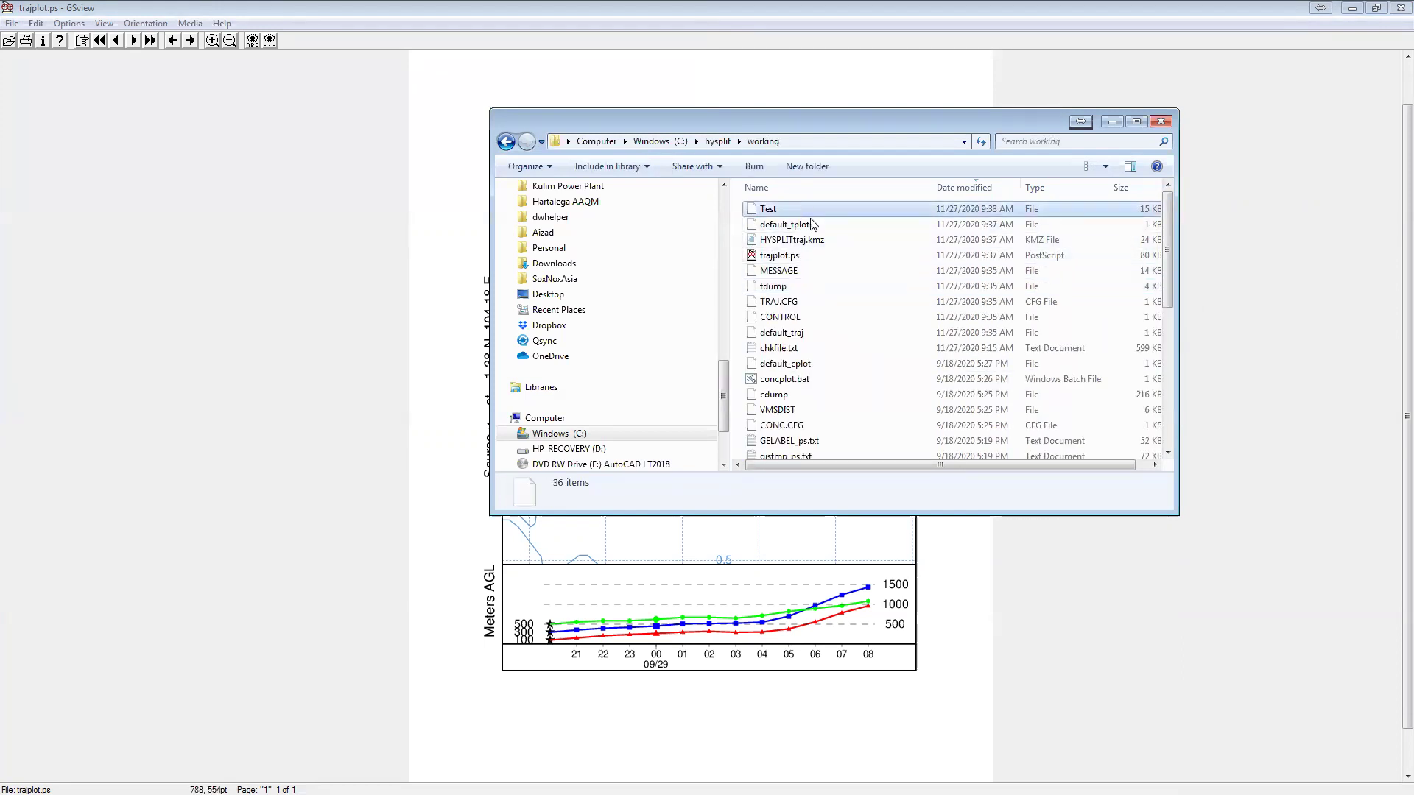
pyautogui.click(787, 208)
pyautogui.click(781, 208)
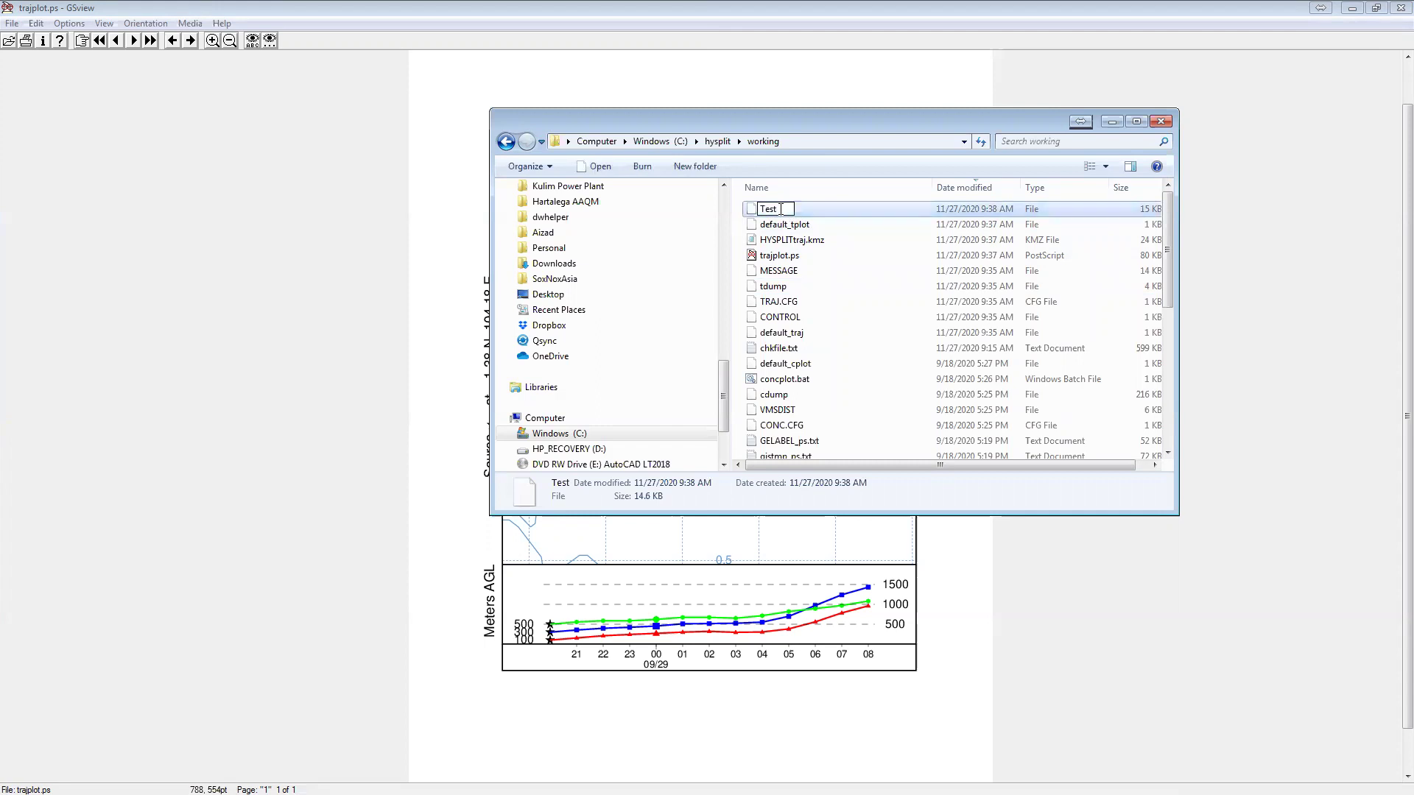
pyautogui.write('.pdf')
pyautogui.press('Return')
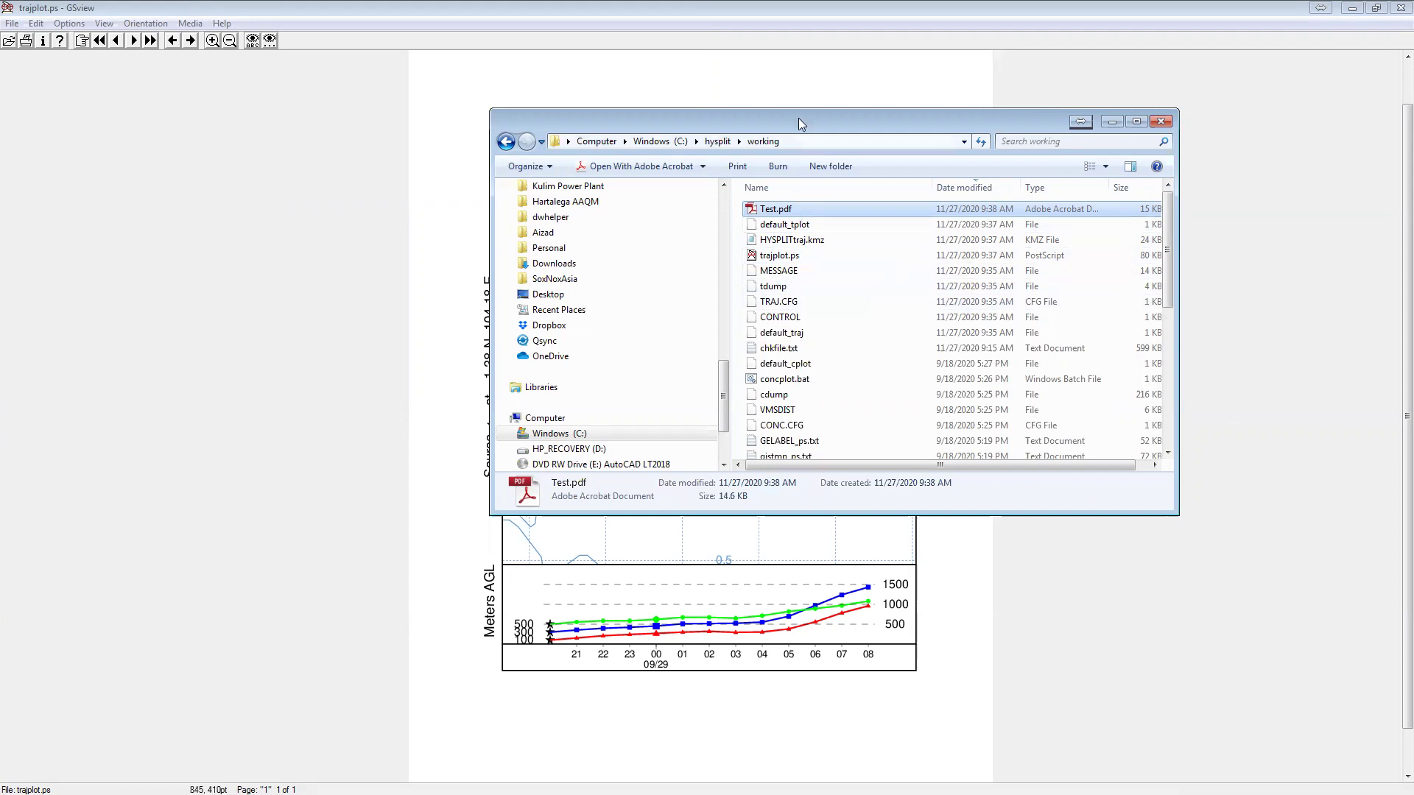
# Open Test.pdf in Adobe Acrobat, view the trajectory plot as one full page and close the document
pyautogui.moveTo(798, 118); pyautogui.dragTo(733, 193)
pyautogui.doubleClick(719, 289)
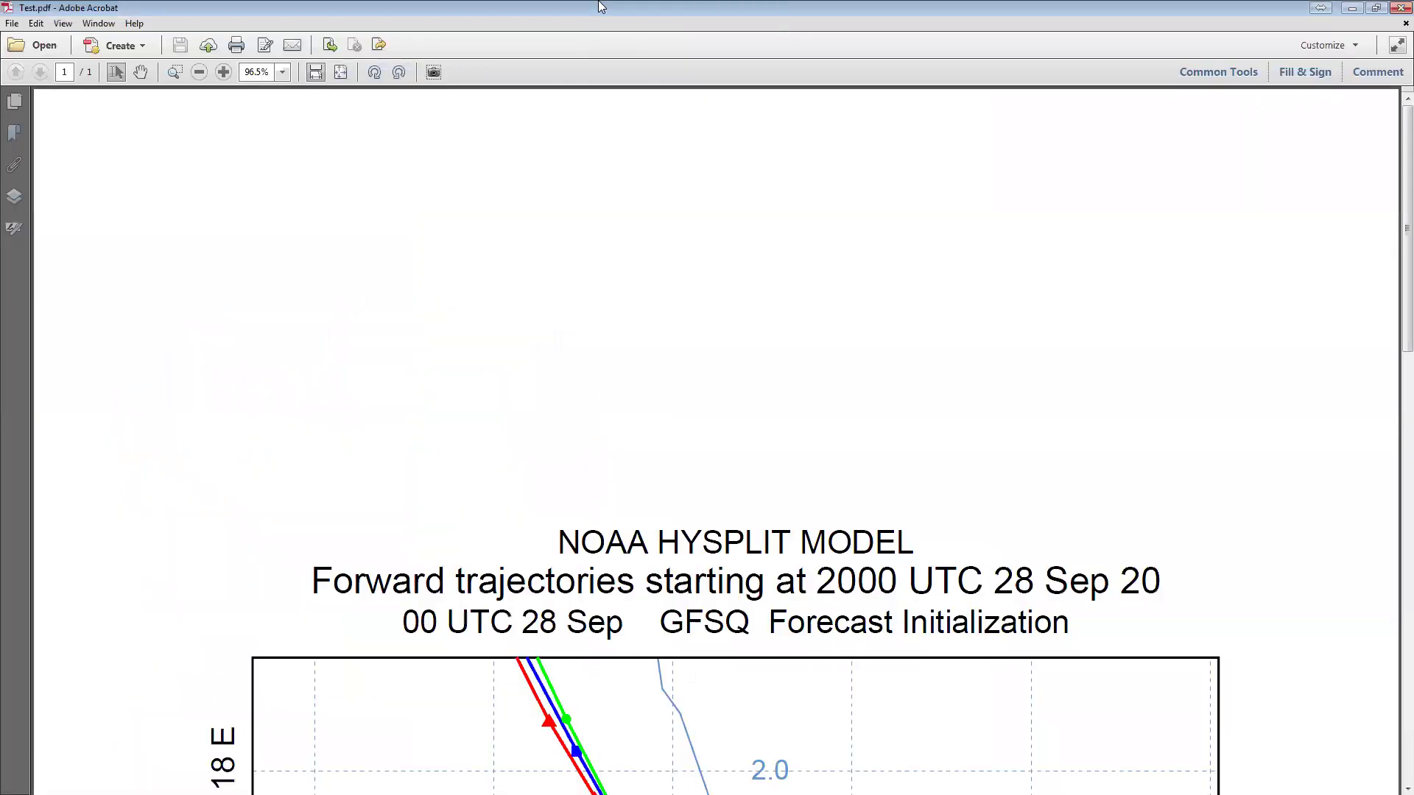
pyautogui.click(342, 72)
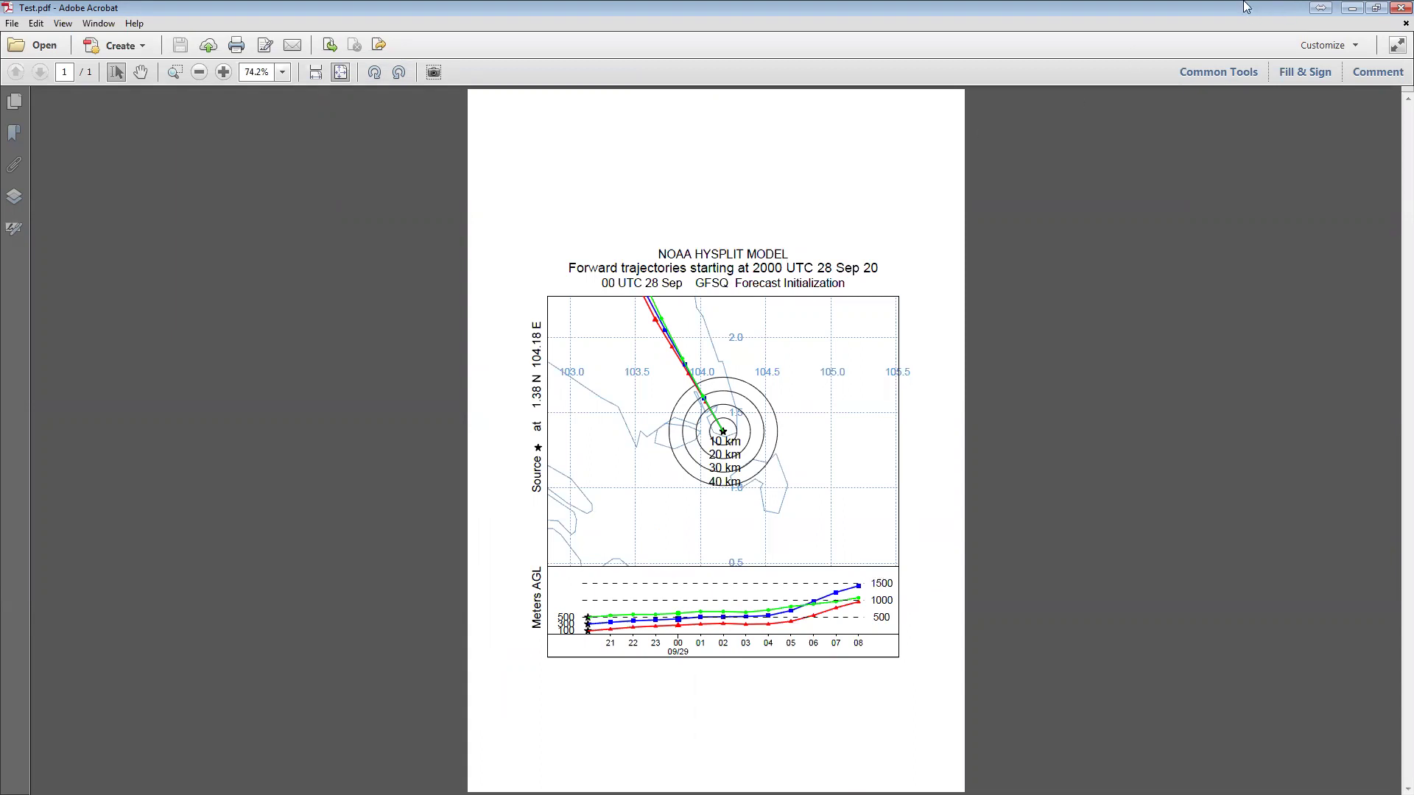
pyautogui.click(1398, 8)
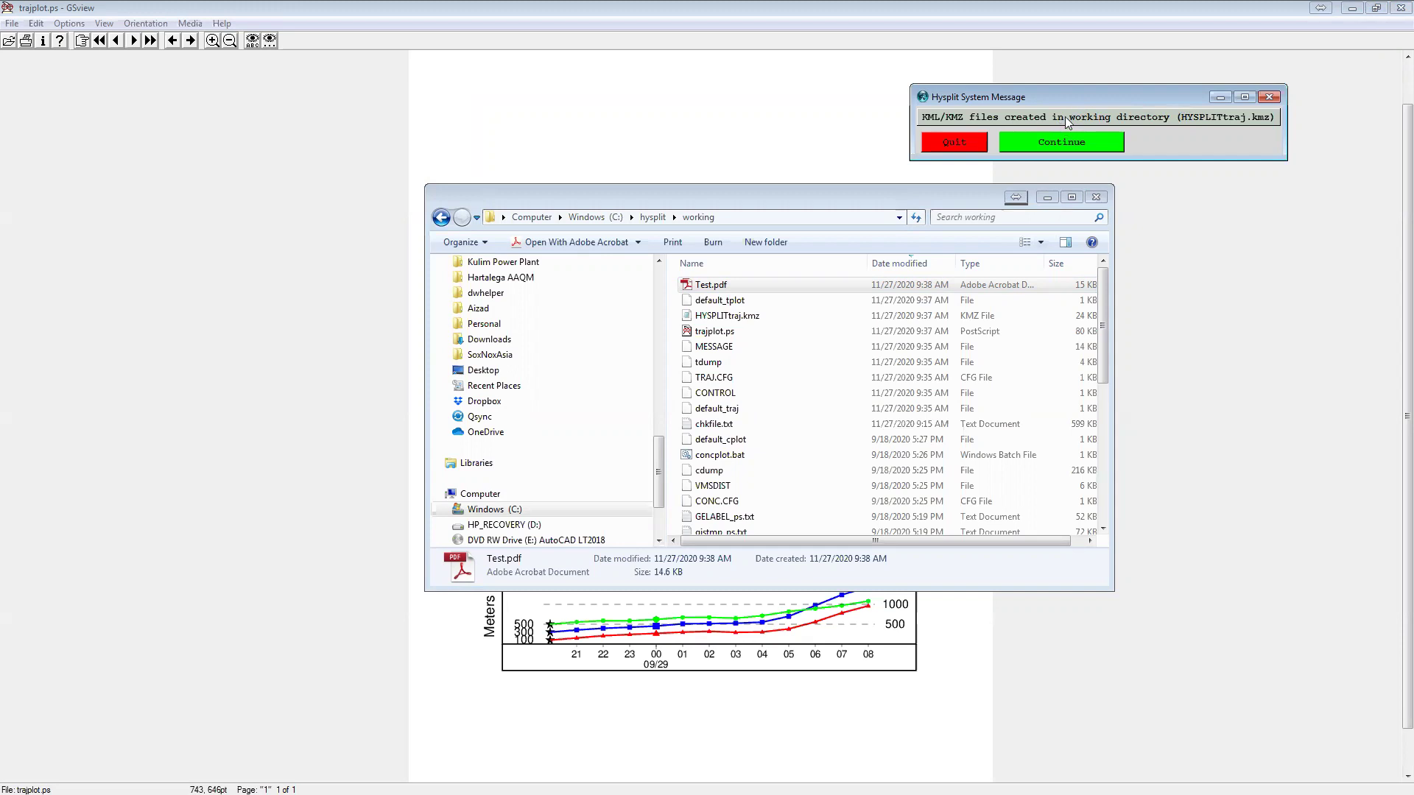
# Open HYSPLITtraj.kmz from the hysplit working folder in Google Earth and close the RAPID placemark's edit dialog
pyautogui.click(653, 218)
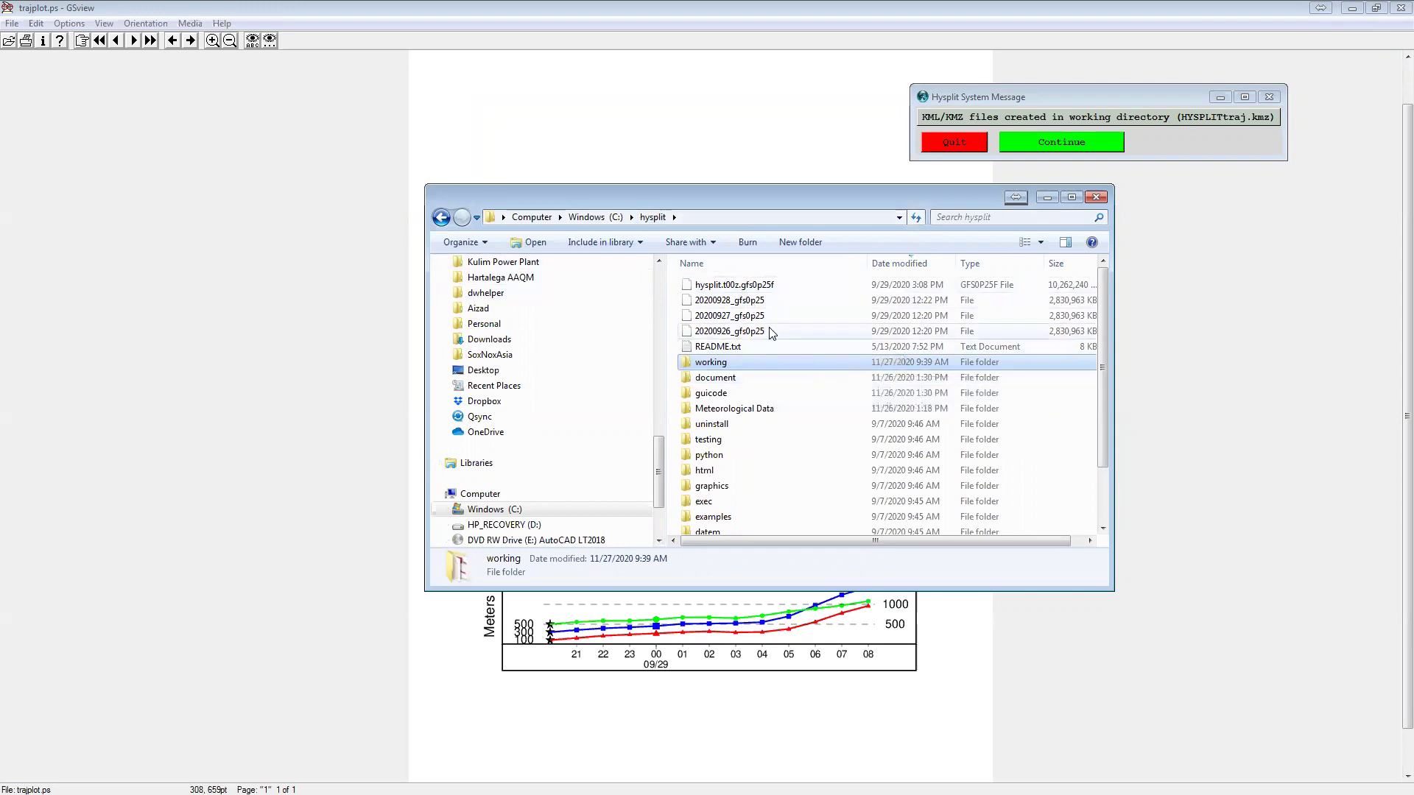
pyautogui.doubleClick(721, 370)
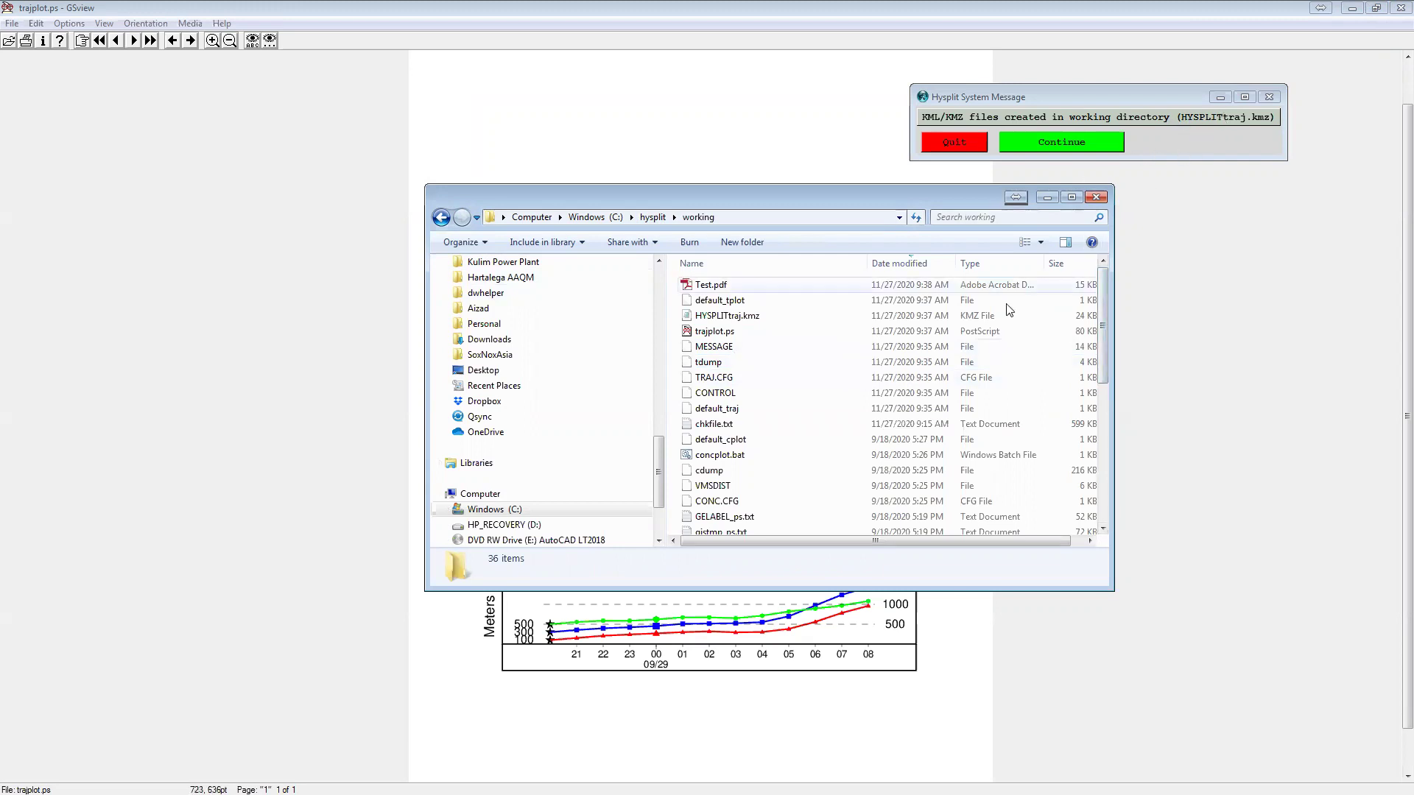
pyautogui.click(761, 322)
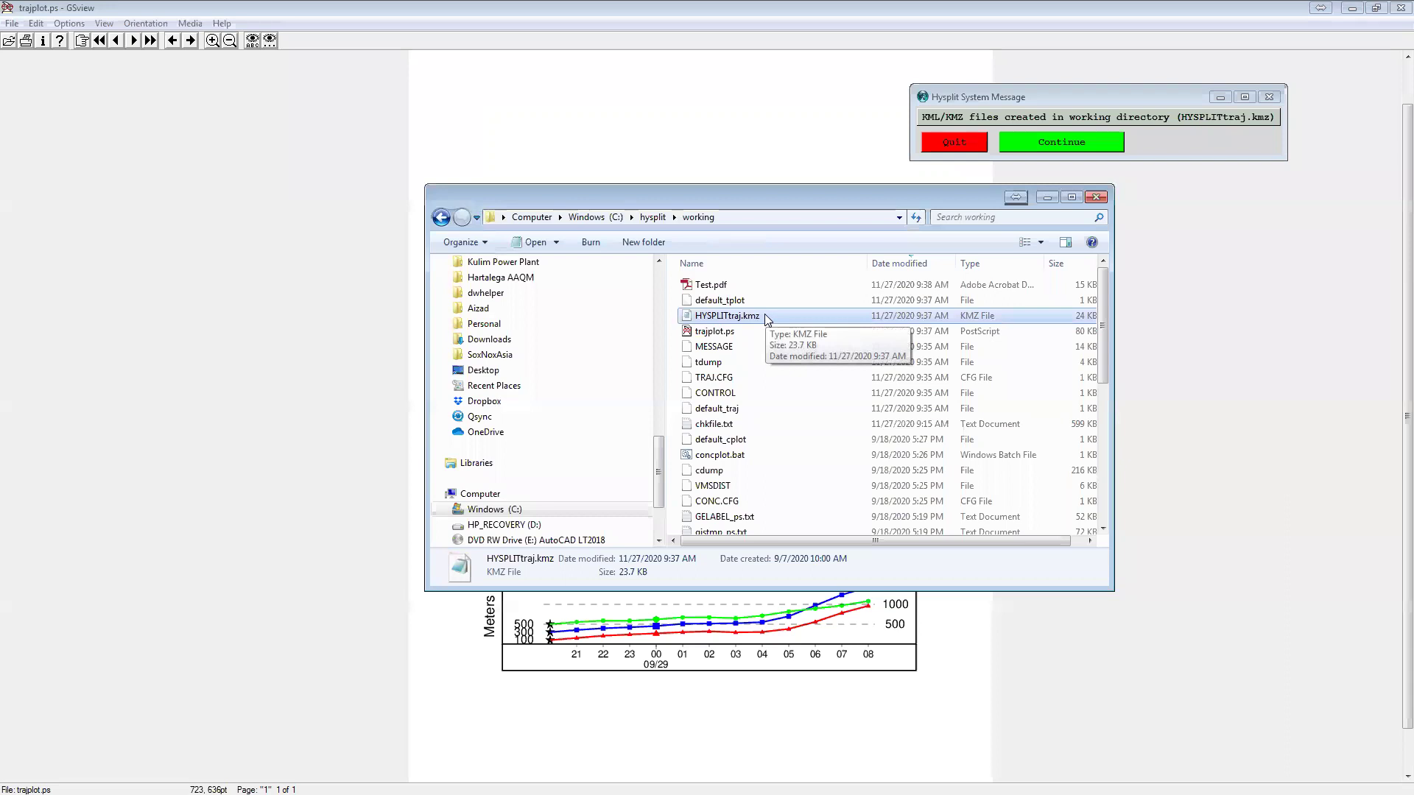
pyautogui.rightClick(763, 322)
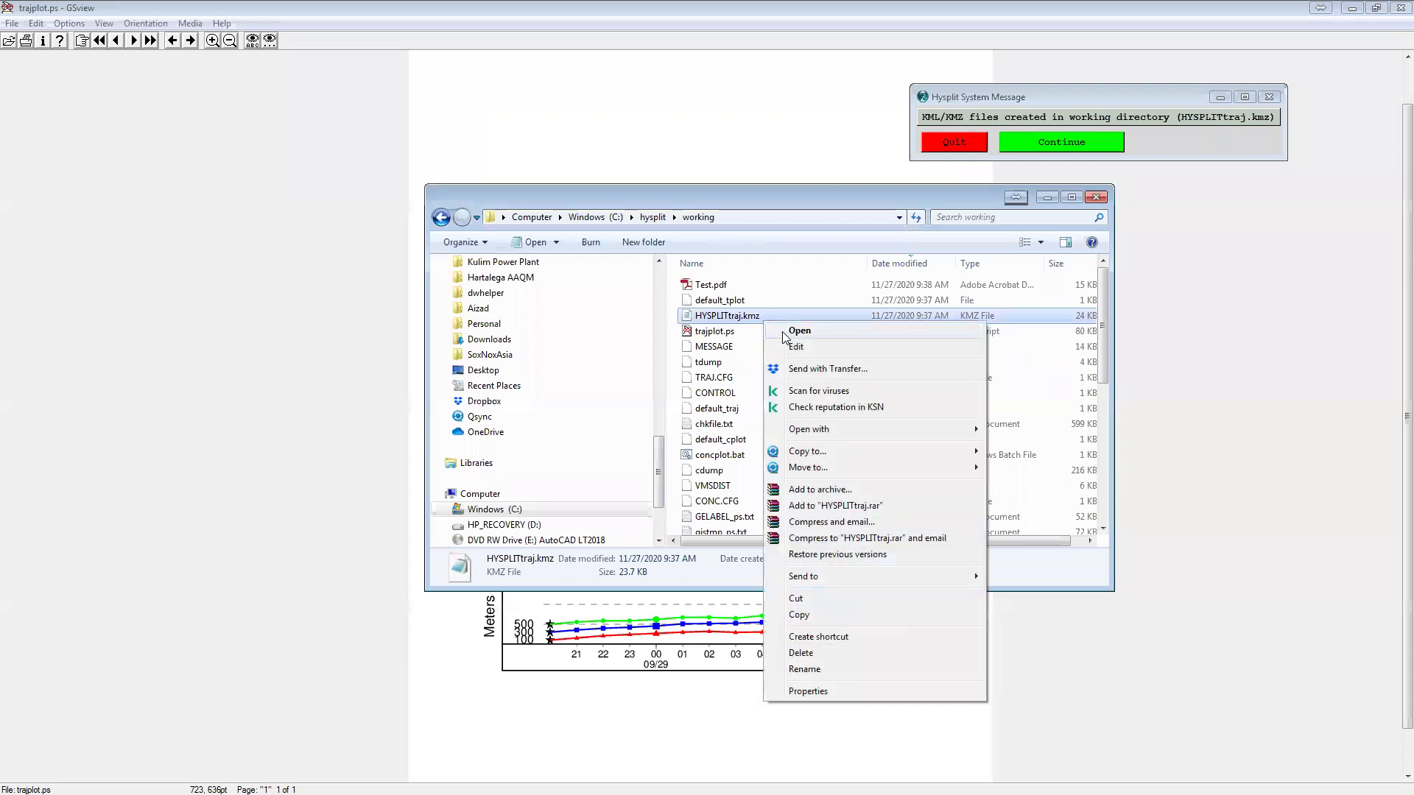
pyautogui.moveTo(860, 425)
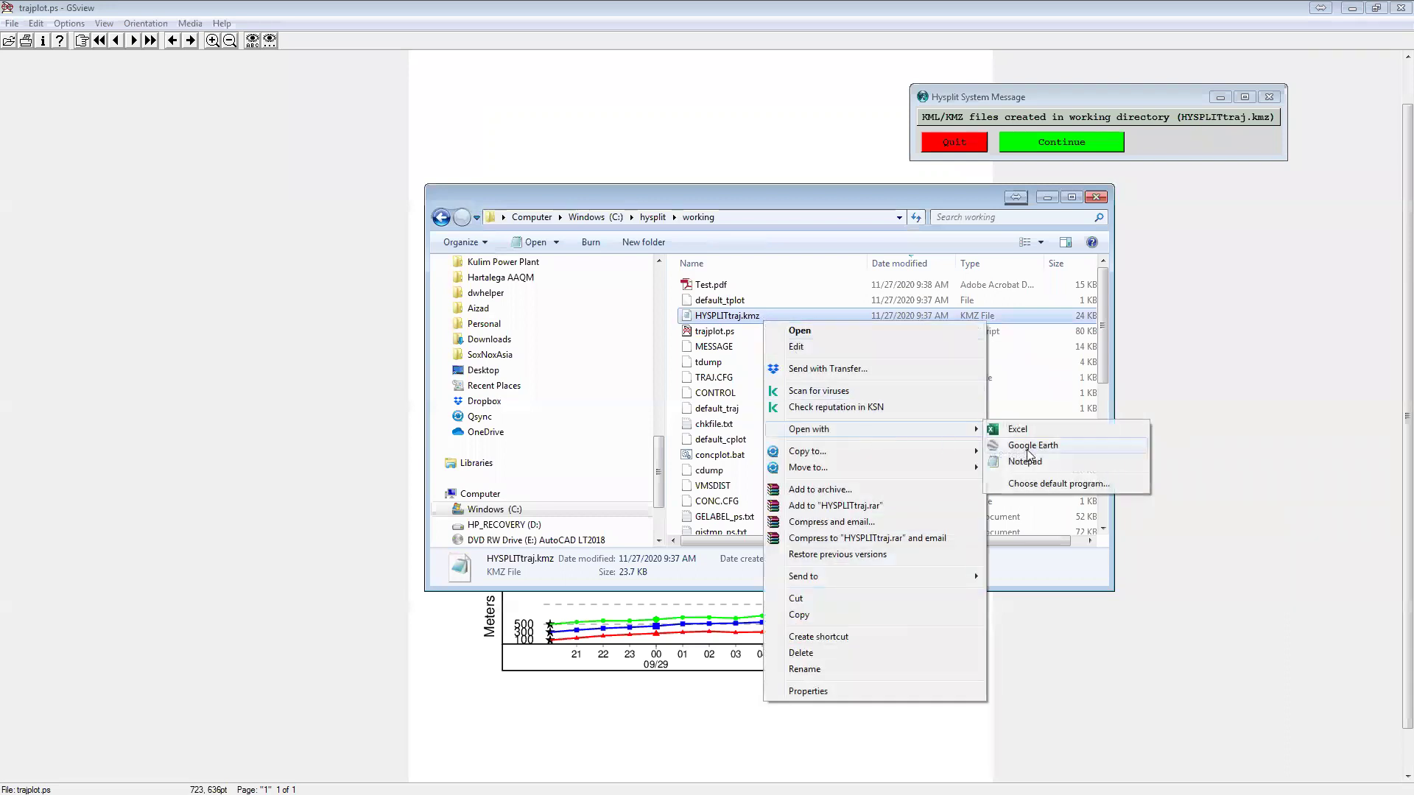
pyautogui.click(1026, 449)
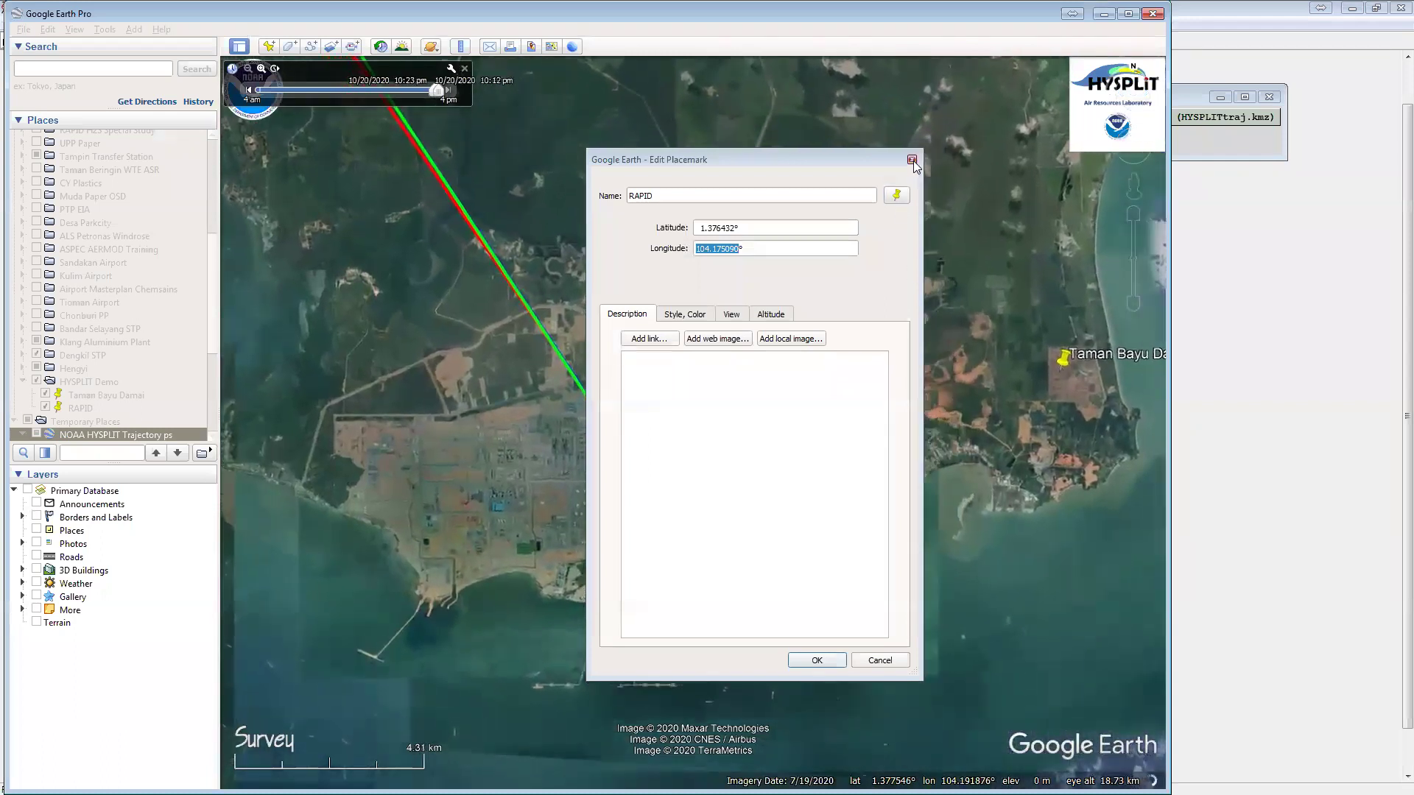
pyautogui.click(913, 160)
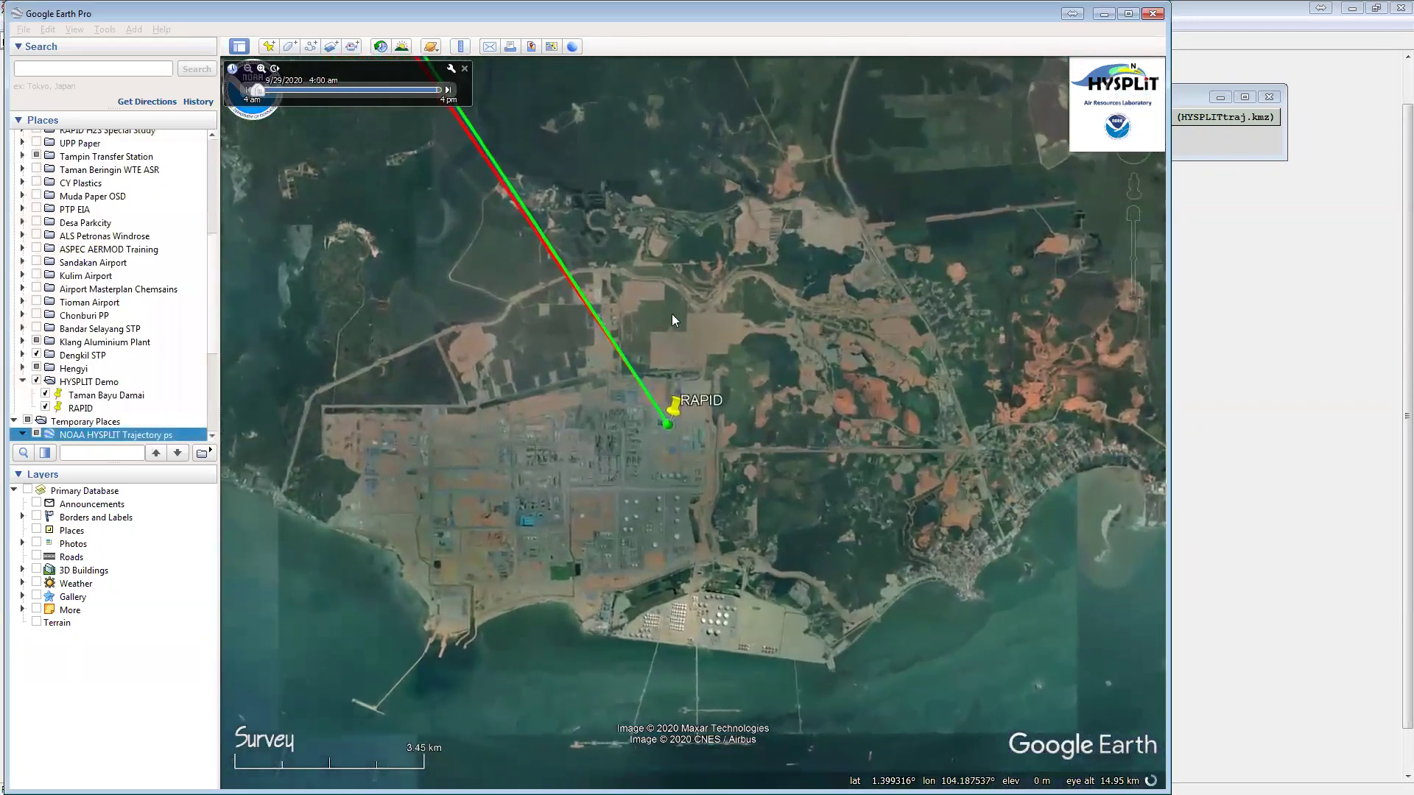
# Play the time animation of the trajectories from RAPID, examine their full paths northward, and minimize Google Earth Pro
pyautogui.moveTo(767, 305); pyautogui.dragTo(775, 391)
pyautogui.scroll(-3, 775, 390)
pyautogui.scroll(-4, 775, 391)
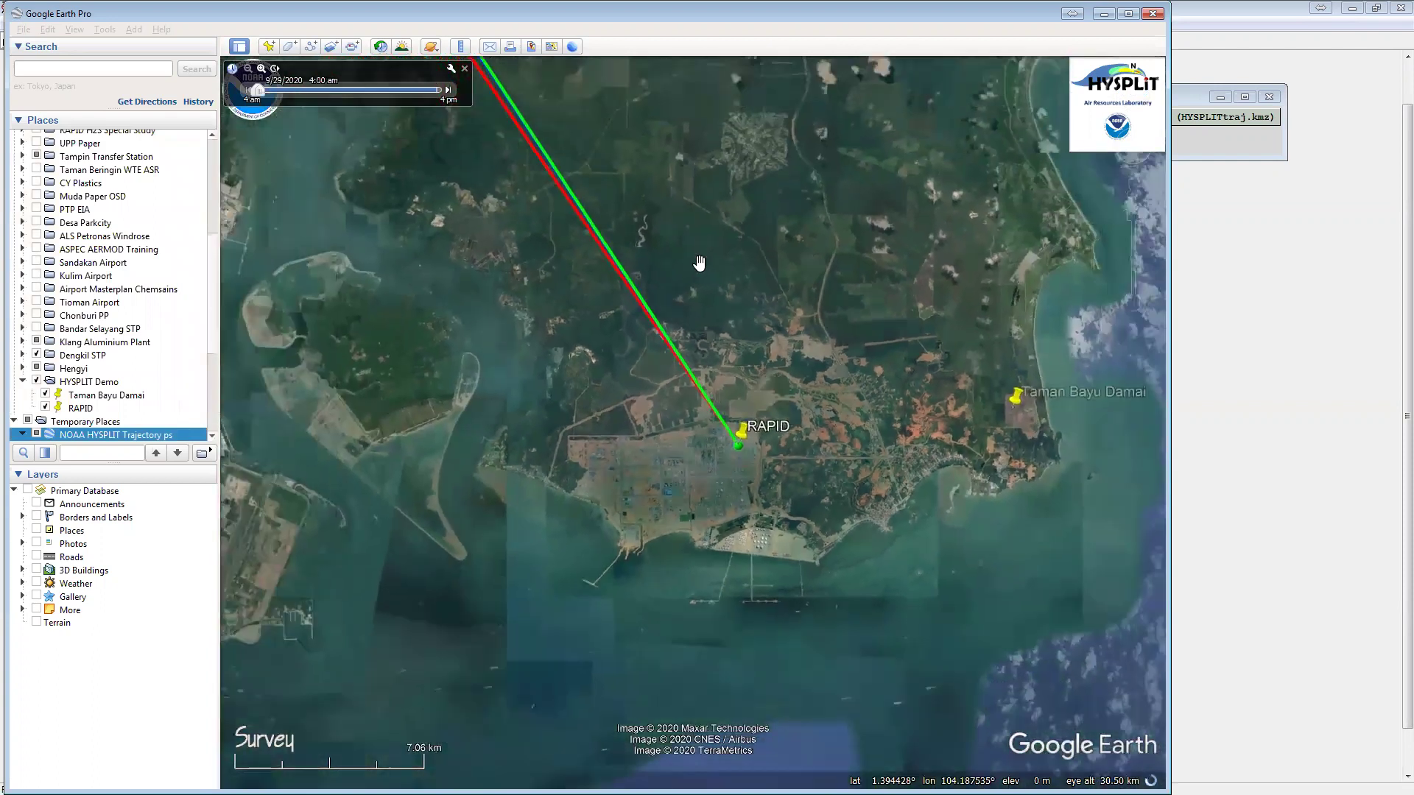
pyautogui.scroll(-4, 798, 543)
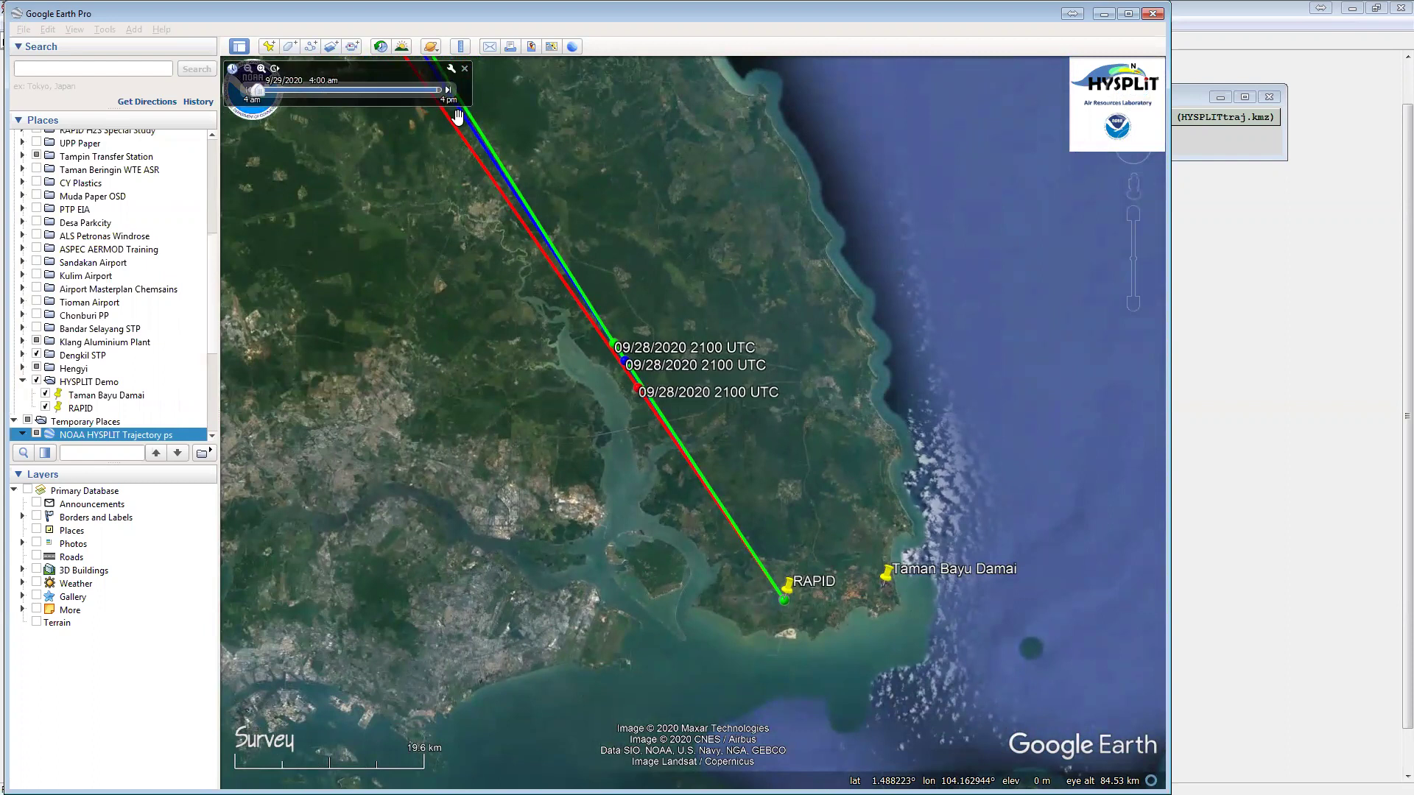
pyautogui.click(280, 71)
pyautogui.scroll(-3, 753, 338)
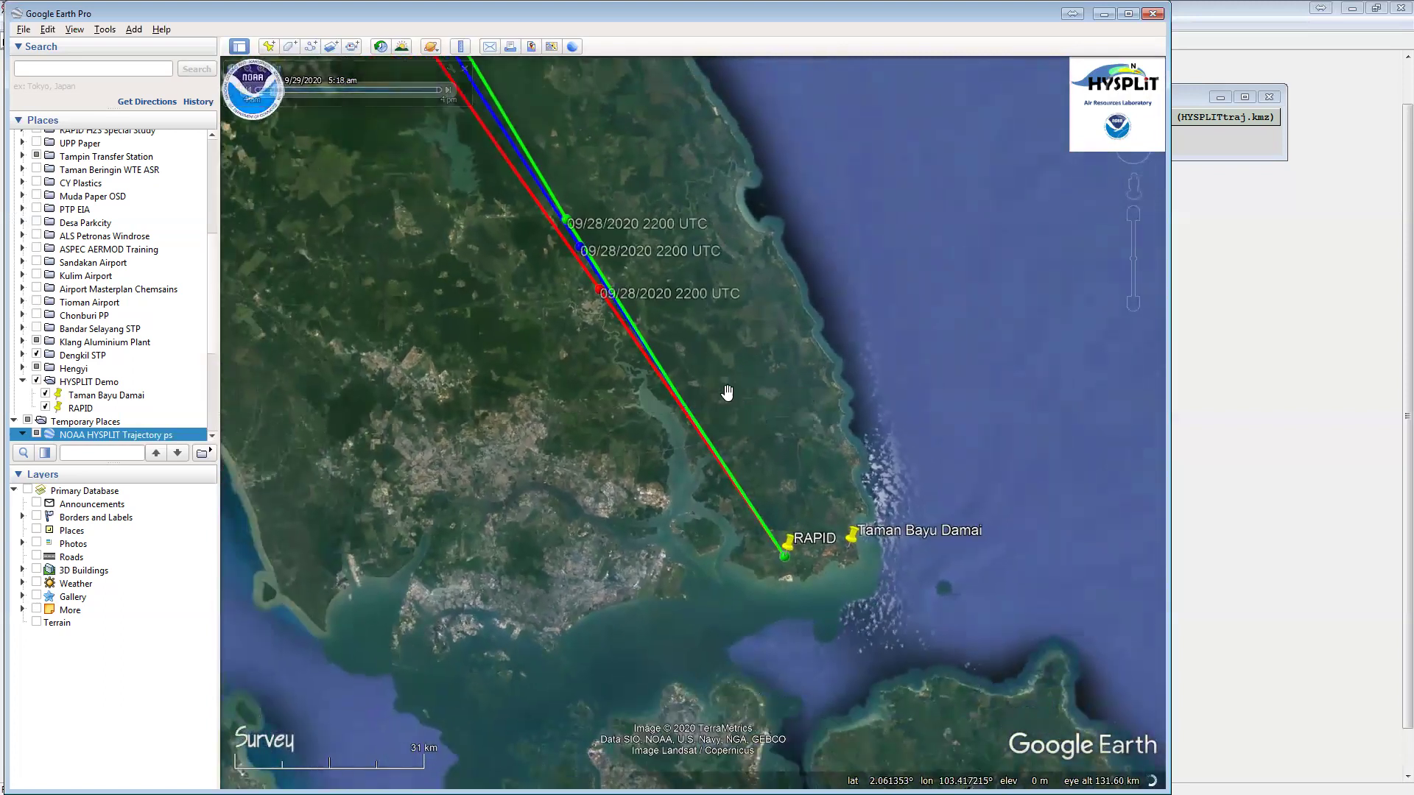
pyautogui.moveTo(728, 346); pyautogui.dragTo(740, 499)
pyautogui.scroll(-4, 740, 499)
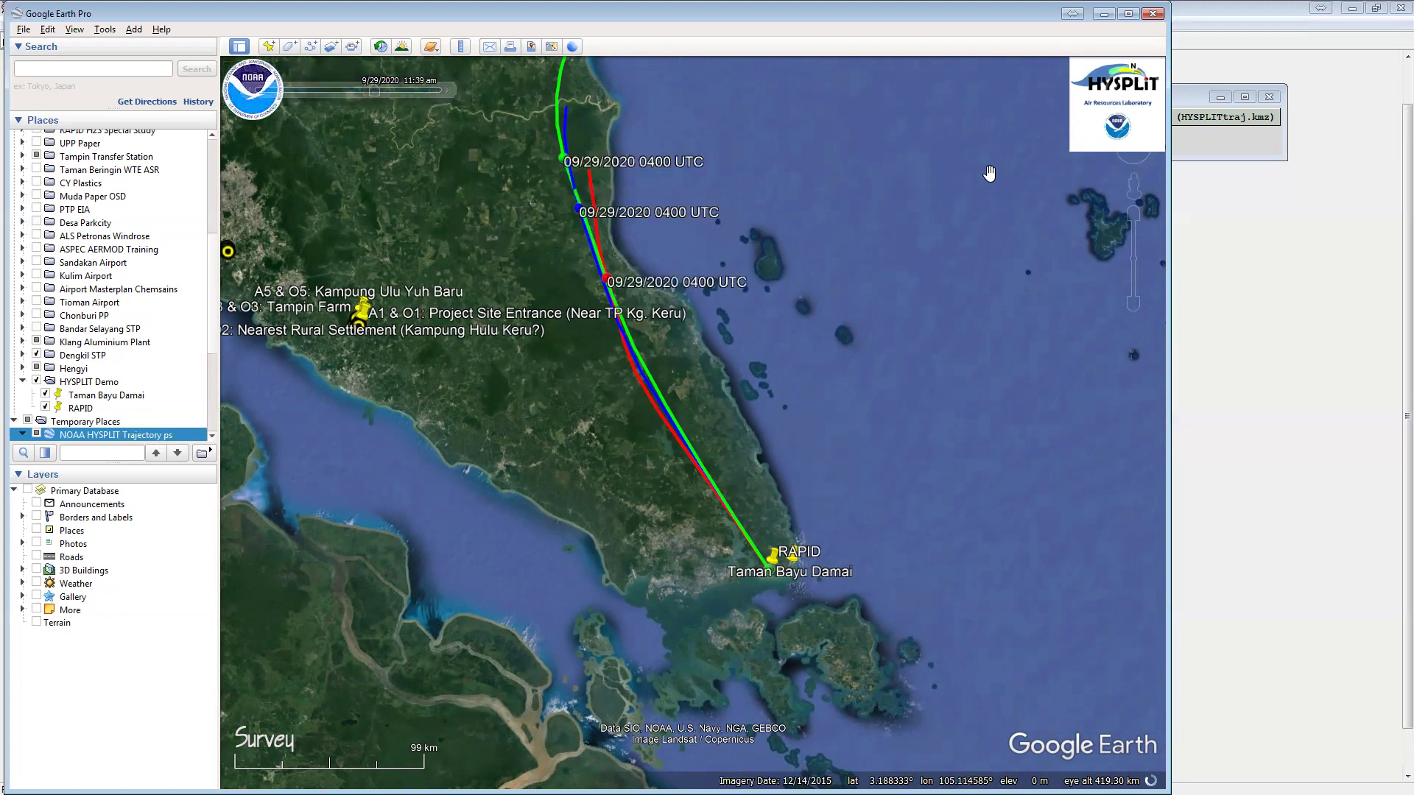
pyautogui.moveTo(252, 85)
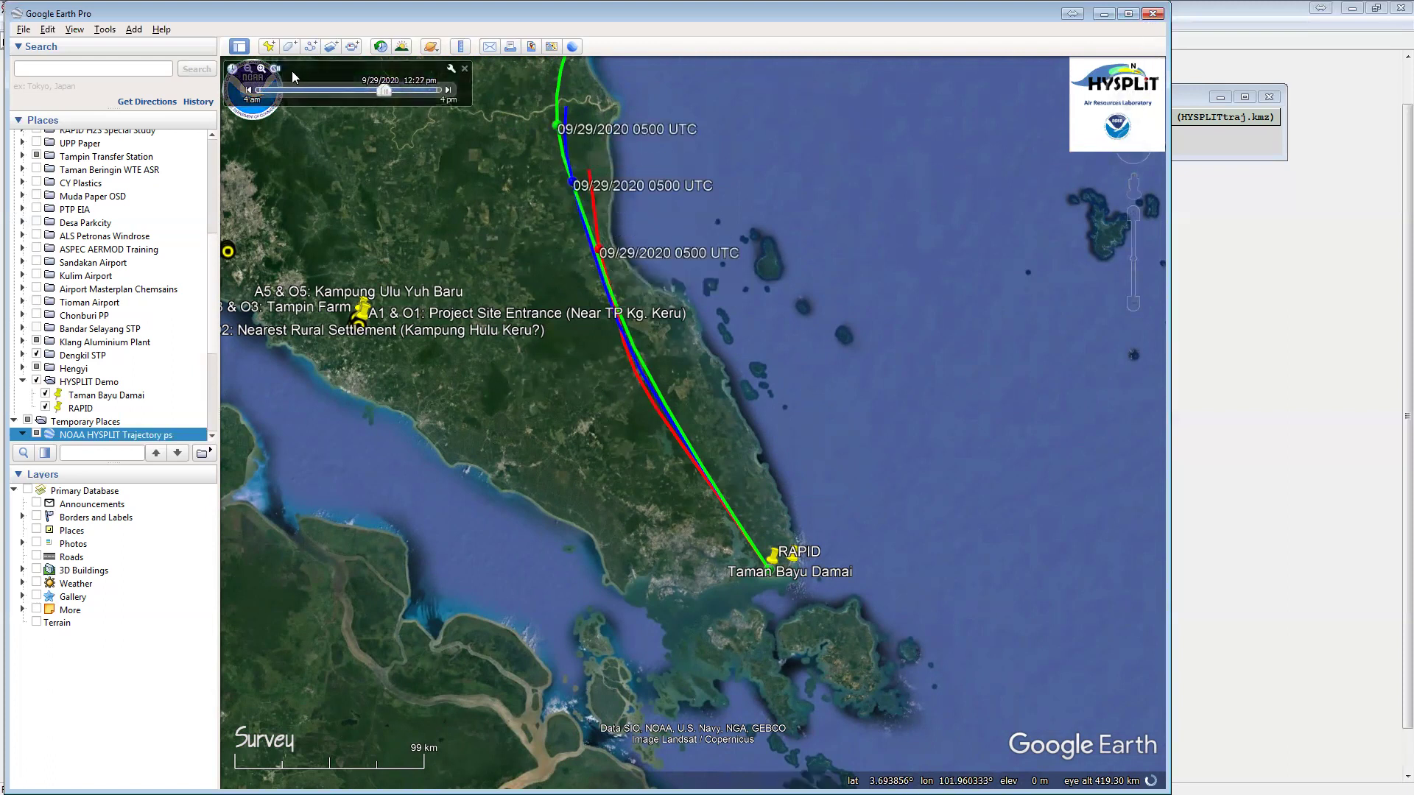
pyautogui.click(1098, 16)
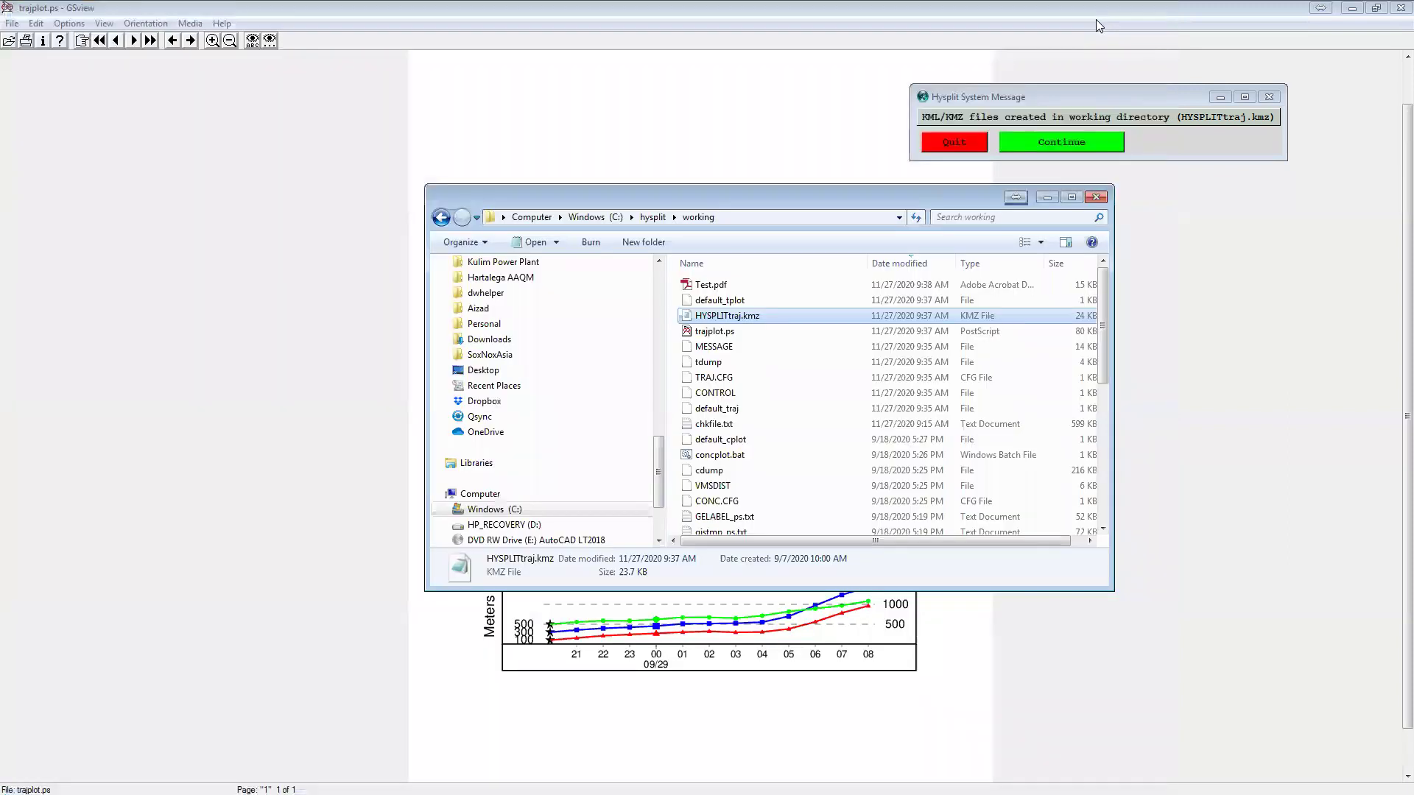